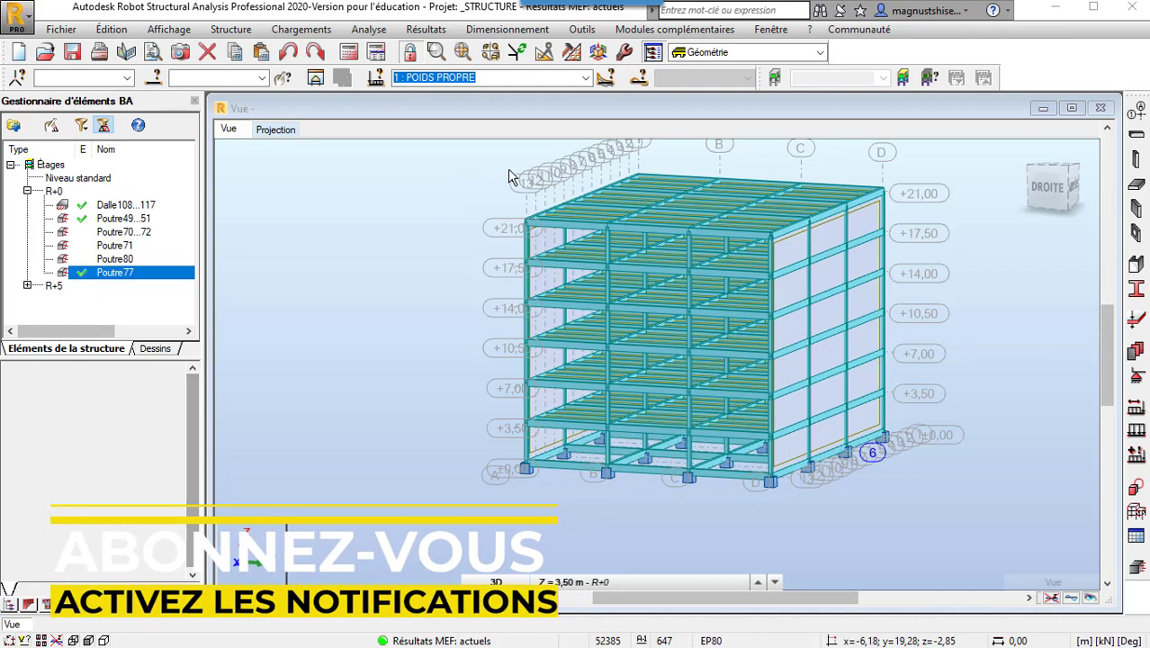
{"action": "left_click", "coordinate": [434, 217]}
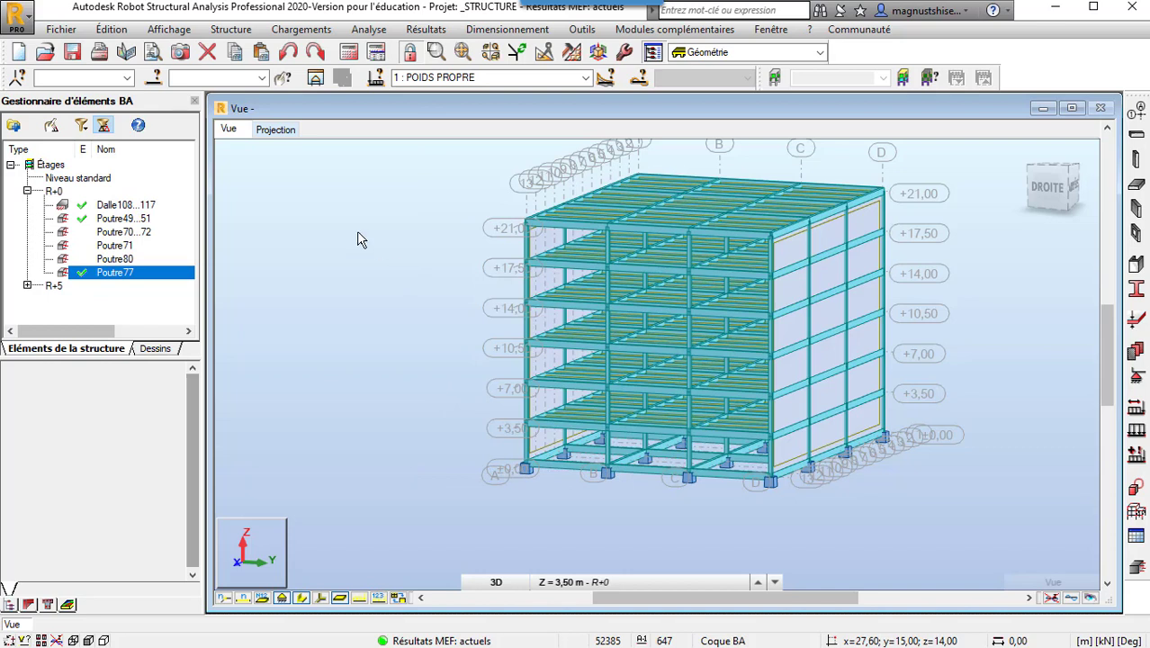
{"action": "right_click", "coordinate": [249, 233]}
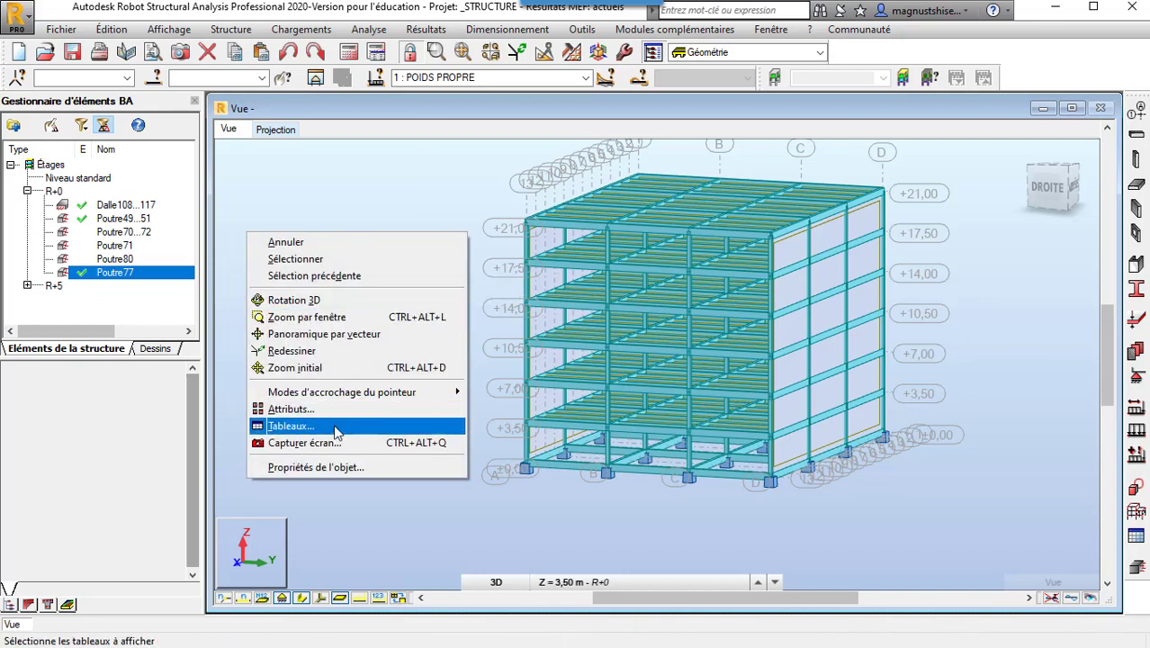
{"action": "left_click", "coordinate": [373, 204]}
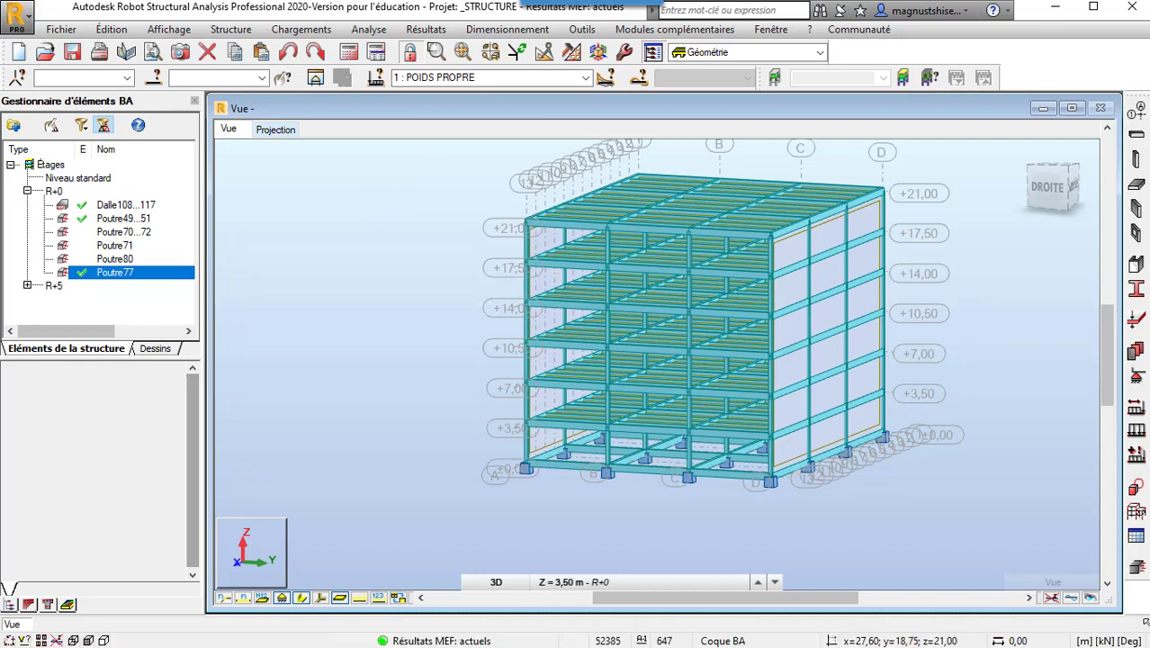
- Open the complete Efforts results table for the structure and maximise its window
{"action": "left_click", "coordinate": [1136, 537]}
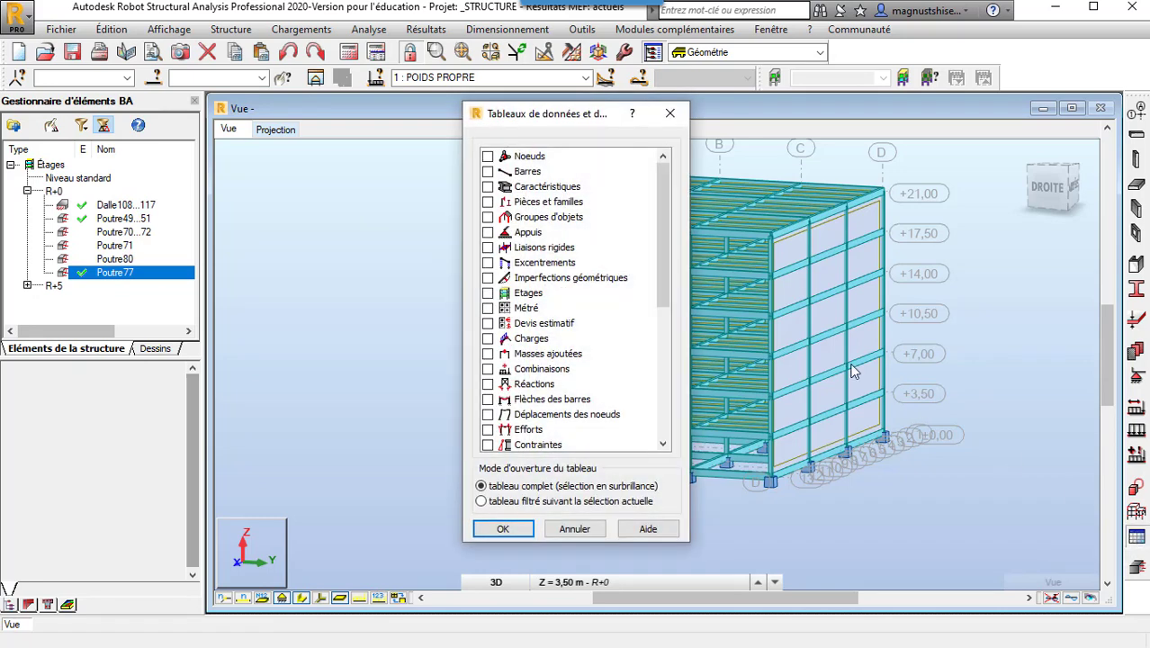
{"action": "scroll", "coordinate": [583, 200], "scroll_direction": "down", "scroll_amount": 4}
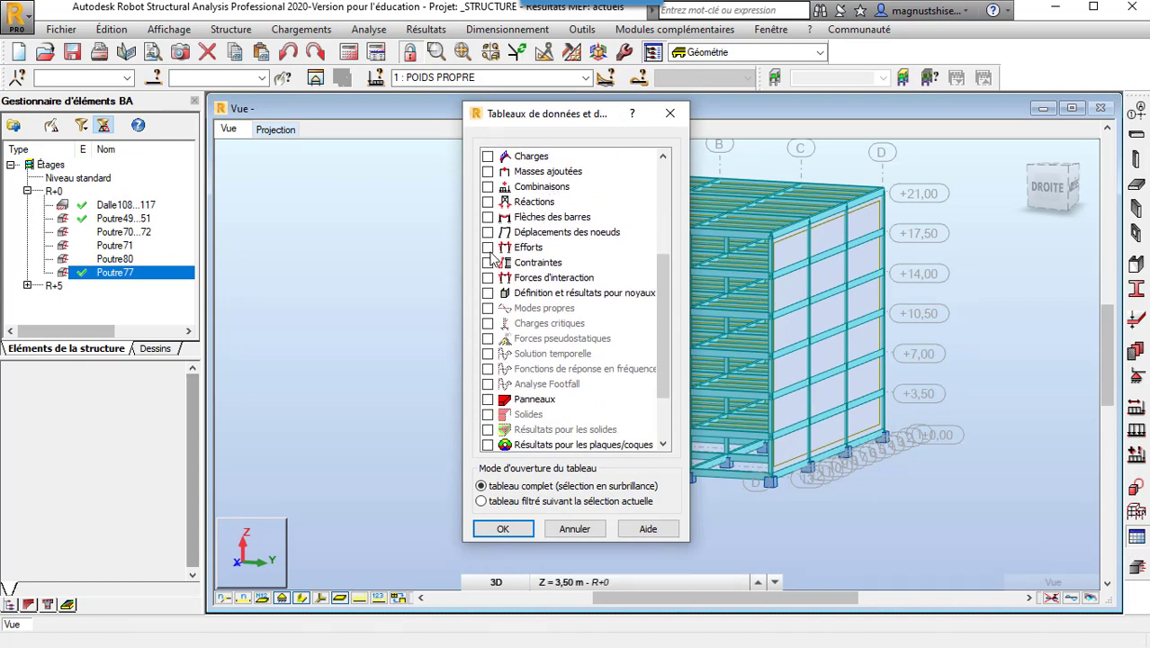
{"action": "left_click", "coordinate": [487, 247]}
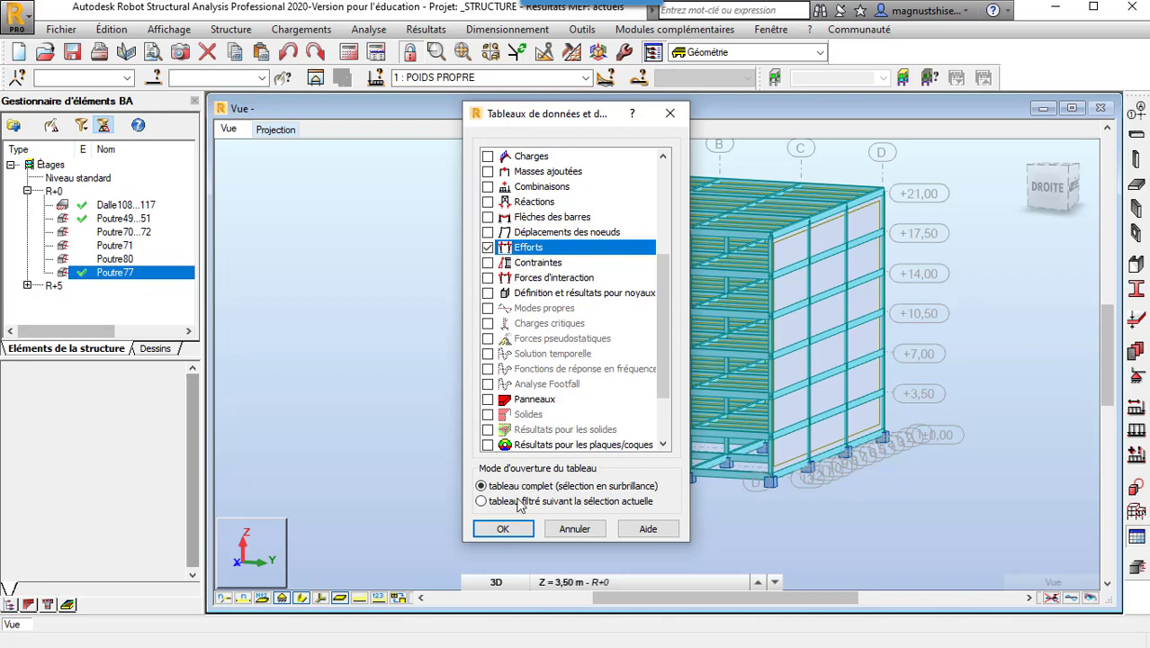
{"action": "left_click", "coordinate": [503, 529]}
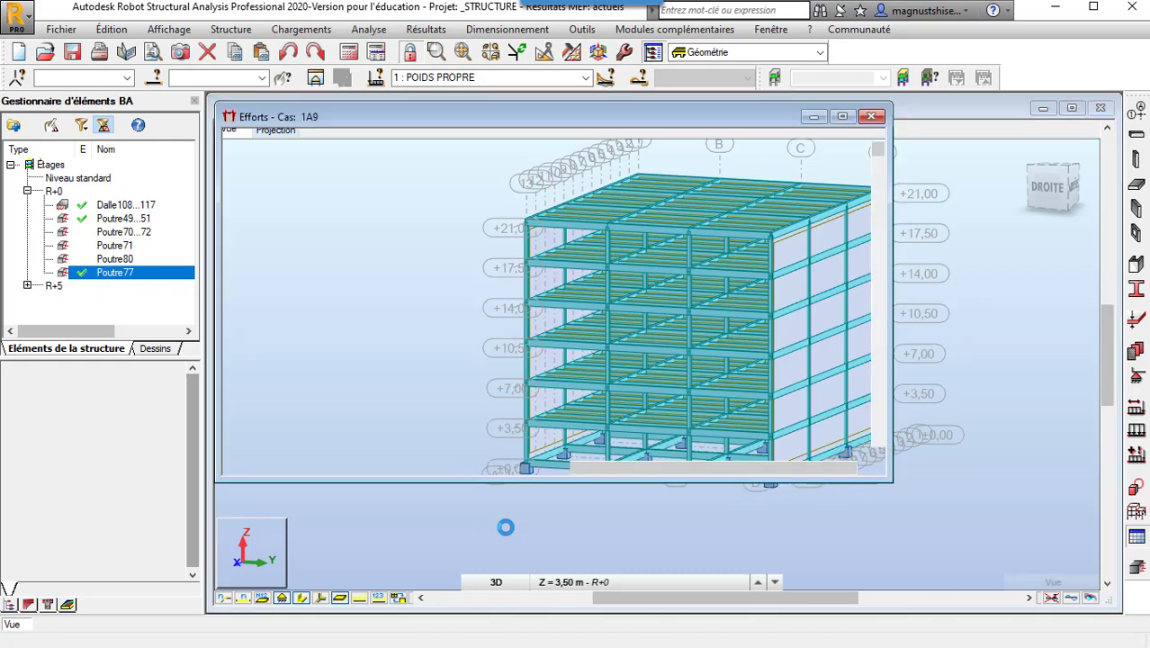
{"action": "left_click", "coordinate": [841, 116]}
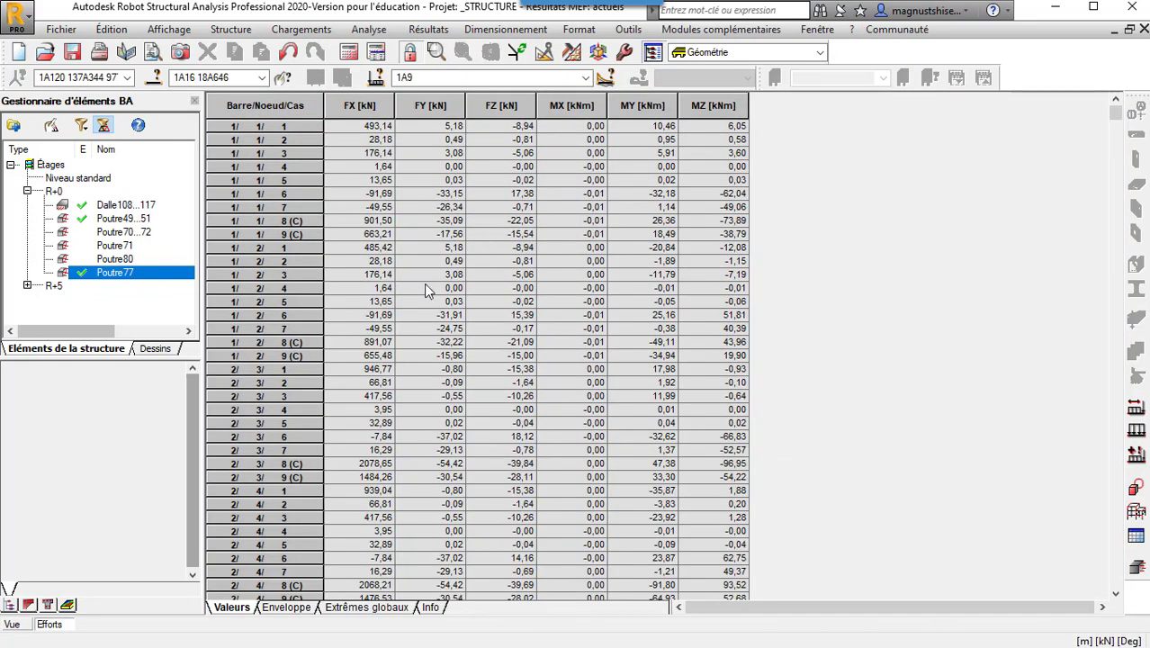
- Show the global extremes of the forces and select bar 12 in the structure view
{"action": "left_click", "coordinate": [387, 608]}
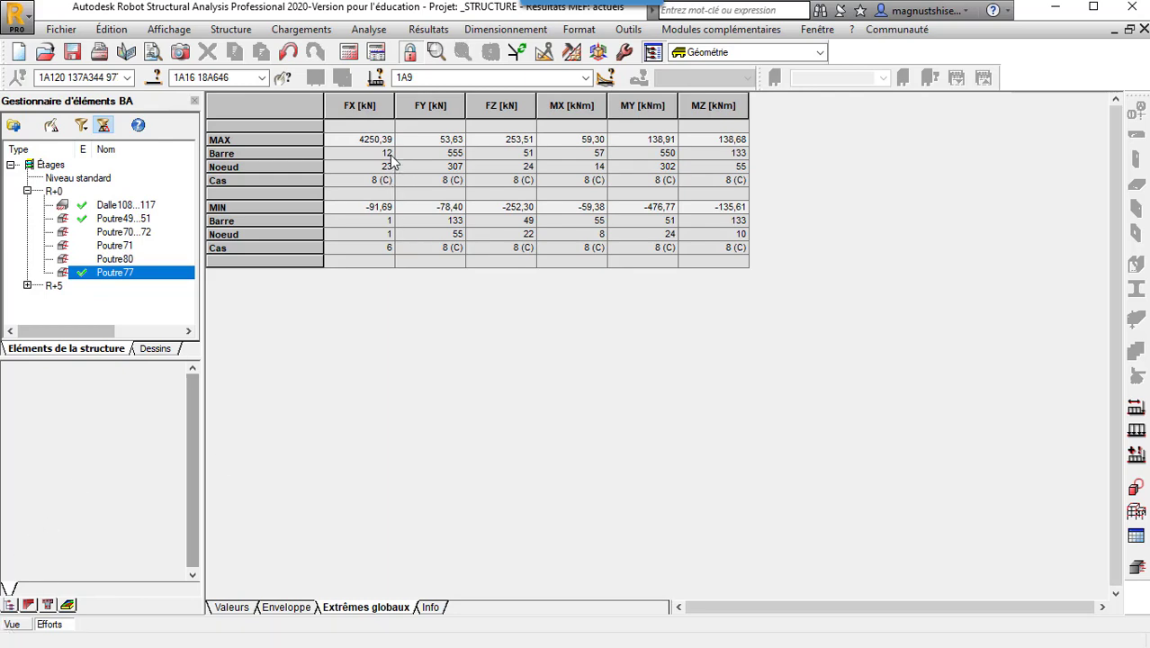
{"action": "left_click", "coordinate": [59, 595]}
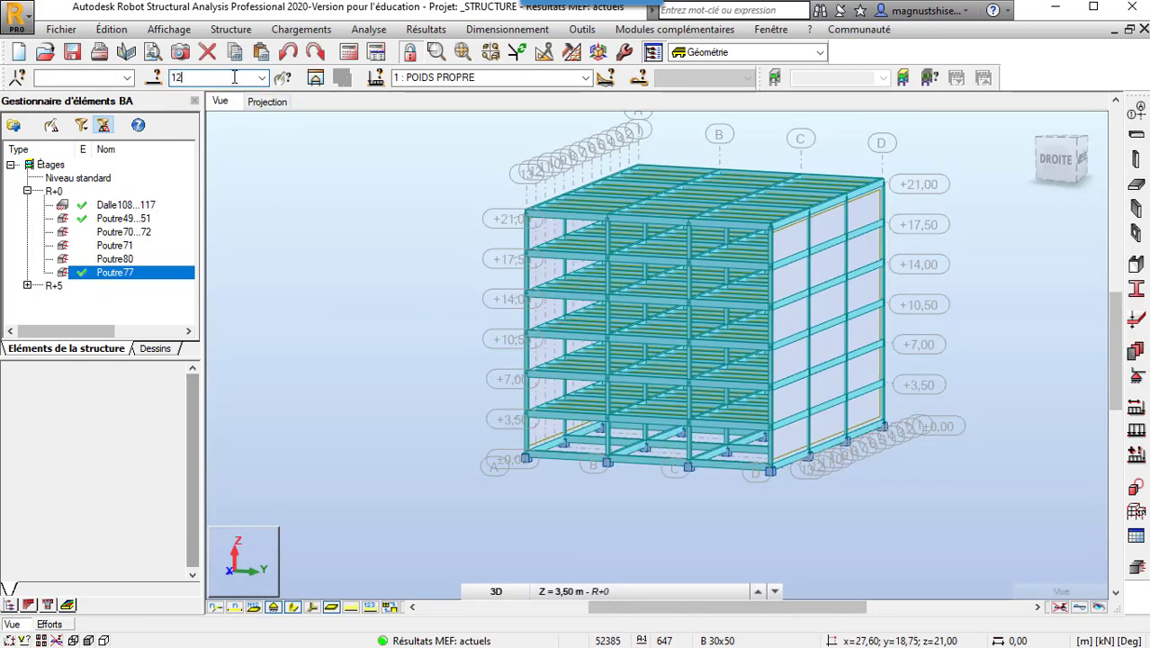
{"action": "key", "text": "Return"}
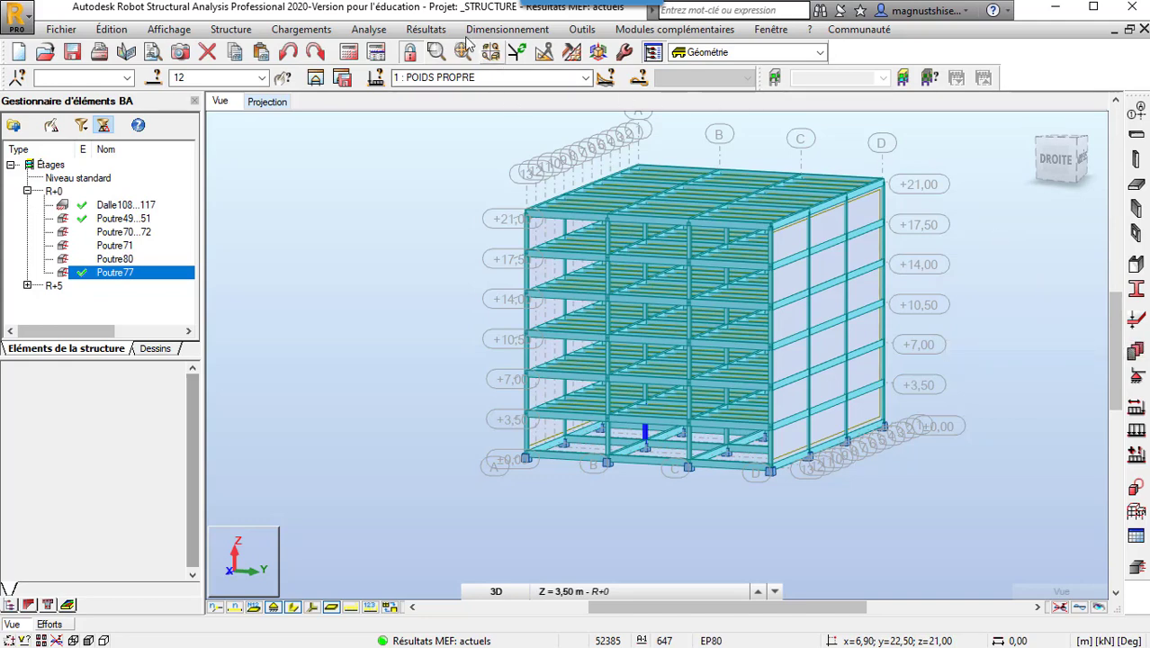
- Display the bars' Force Fx diagrams with description labels, global extreme values and differentiated positive and negative values
{"action": "left_click", "coordinate": [433, 32]}
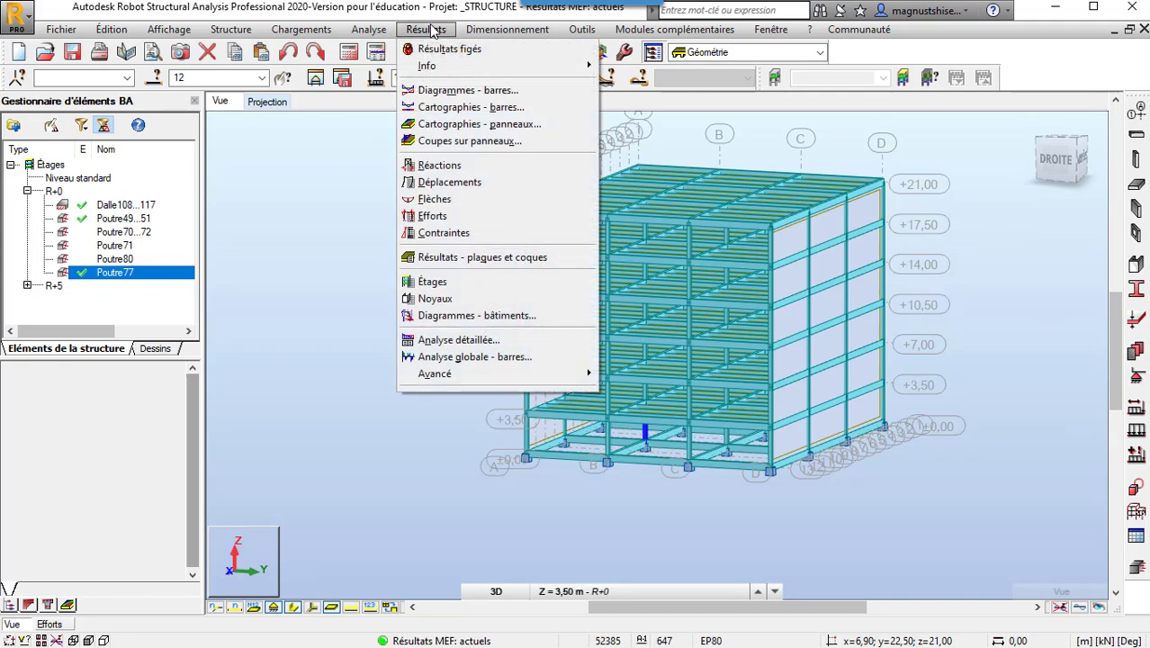
{"action": "left_click", "coordinate": [454, 90]}
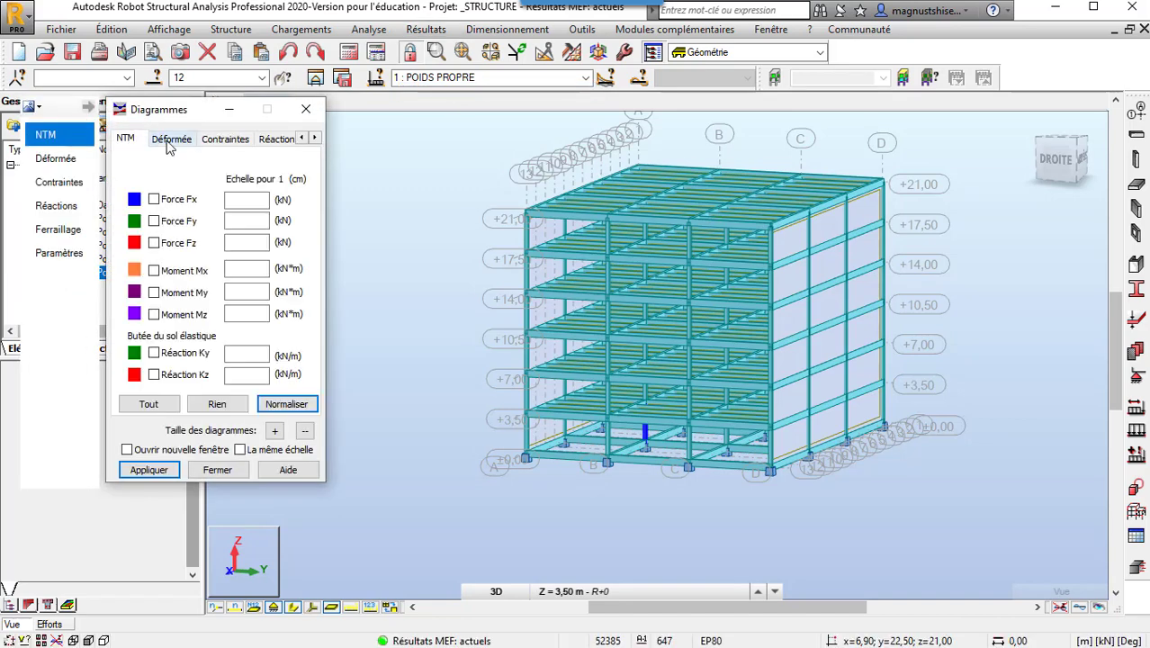
{"action": "left_click_drag", "start_coordinate": [162, 104], "coordinate": [229, 104]}
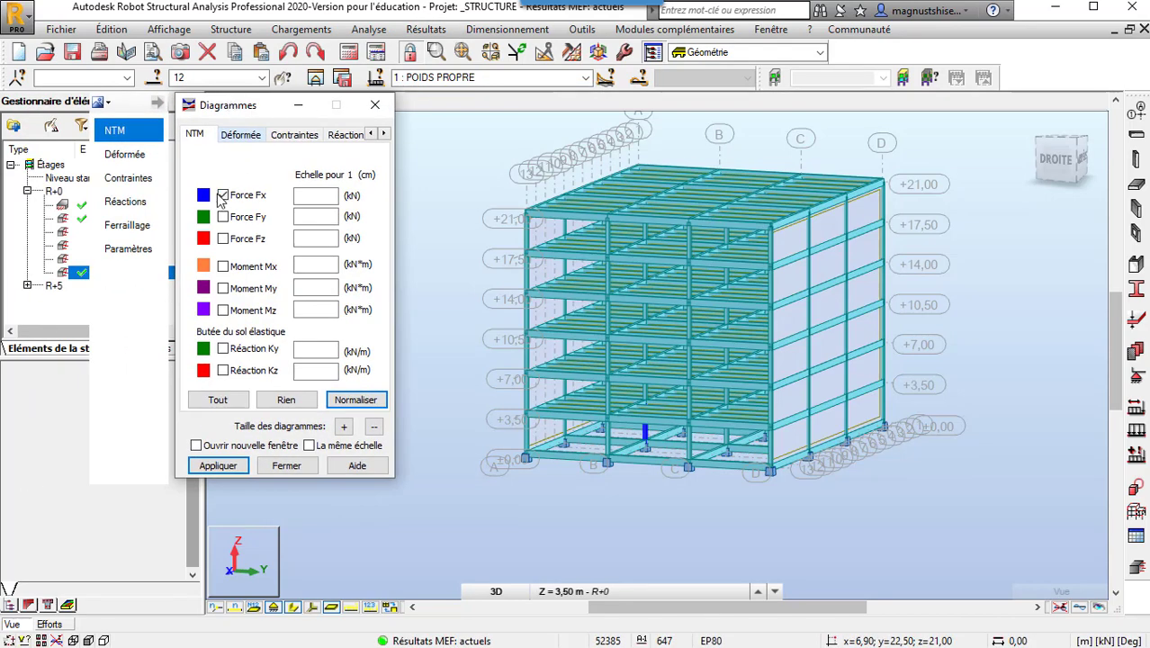
{"action": "left_click", "coordinate": [143, 250]}
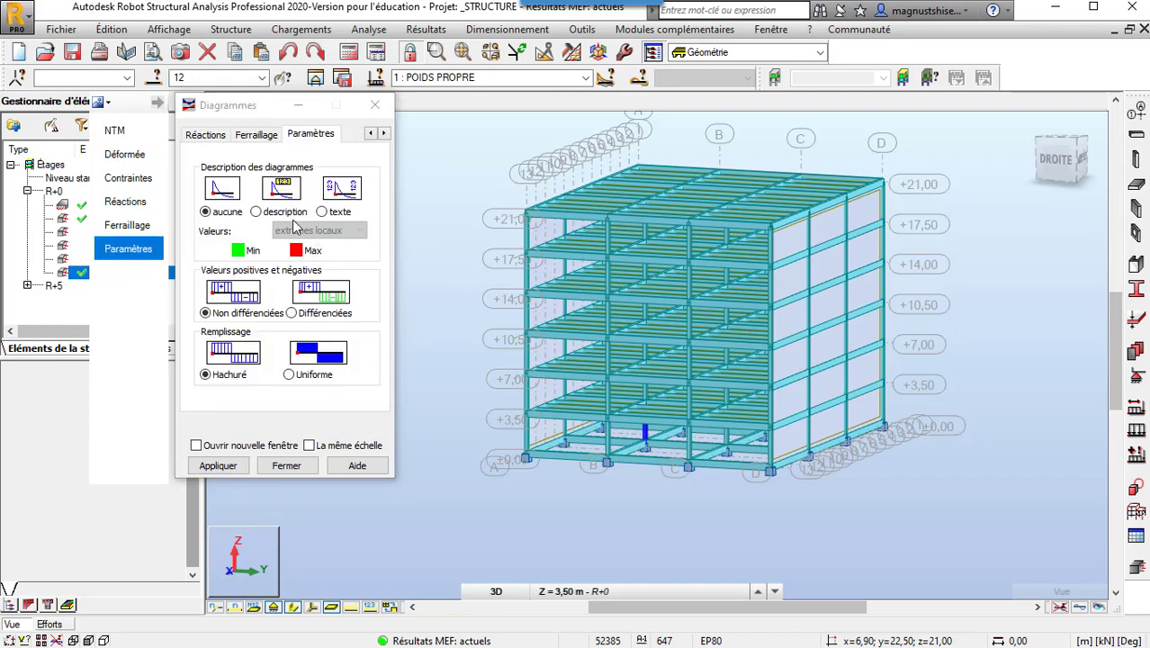
{"action": "left_click", "coordinate": [256, 212]}
{"action": "left_click", "coordinate": [319, 230]}
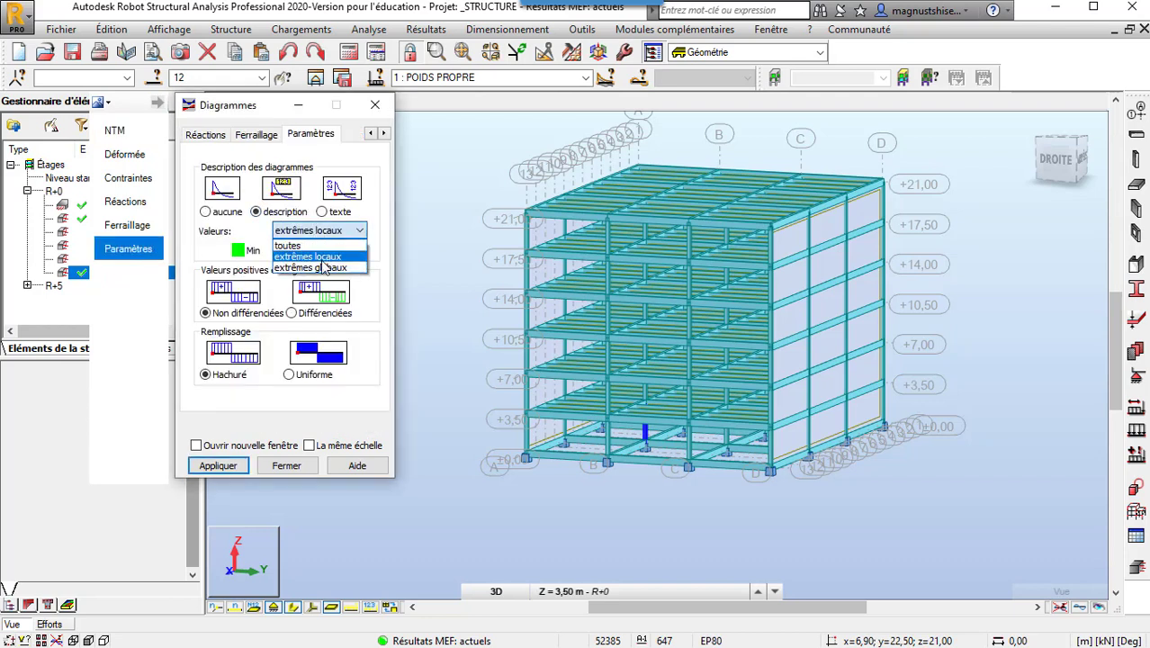
{"action": "left_click", "coordinate": [319, 260]}
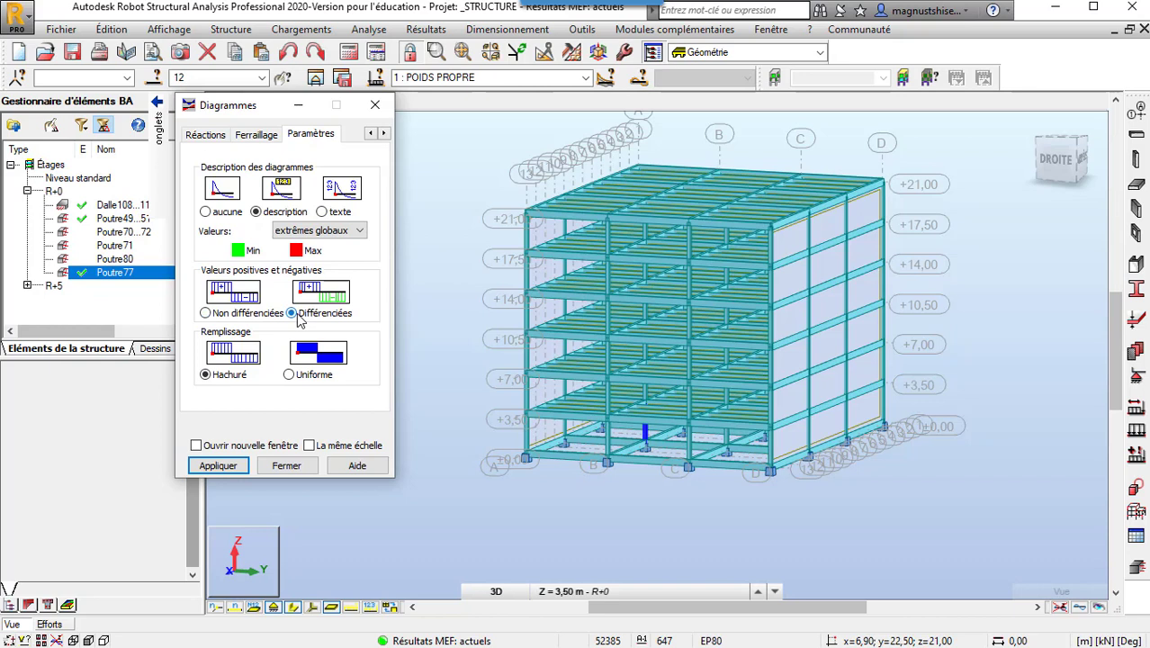
{"action": "left_click", "coordinate": [220, 465]}
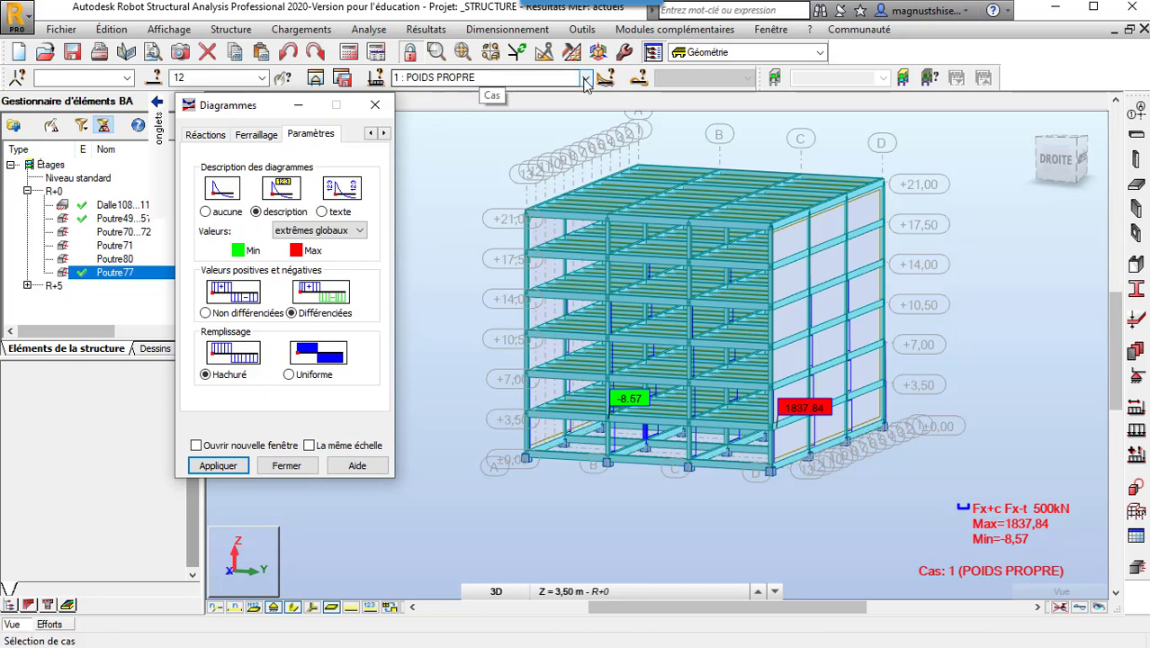
- Set the load case to 8 : ELU and compare the diagram's Fx extremes with the Efforts table
{"action": "left_click", "coordinate": [584, 81]}
{"action": "left_click", "coordinate": [509, 169]}
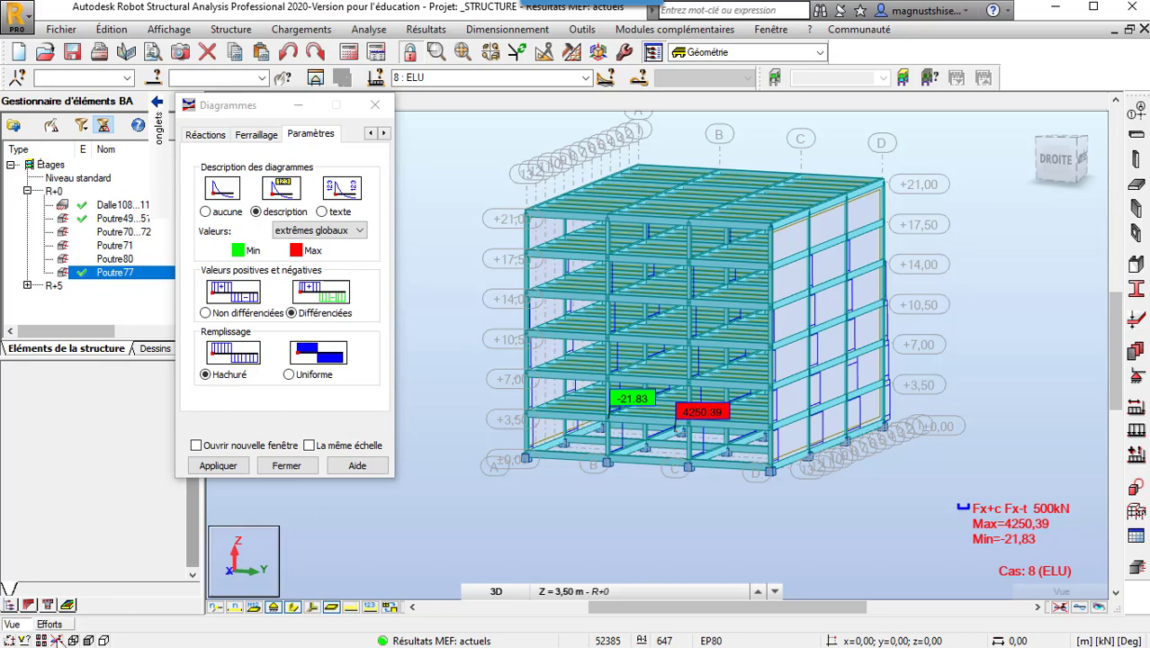
{"action": "left_click", "coordinate": [56, 627]}
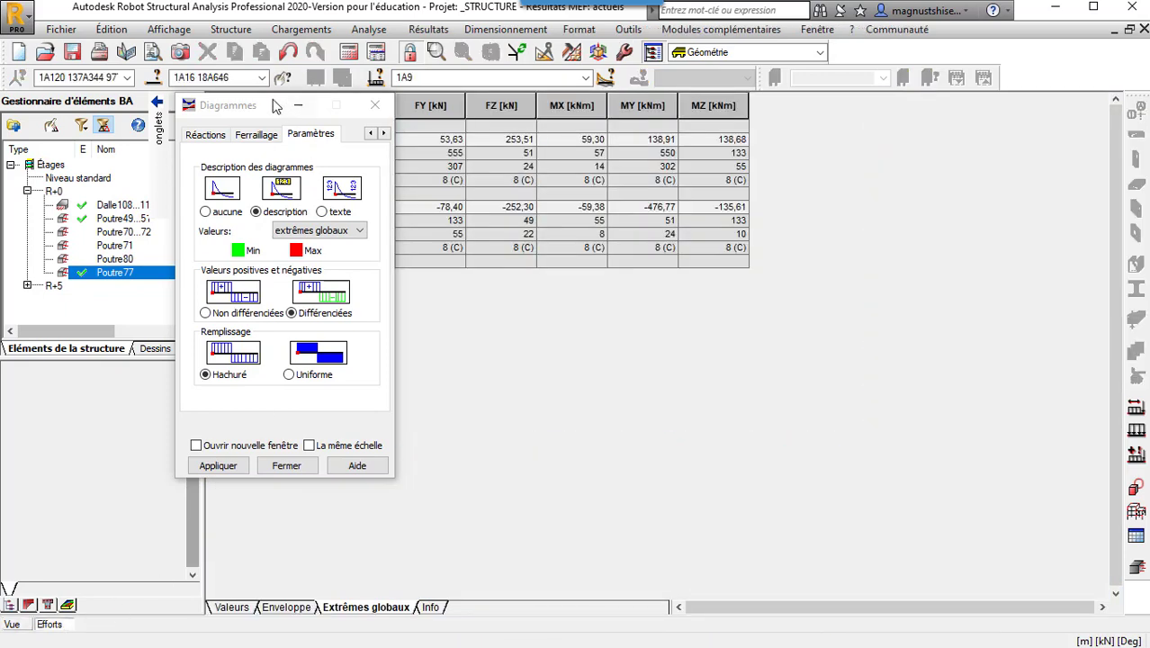
{"action": "left_click_drag", "start_coordinate": [268, 107], "coordinate": [553, 166]}
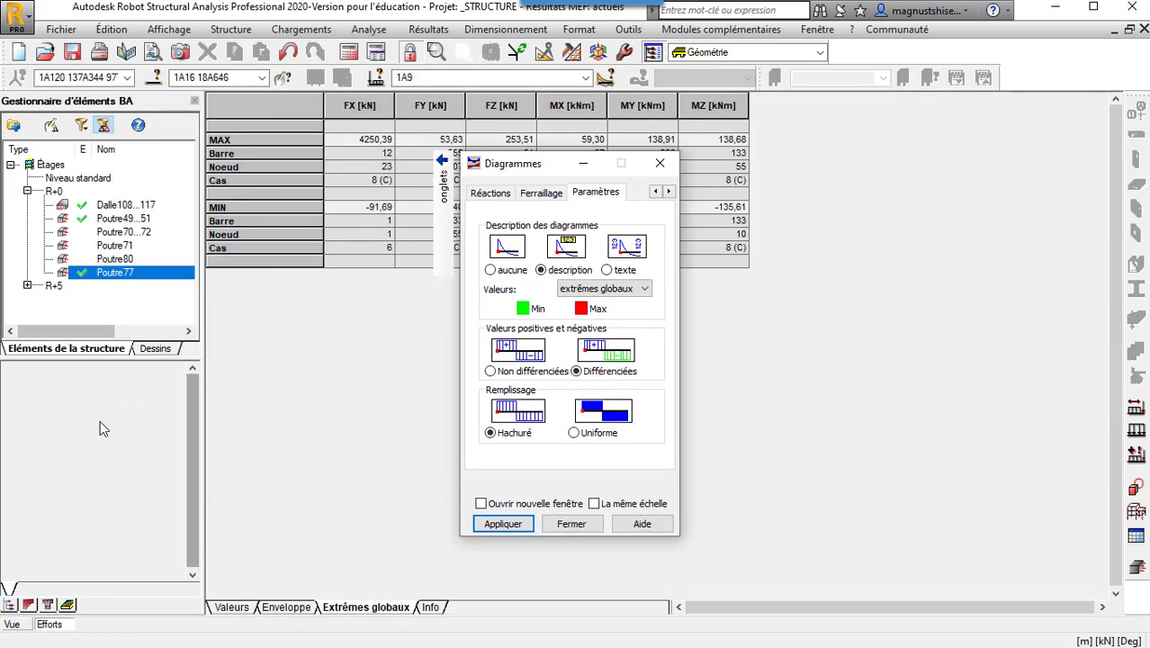
{"action": "left_click", "coordinate": [18, 626]}
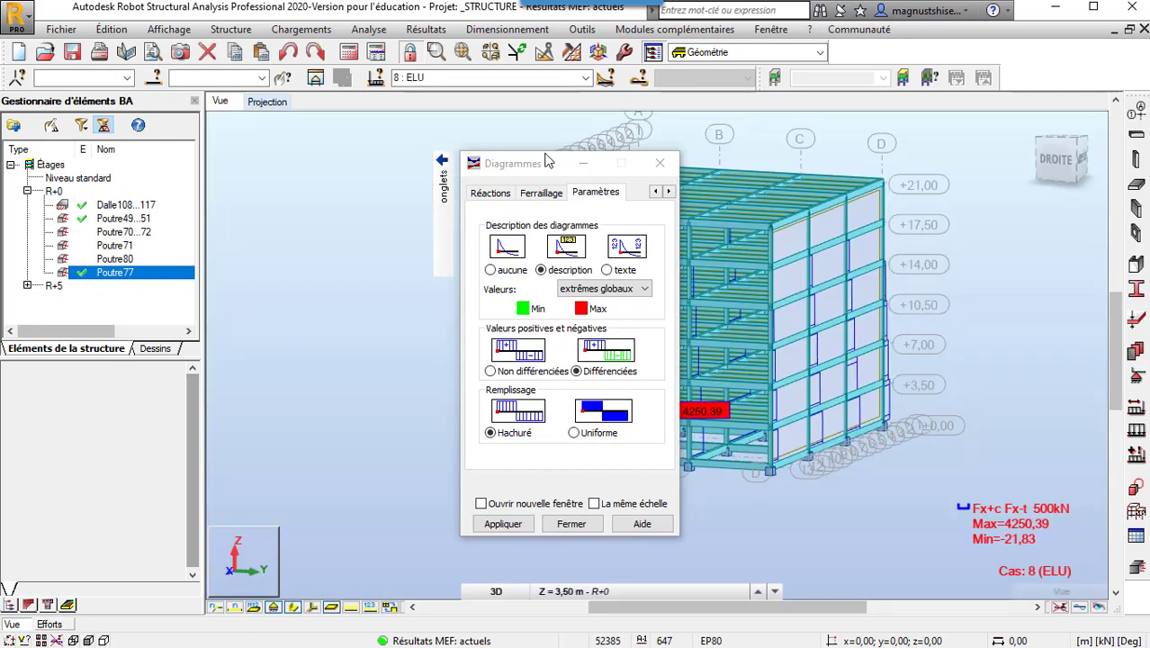
{"action": "left_click_drag", "start_coordinate": [542, 178], "coordinate": [265, 121]}
- Apply the Uniforme fill to the Fx diagrams and rotate the building to see the columns
{"action": "right_click", "coordinate": [617, 547]}
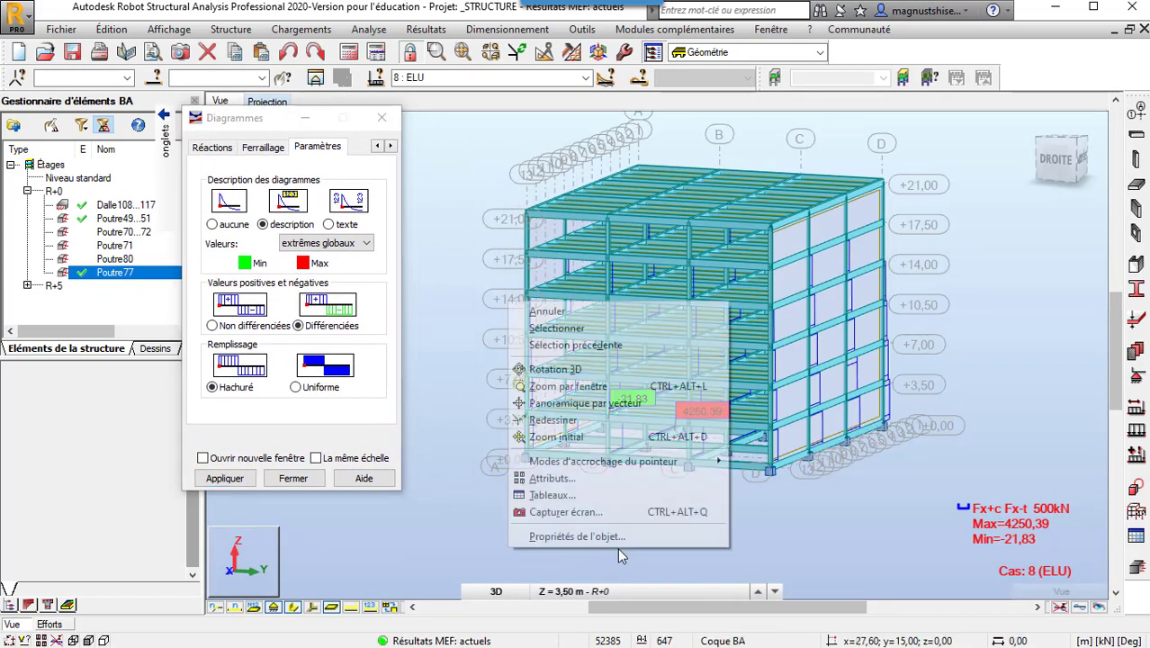
{"action": "left_click", "coordinate": [573, 370]}
{"action": "left_click_drag", "start_coordinate": [655, 364], "coordinate": [387, 416]}
{"action": "left_click", "coordinate": [295, 387]}
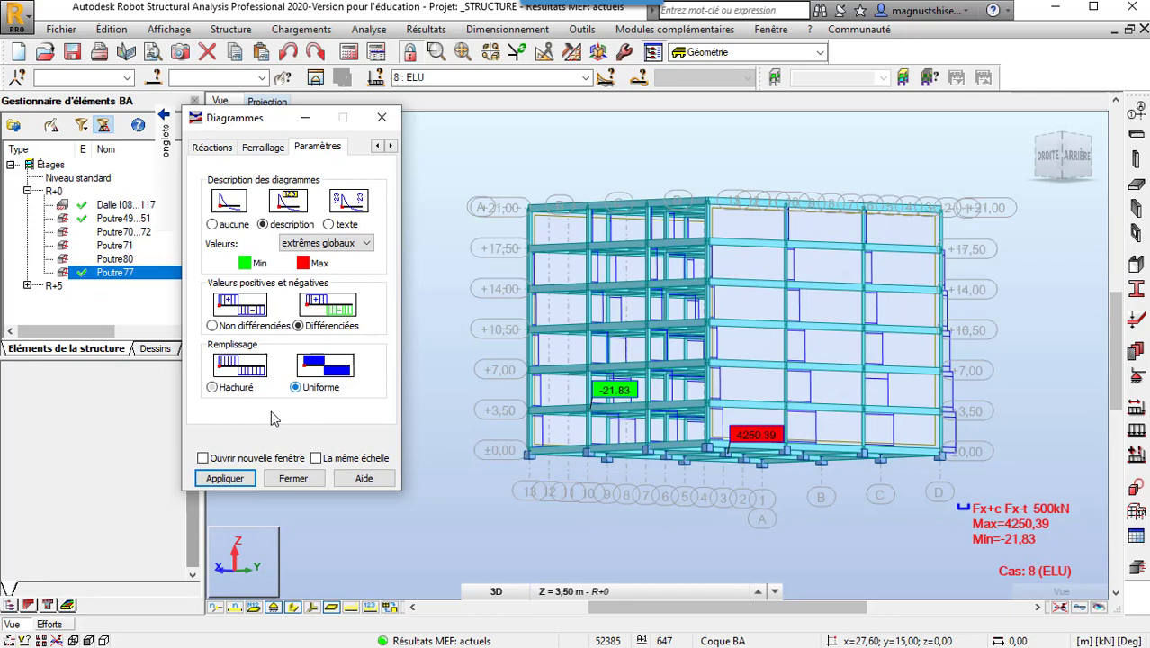
{"action": "left_click", "coordinate": [224, 478]}
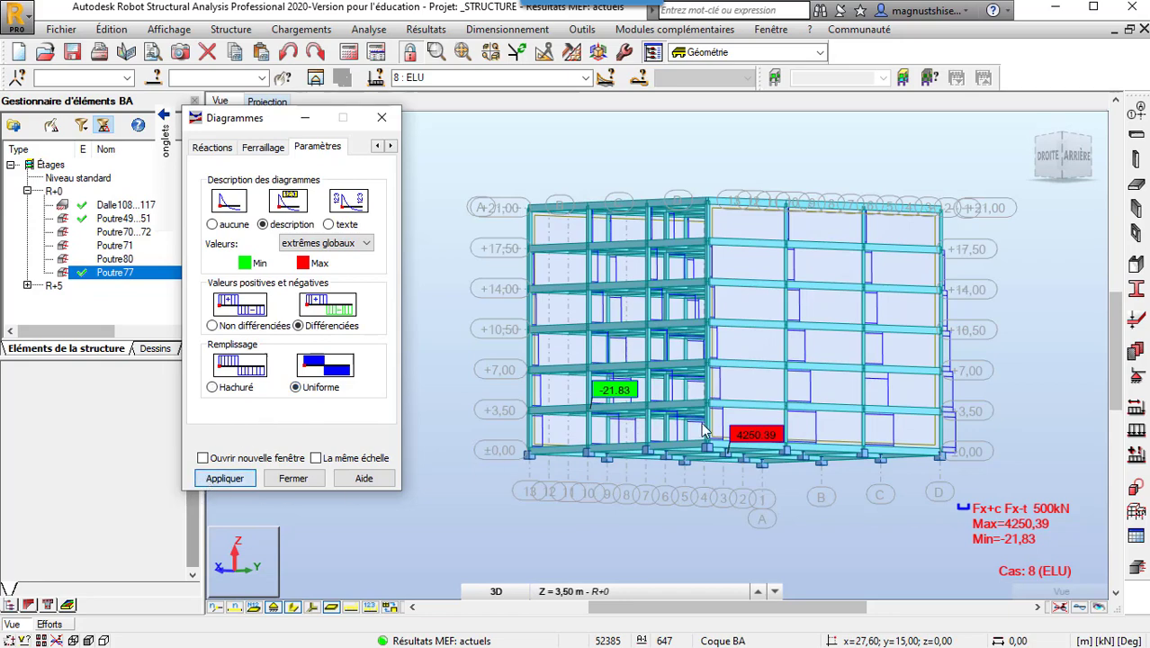
- Locate the ground-floor column at the maximum Fx label and select it, bar 12
{"action": "mouse_move", "coordinate": [723, 412]}
{"action": "left_mouse_down"}
{"action": "mouse_move", "coordinate": [698, 422]}
{"action": "mouse_move", "coordinate": [704, 434]}
{"action": "mouse_move", "coordinate": [730, 426]}
{"action": "left_mouse_up"}
{"action": "scroll", "coordinate": [716, 456], "scroll_direction": "up", "scroll_amount": 3}
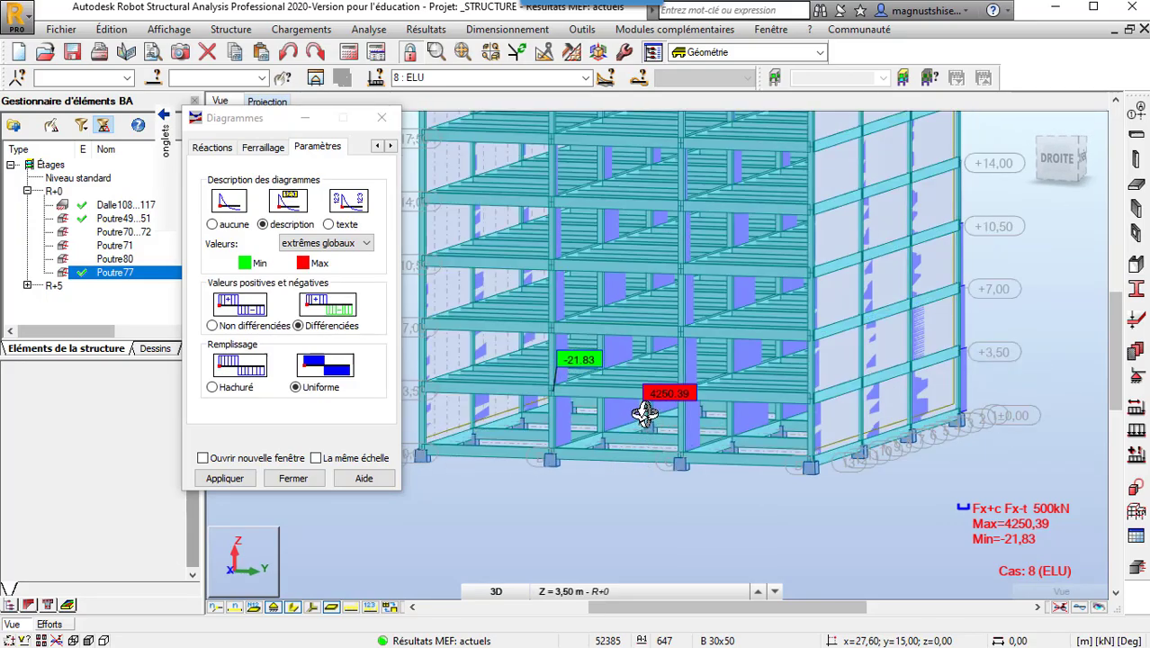
{"action": "scroll", "coordinate": [647, 378], "scroll_direction": "up", "scroll_amount": 5}
{"action": "scroll", "coordinate": [666, 375], "scroll_direction": "down", "scroll_amount": 5}
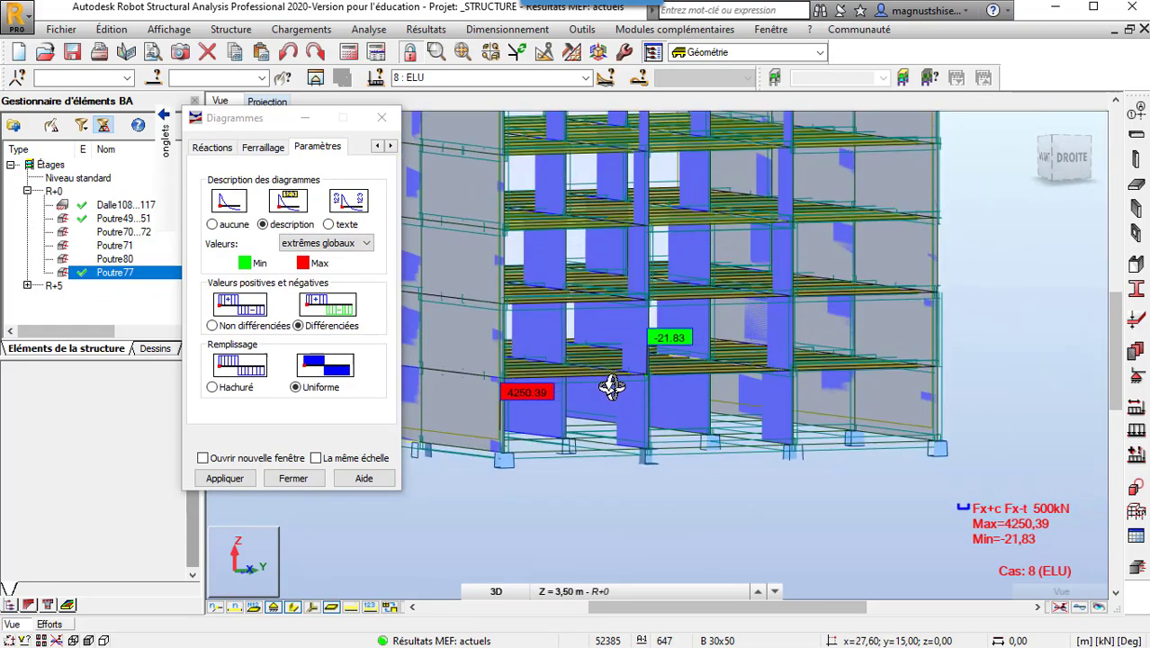
{"action": "left_click_drag", "start_coordinate": [612, 387], "coordinate": [603, 386]}
{"action": "left_click_drag", "start_coordinate": [540, 406], "coordinate": [541, 413]}
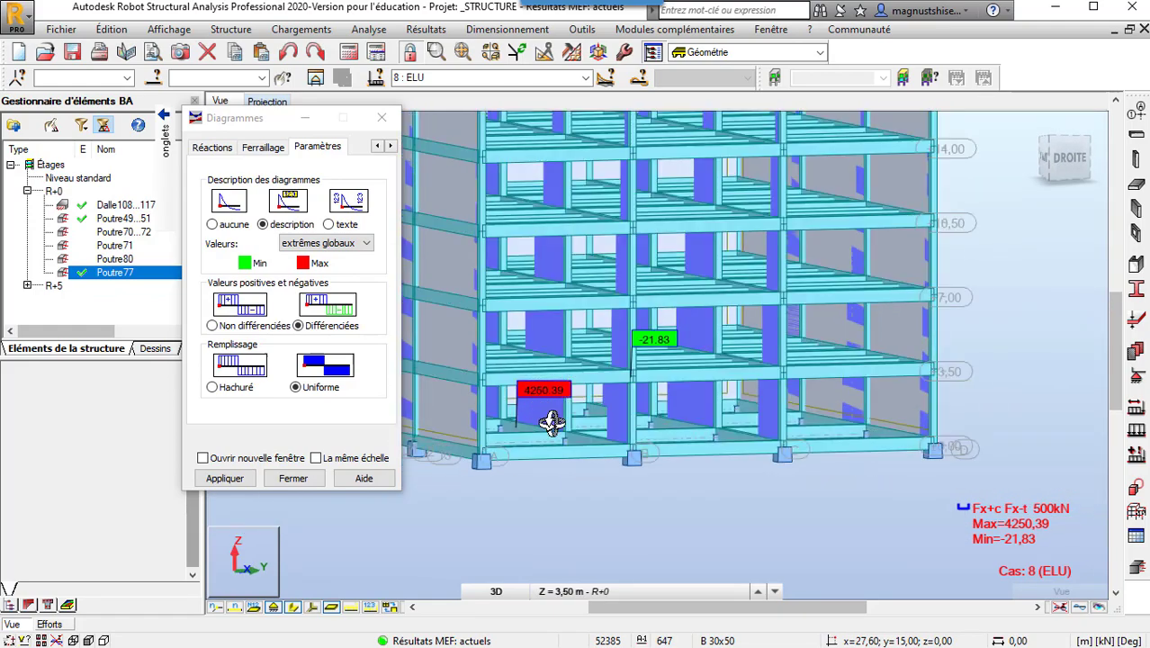
{"action": "right_click", "coordinate": [546, 538]}
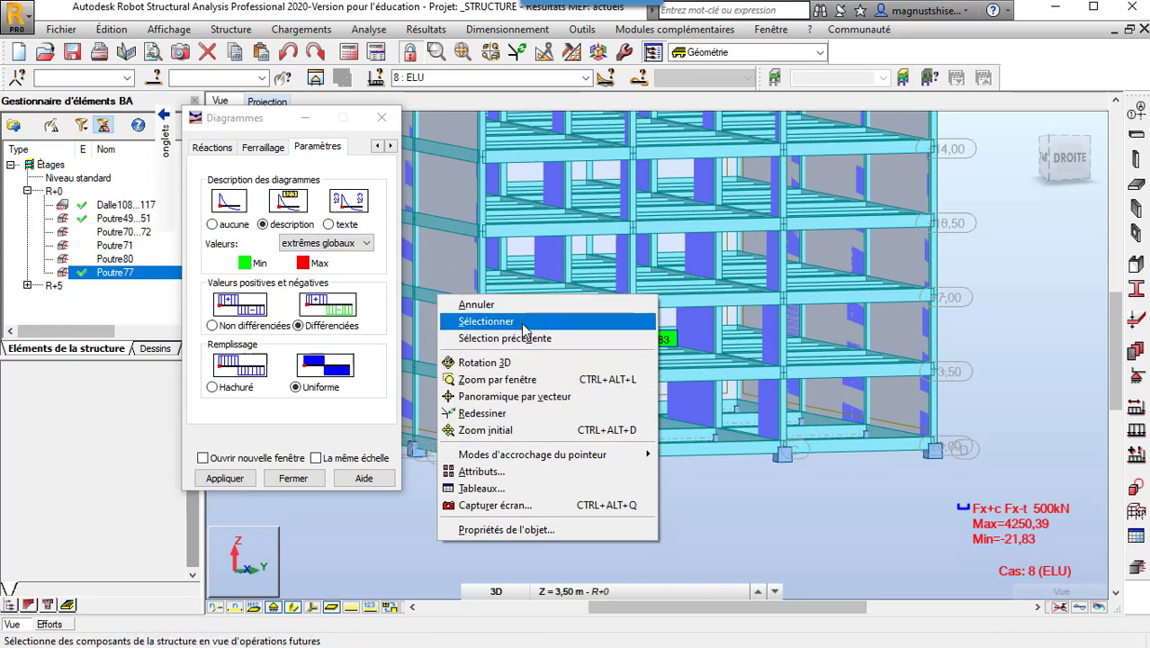
{"action": "left_click", "coordinate": [486, 321]}
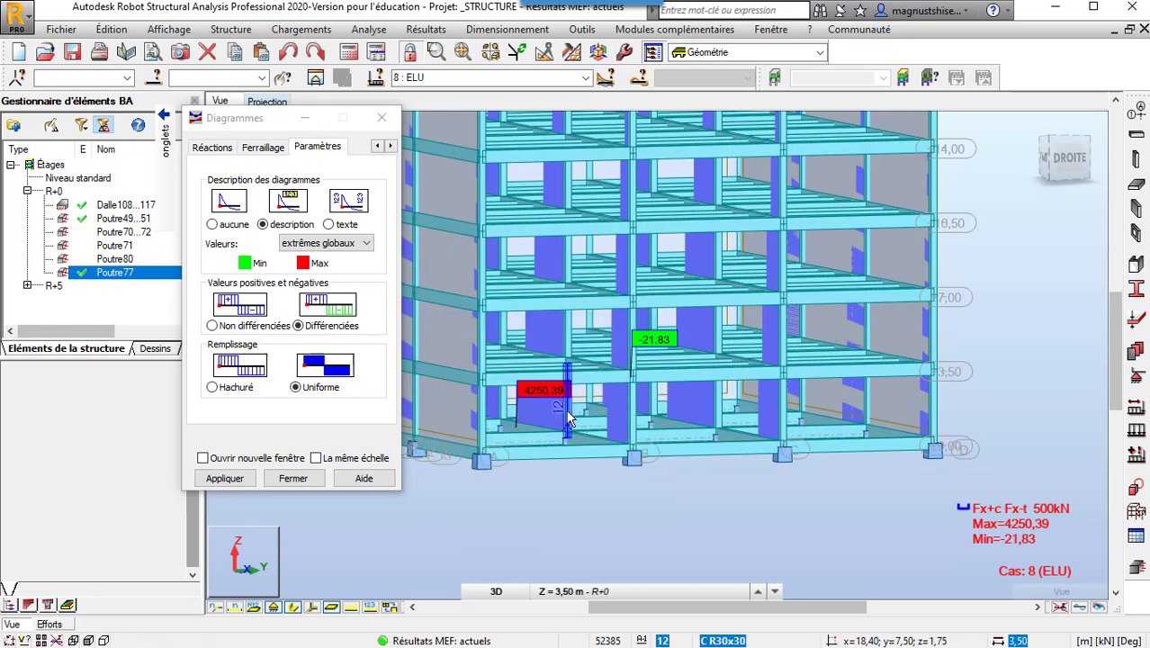
{"action": "left_click", "coordinate": [568, 411]}
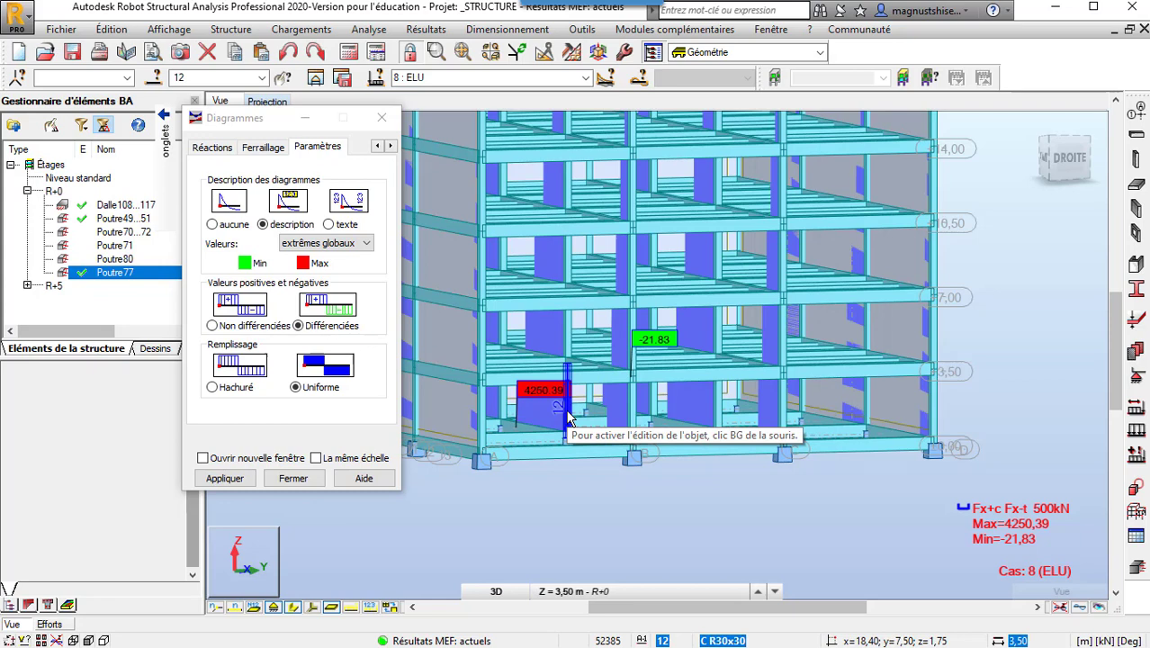
- Open the object properties of bar 12 and examine its geometry, section dimensions and material characteristics
{"action": "right_click", "coordinate": [568, 413]}
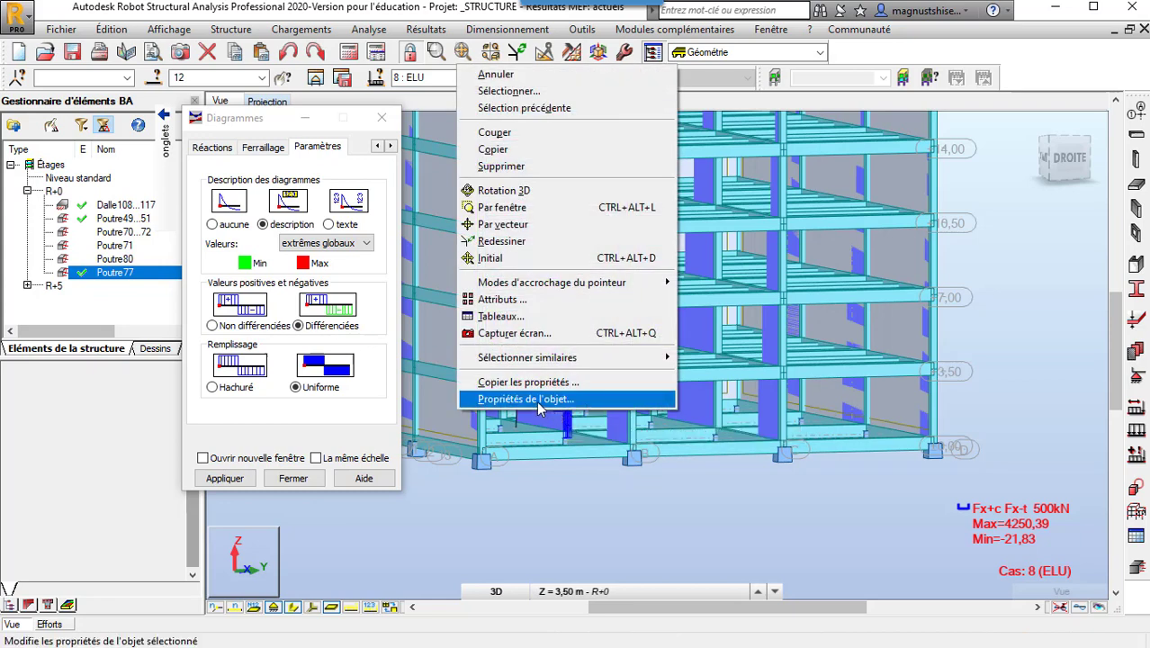
{"action": "left_click", "coordinate": [538, 399]}
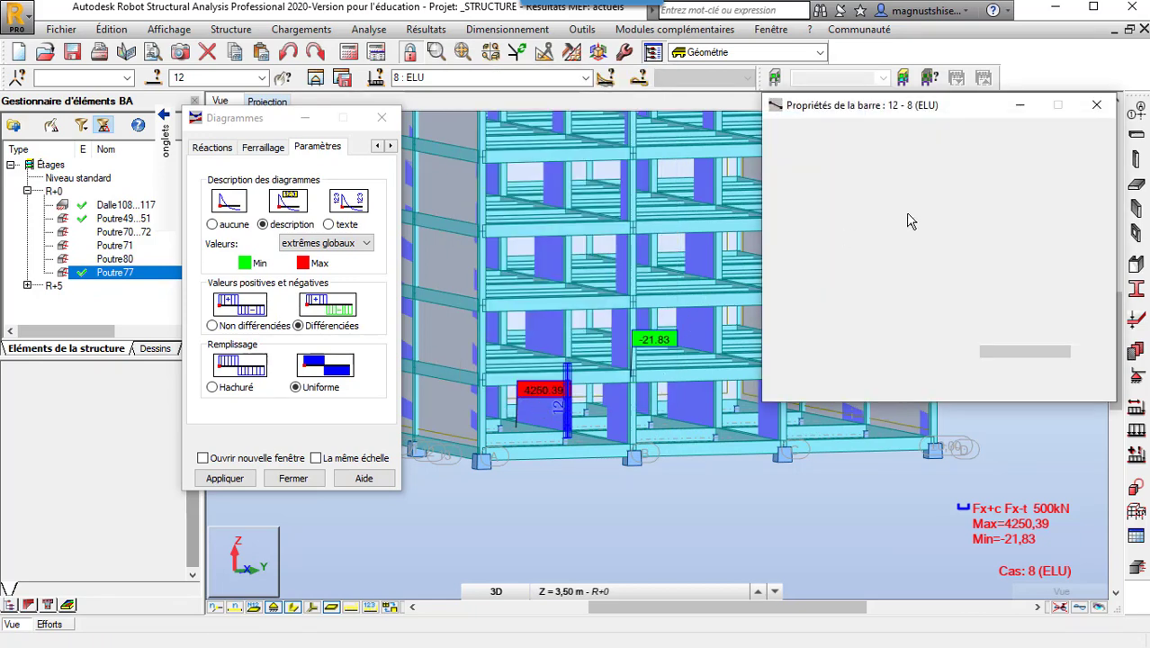
{"action": "left_click_drag", "start_coordinate": [893, 108], "coordinate": [603, 111]}
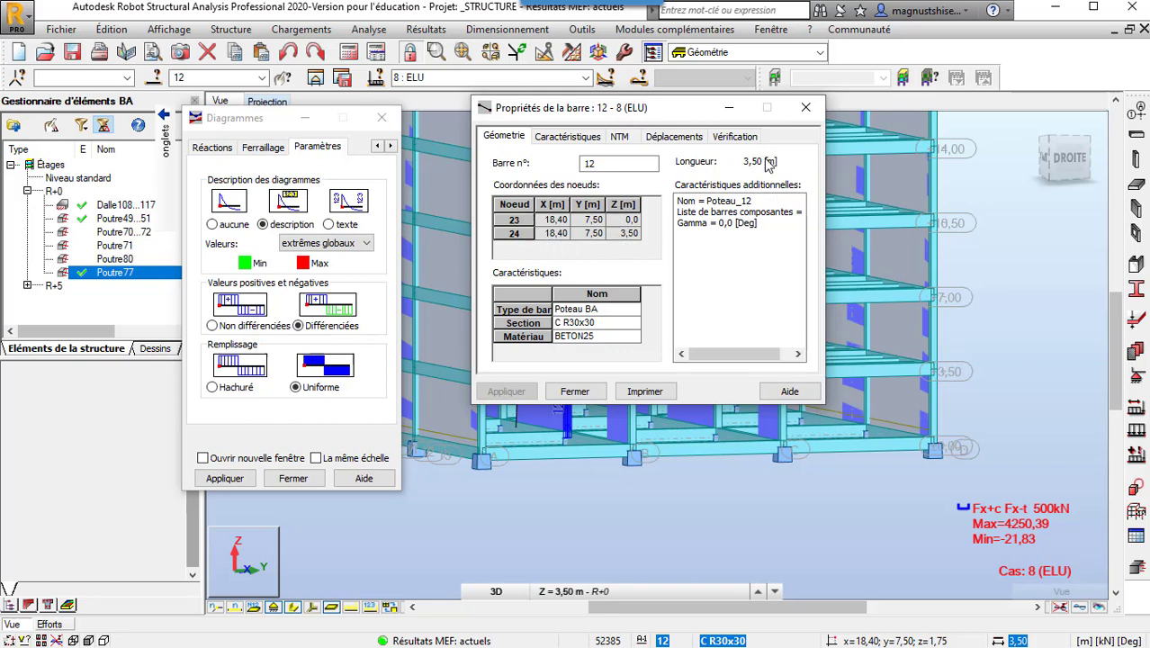
{"action": "left_click", "coordinate": [539, 135]}
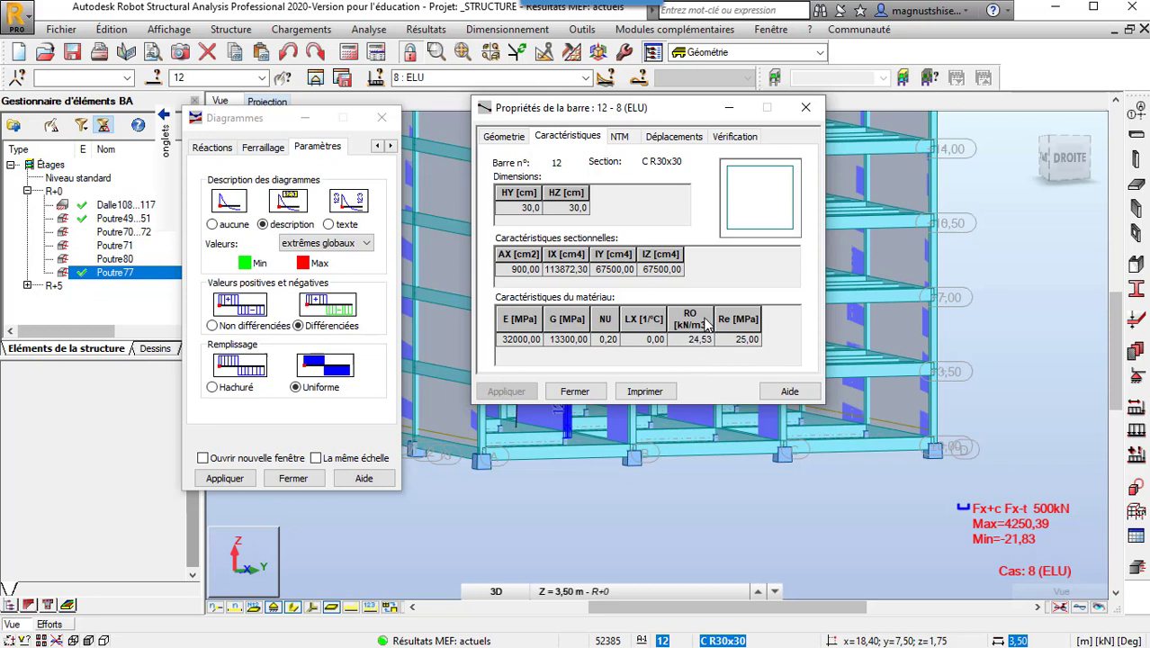
- Plot the Fx diagram of bar 12 in its properties and examine its extreme values along the length
{"action": "left_click", "coordinate": [619, 138]}
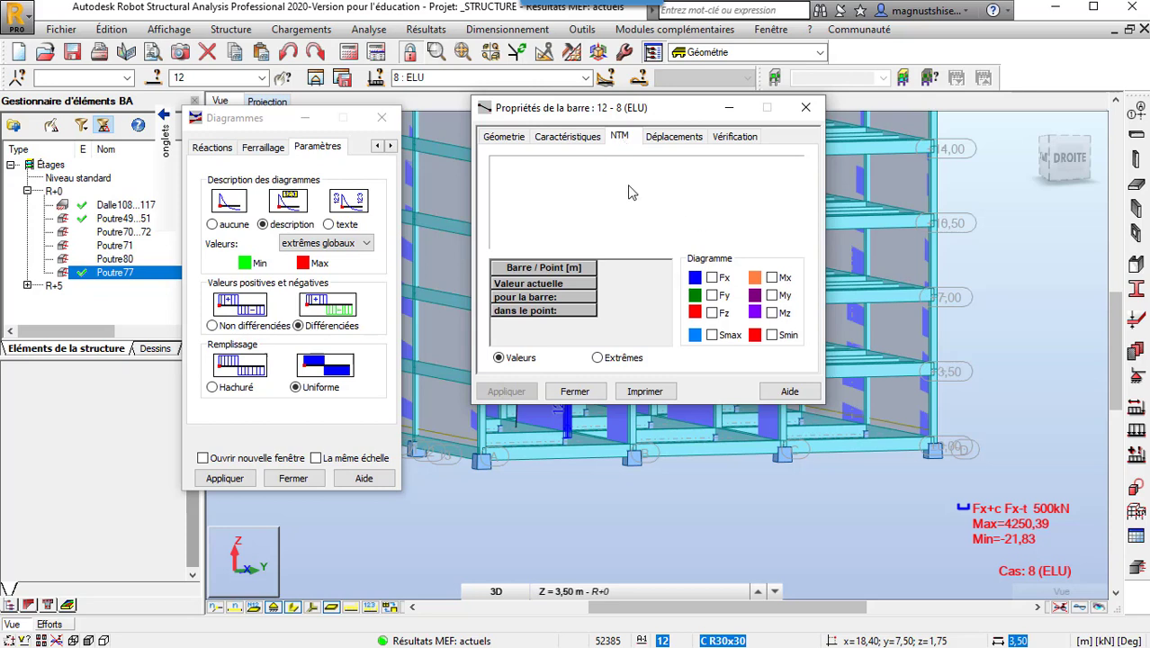
{"action": "left_click", "coordinate": [712, 278]}
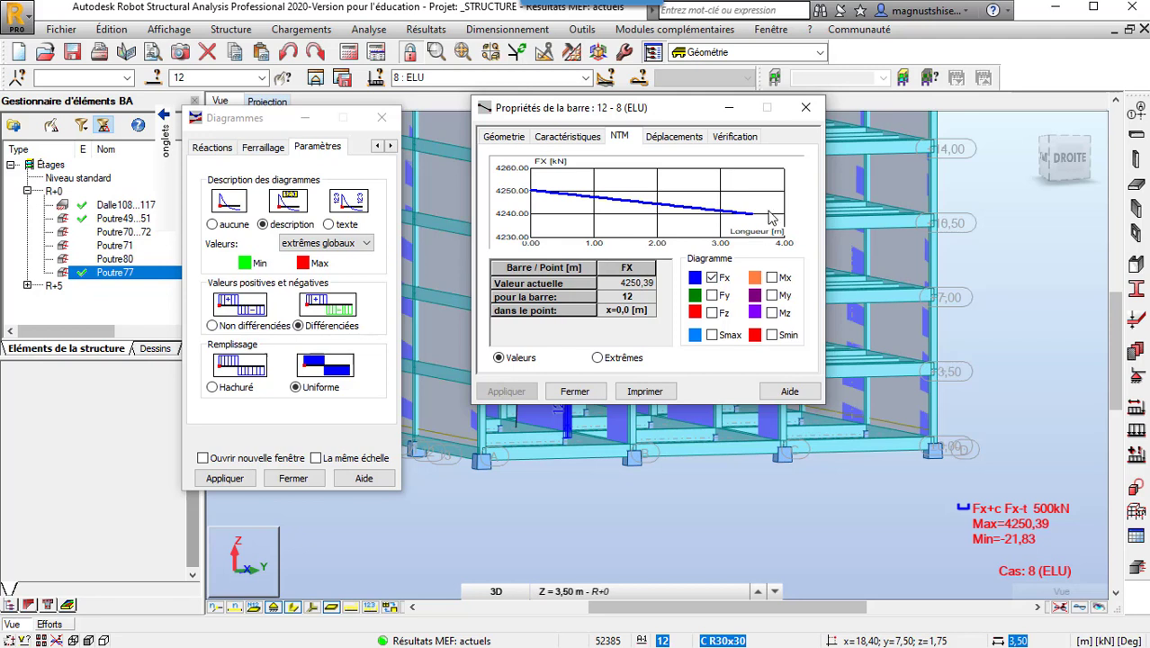
{"action": "left_click", "coordinate": [598, 359]}
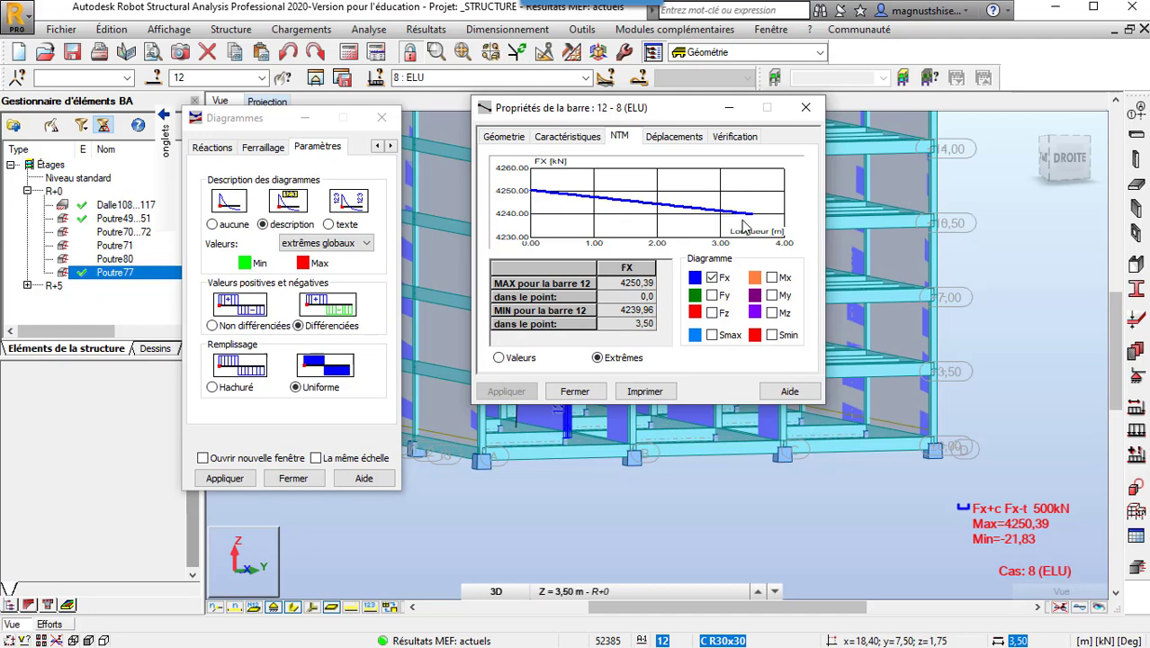
- Examine bar 12's UX, UY and UZ displacement diagrams and its maximum deflections
{"action": "left_click", "coordinate": [667, 137]}
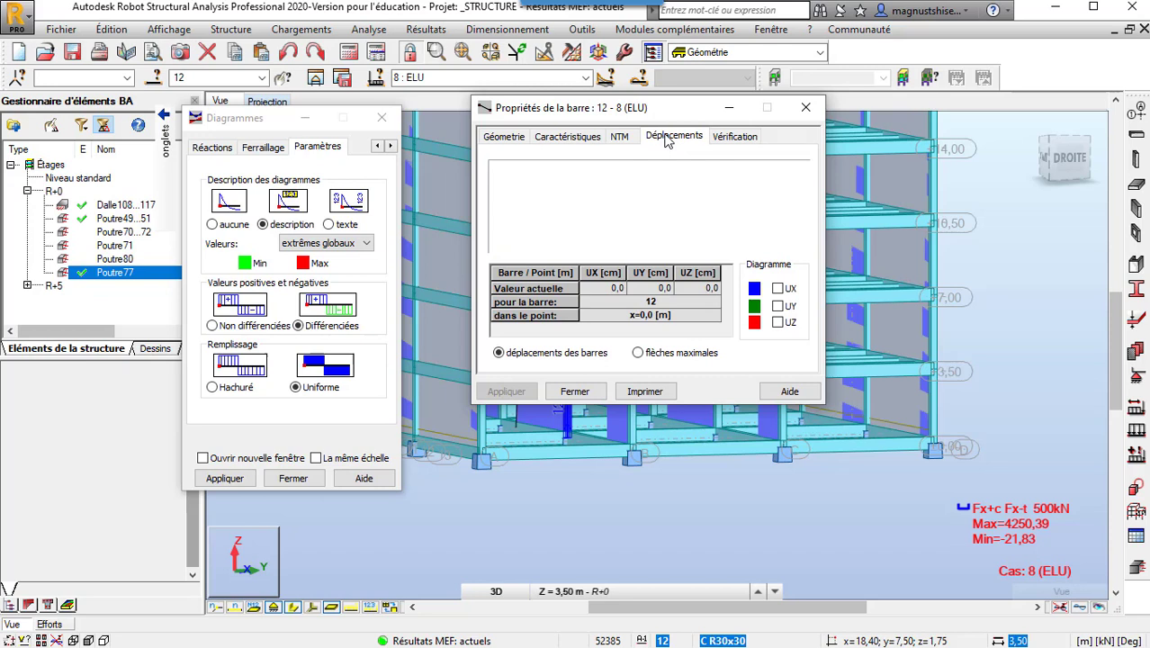
{"action": "left_click", "coordinate": [778, 289]}
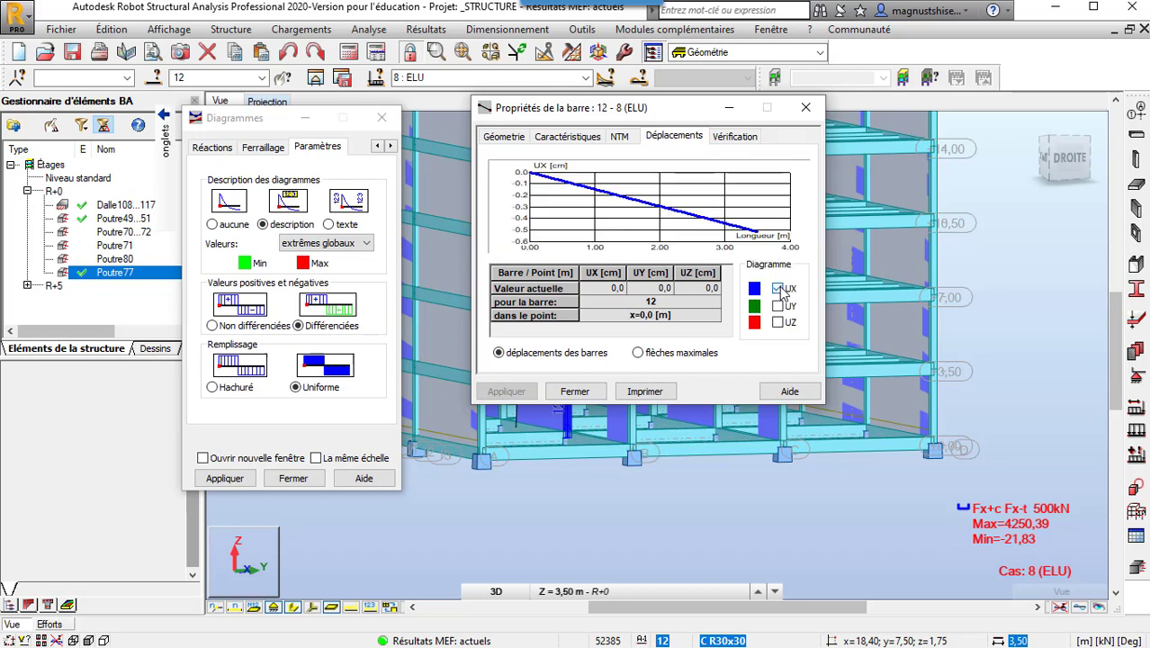
{"action": "left_click", "coordinate": [777, 305]}
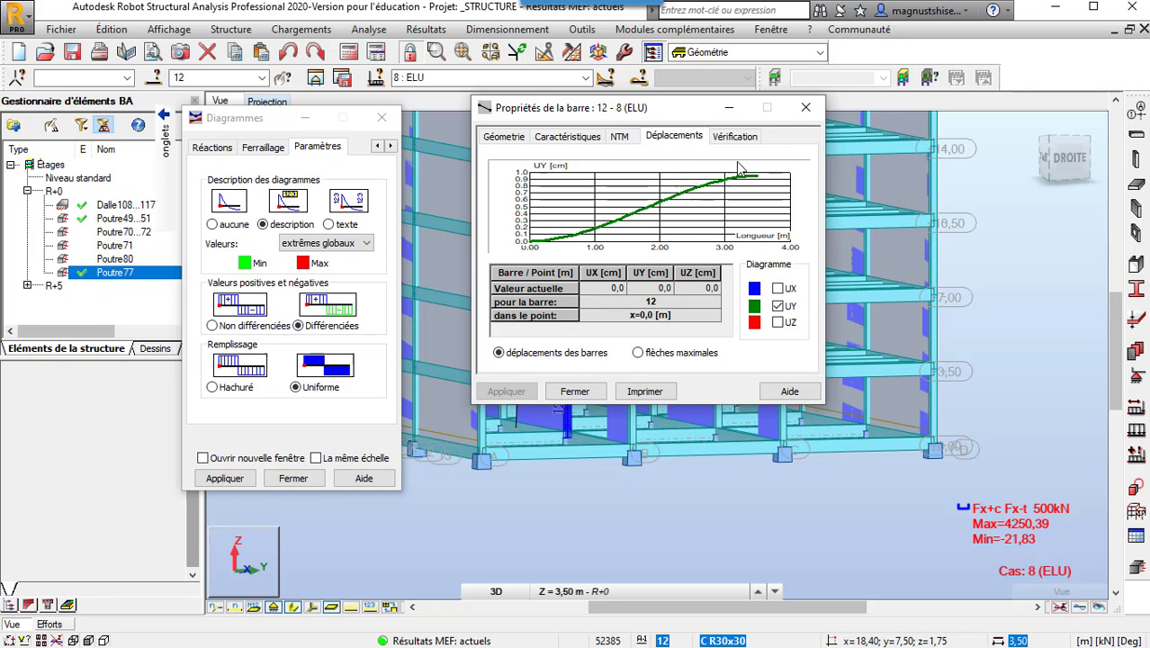
{"action": "left_click", "coordinate": [777, 322]}
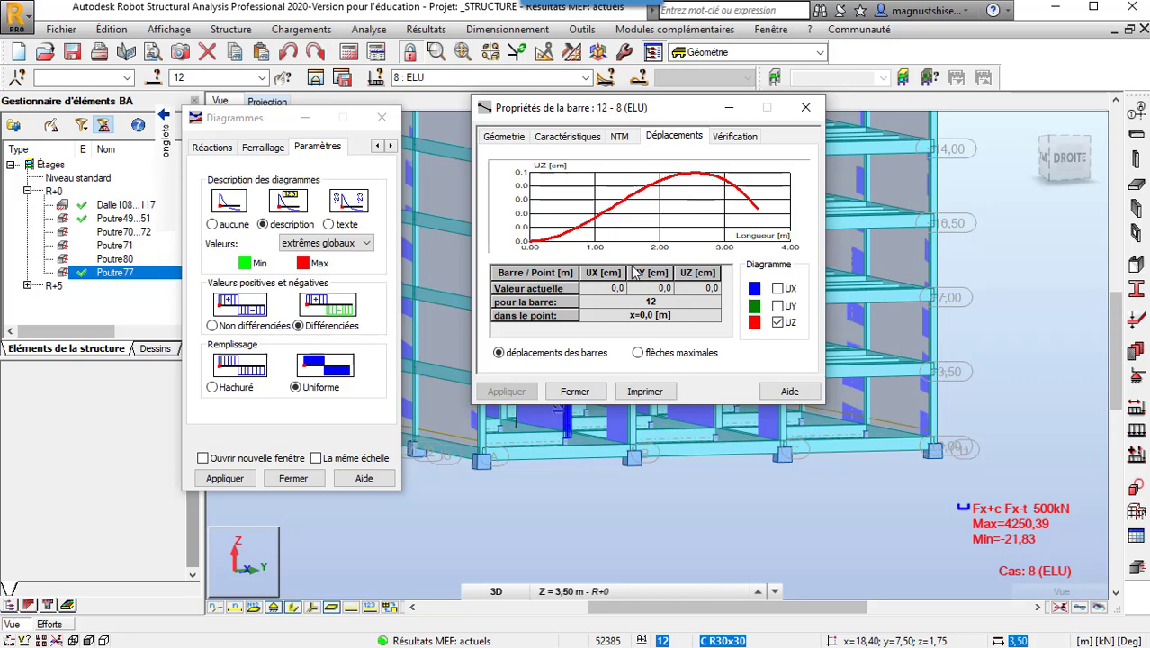
{"action": "left_click", "coordinate": [638, 353]}
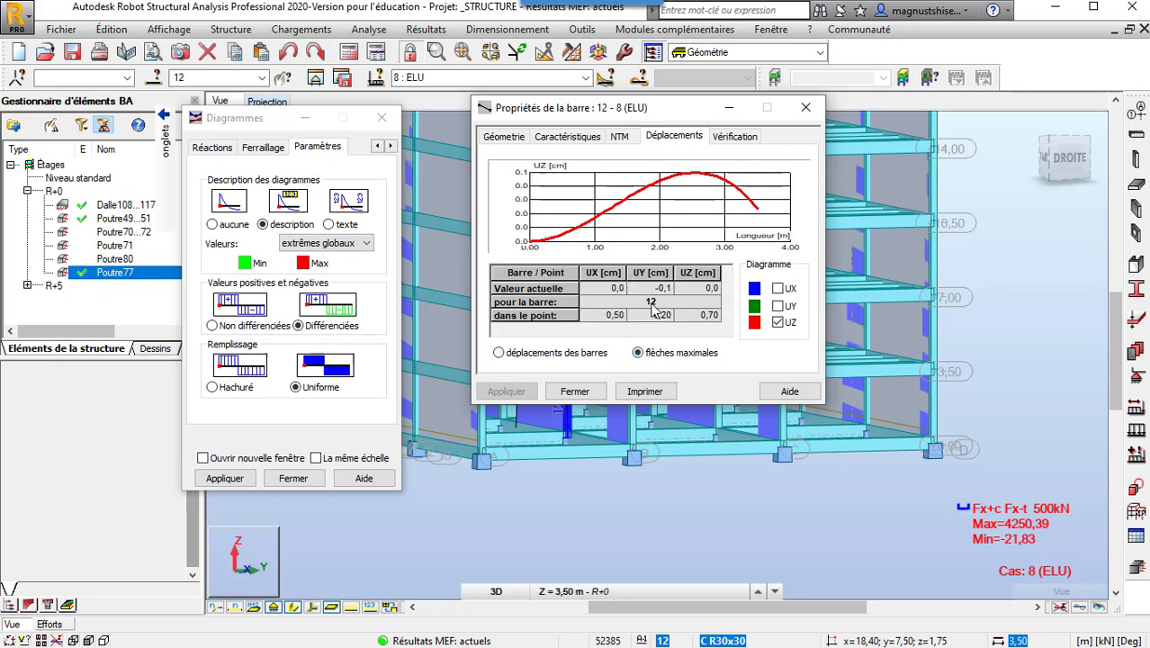
{"action": "left_click", "coordinate": [778, 288]}
{"action": "left_click", "coordinate": [778, 307]}
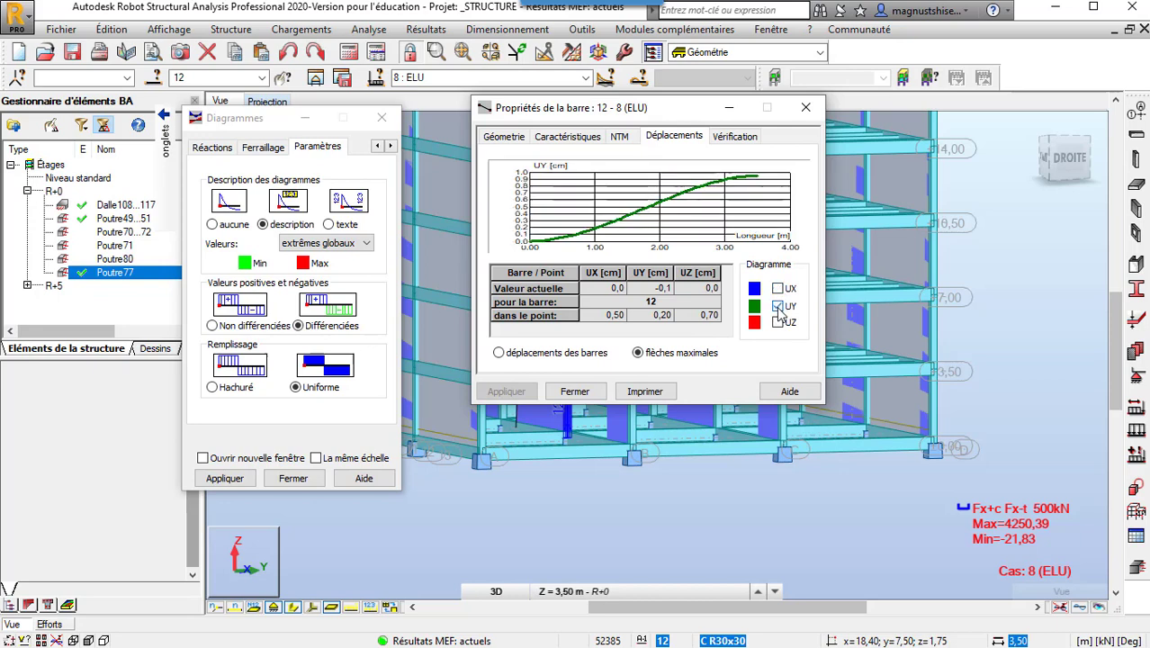
{"action": "left_click", "coordinate": [778, 322]}
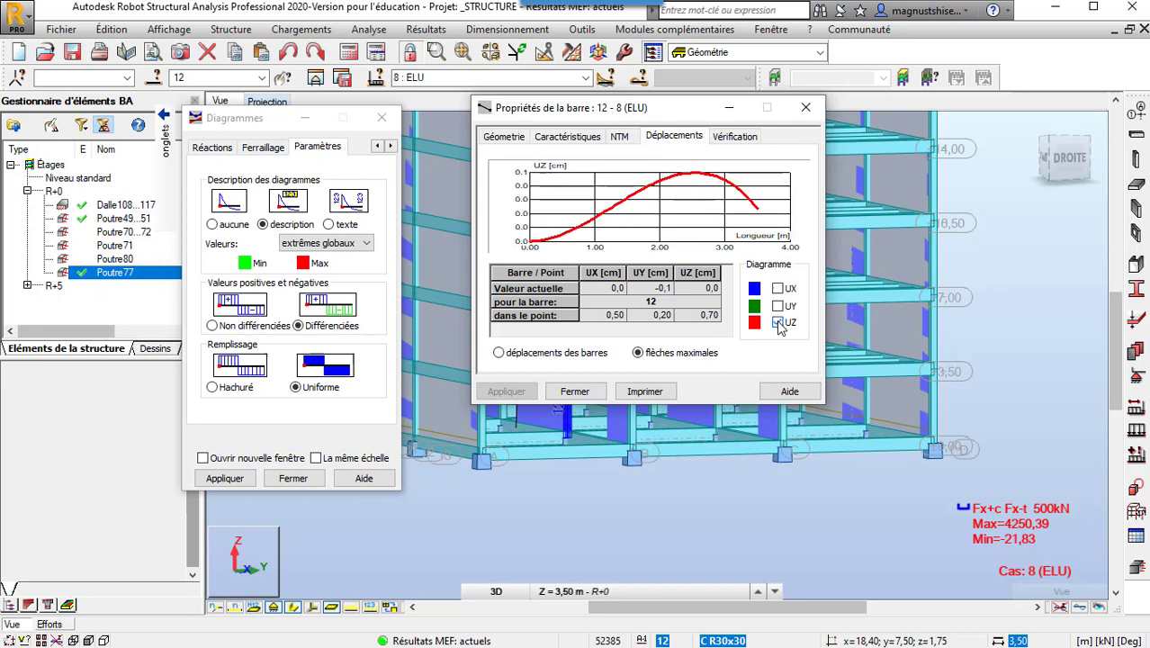
- Check bar 12's verification status, review its geometry data again, and close its properties
{"action": "left_click", "coordinate": [742, 140]}
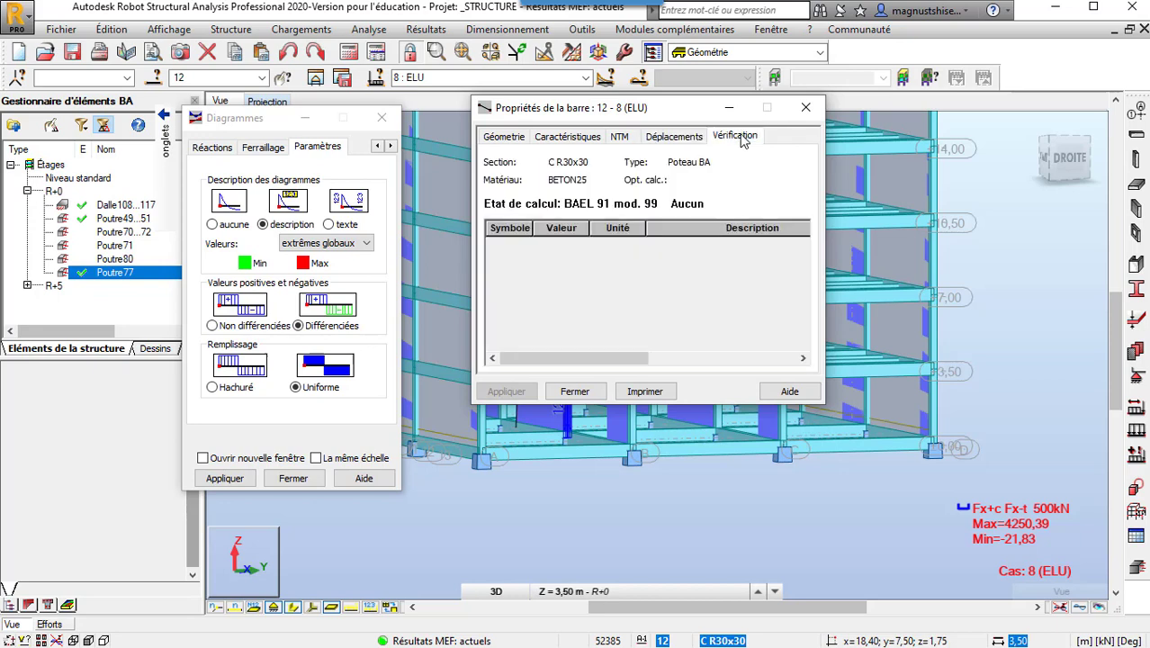
{"action": "left_click", "coordinate": [503, 140]}
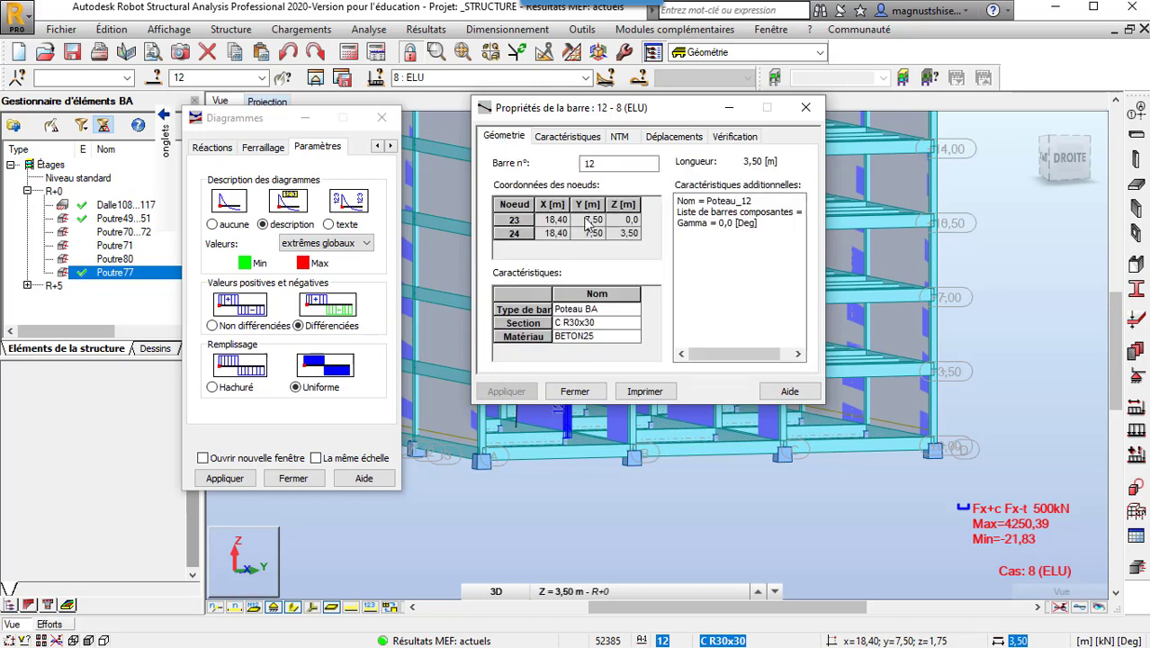
{"action": "left_click", "coordinate": [576, 392]}
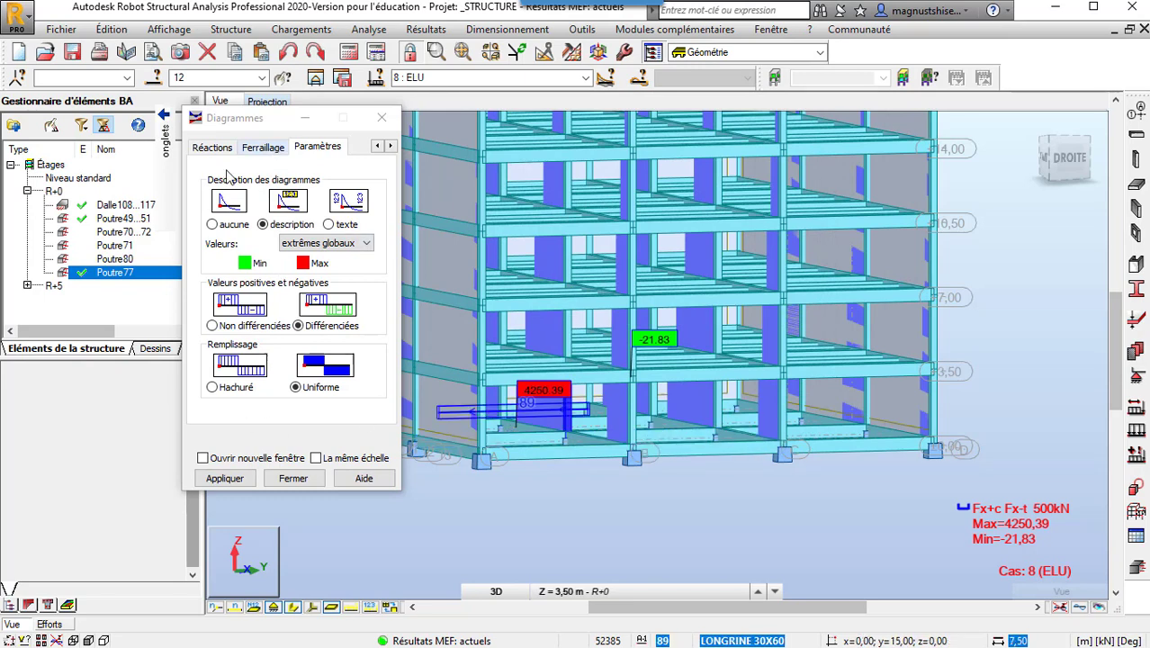
- Turn off the Force Fx diagram, apply the change and close the diagram settings
{"action": "left_click", "coordinate": [135, 144]}
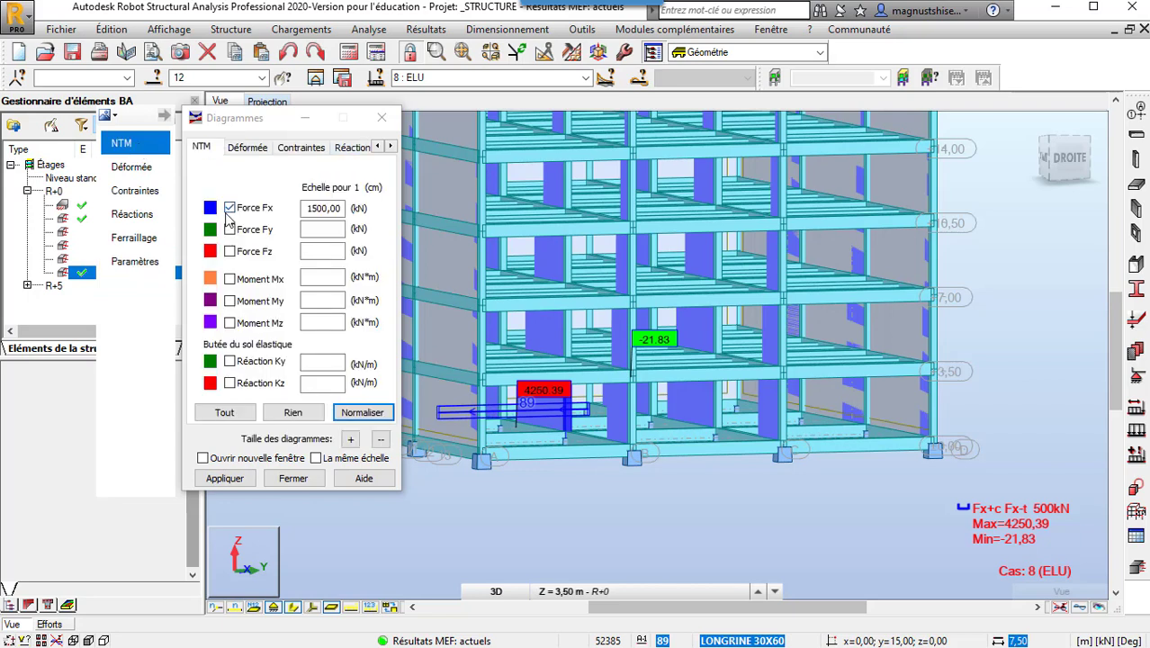
{"action": "left_click", "coordinate": [242, 483]}
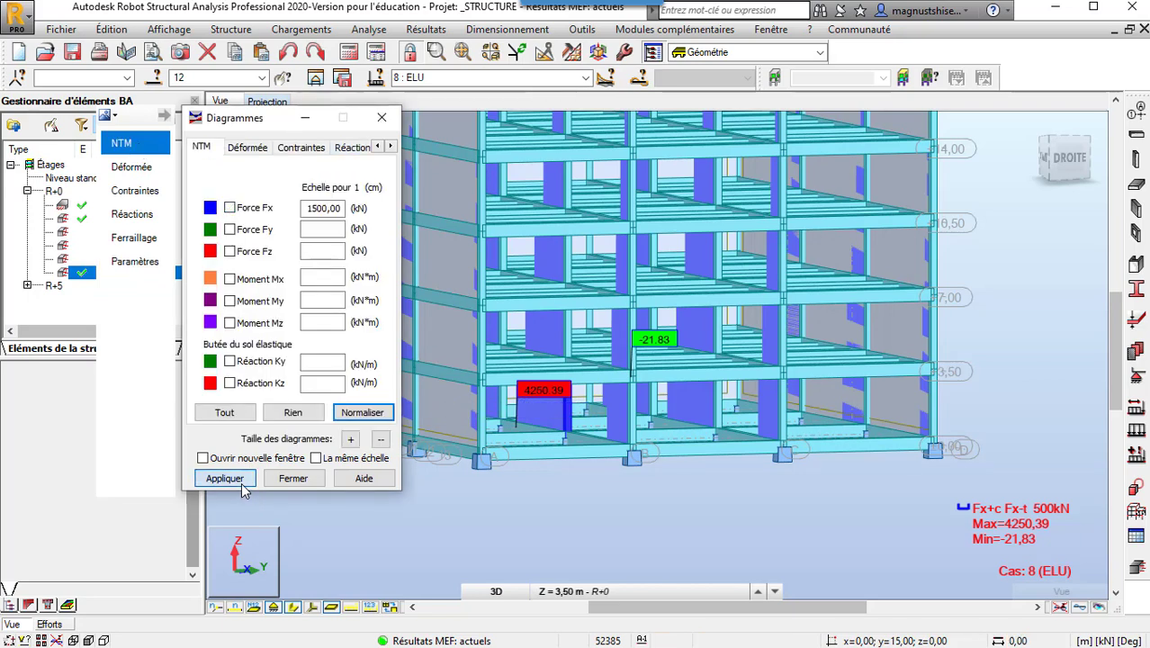
{"action": "left_click", "coordinate": [301, 481]}
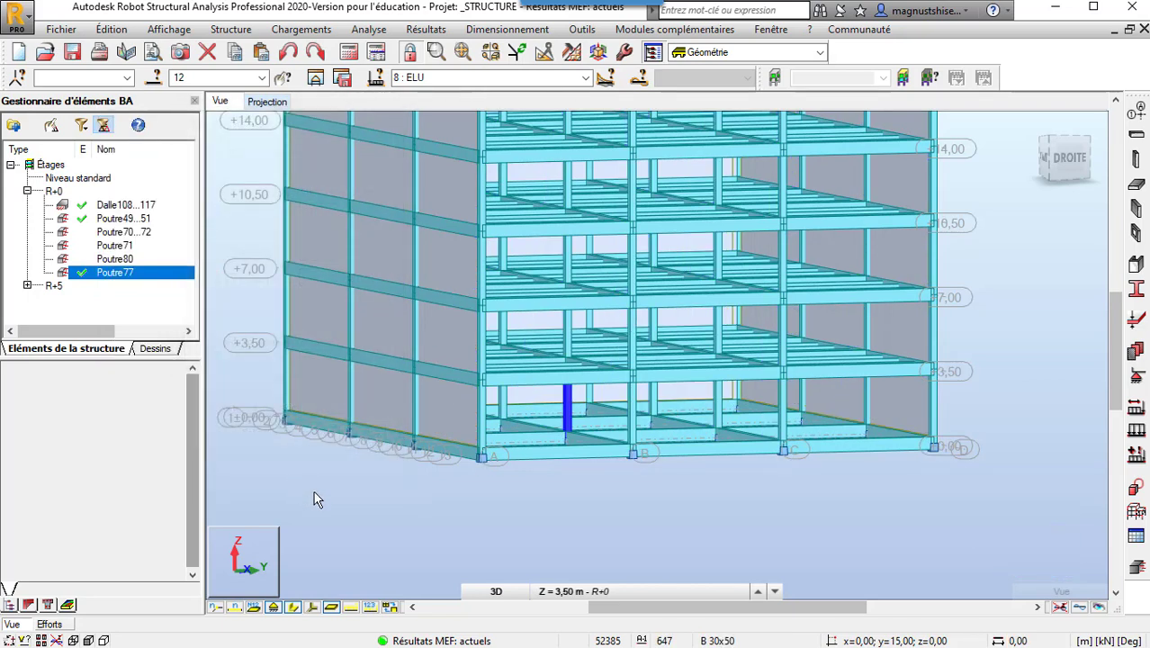
- Add the columns stacked above bar 12 up to the roof to the selection, one on each storey
{"action": "scroll", "coordinate": [636, 523], "scroll_direction": "down", "scroll_amount": 2}
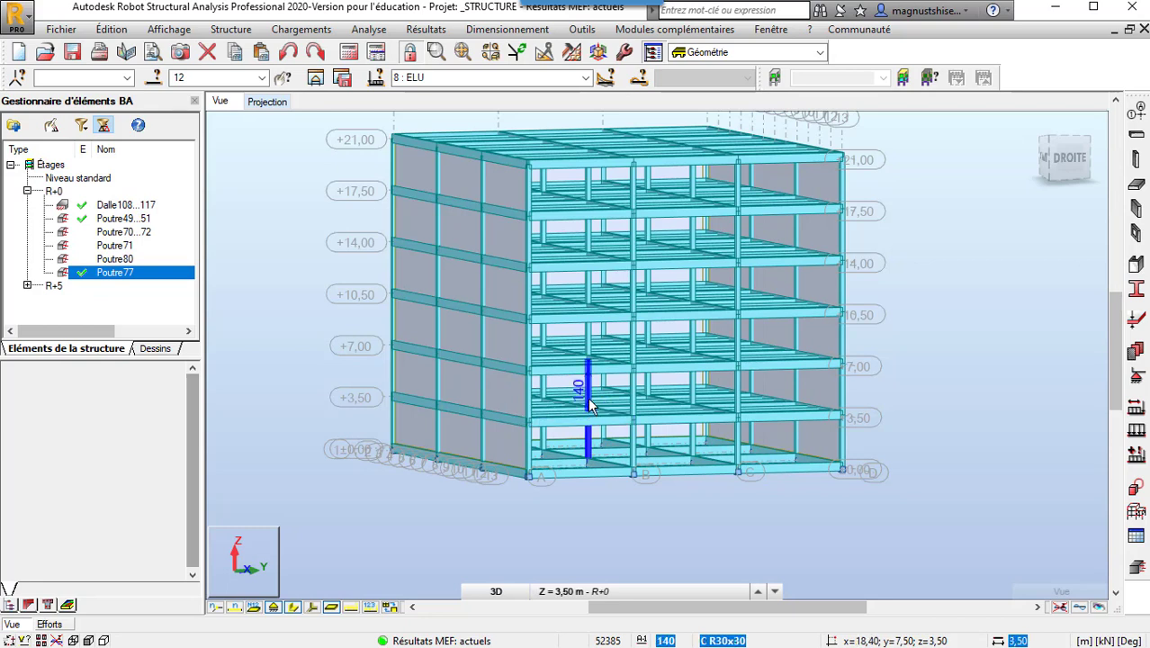
{"action": "left_click", "coordinate": [589, 364], "text": "ctrl"}
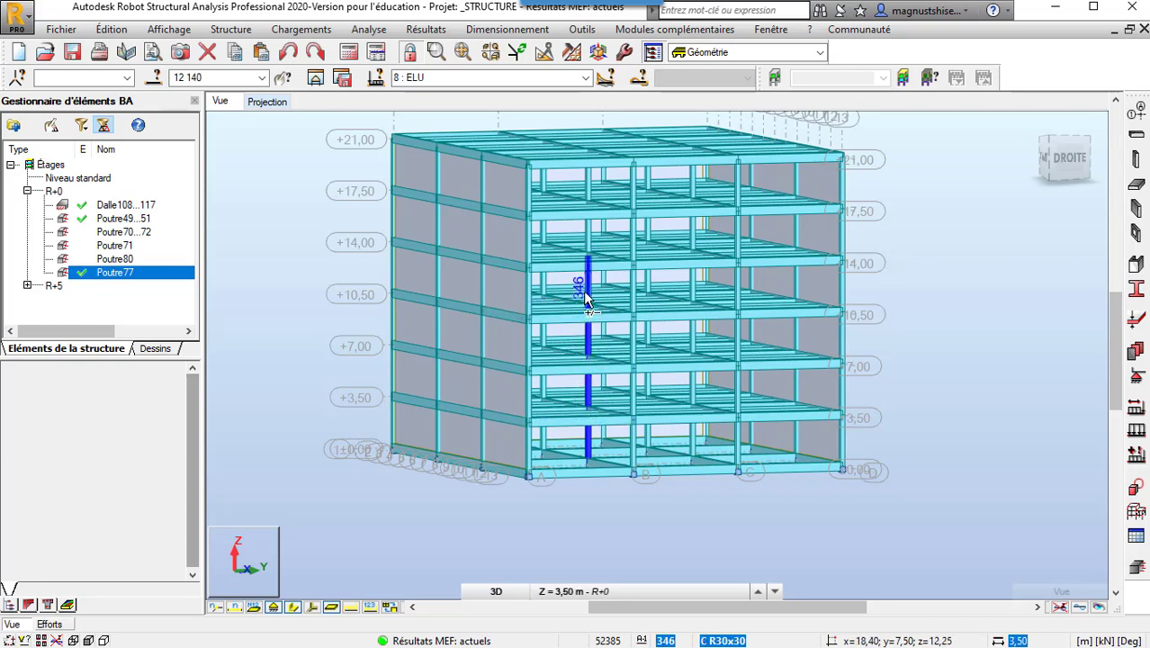
{"action": "left_click", "coordinate": [585, 300], "text": "ctrl"}
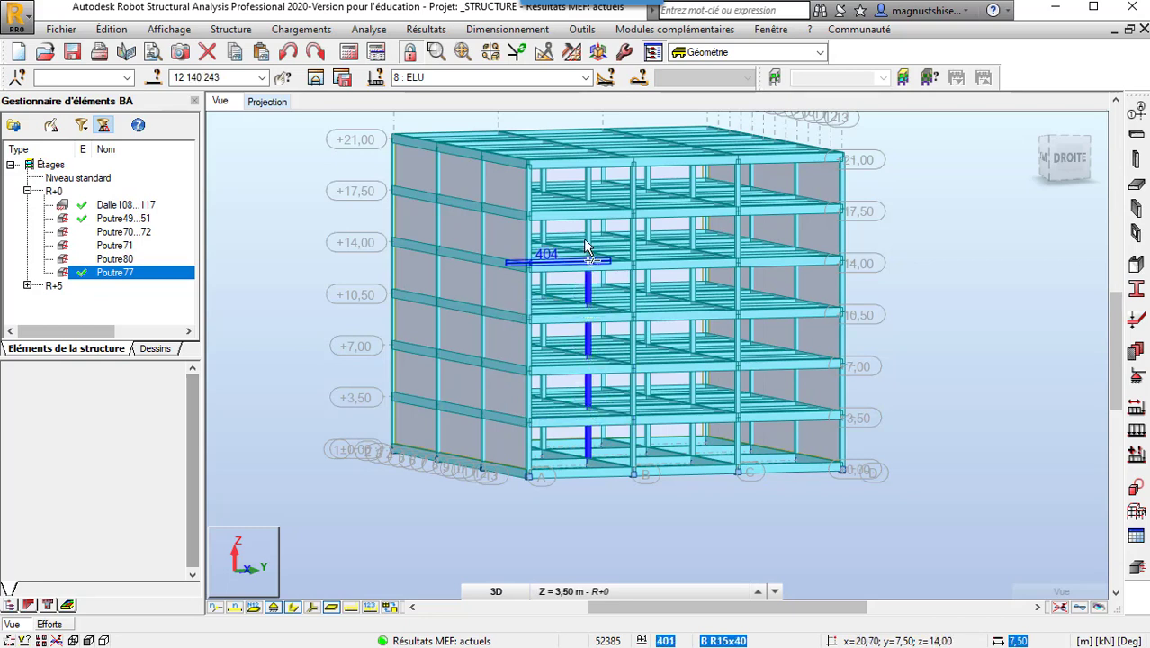
{"action": "left_click", "coordinate": [586, 191], "text": "ctrl"}
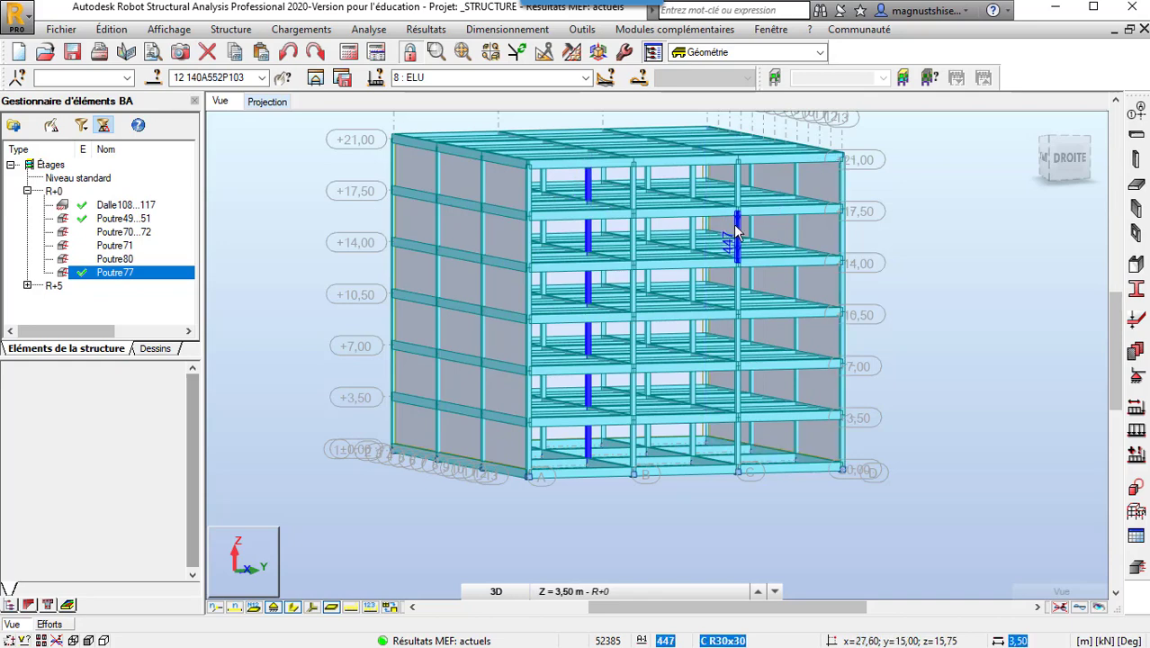
- Send the selected columns to RC column design with simple cases under BAEL 91, grouped by storey, geometry and column chain
{"action": "left_click", "coordinate": [1135, 562]}
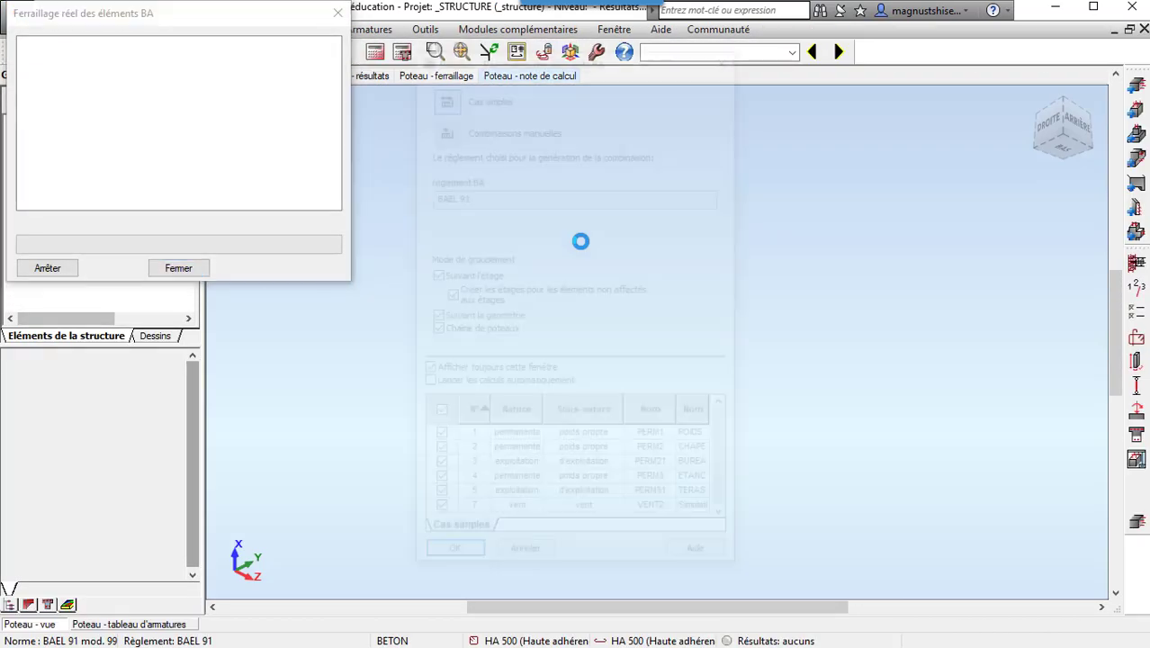
{"action": "left_click", "coordinate": [450, 559]}
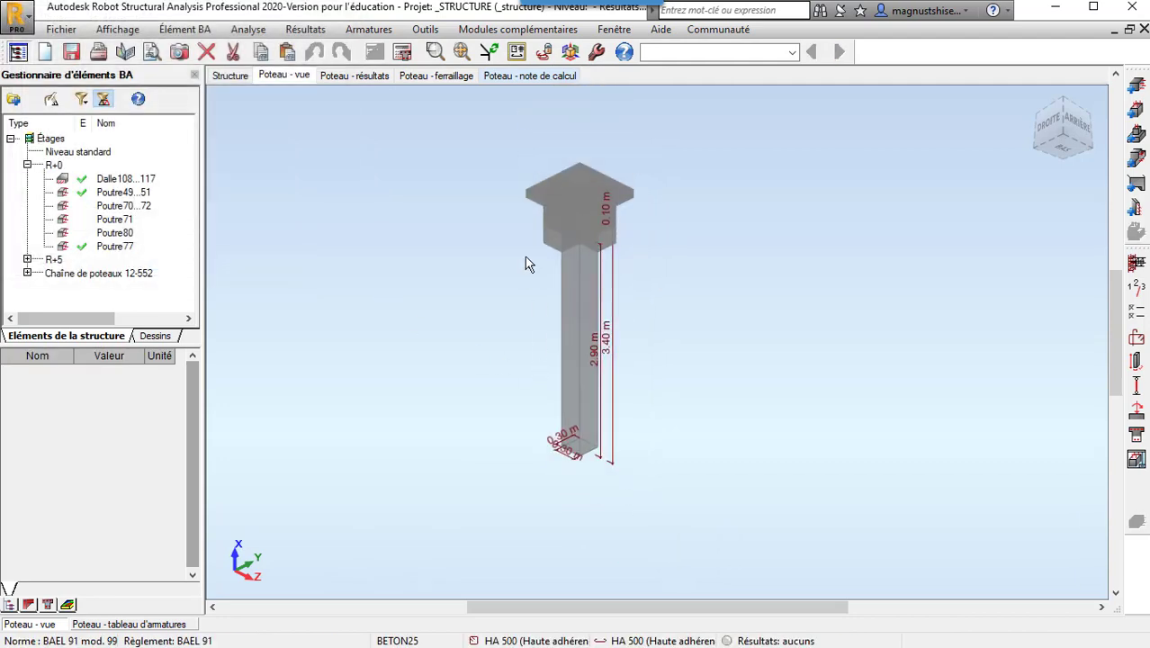
{"action": "scroll", "coordinate": [529, 266], "scroll_direction": "up", "scroll_amount": 2}
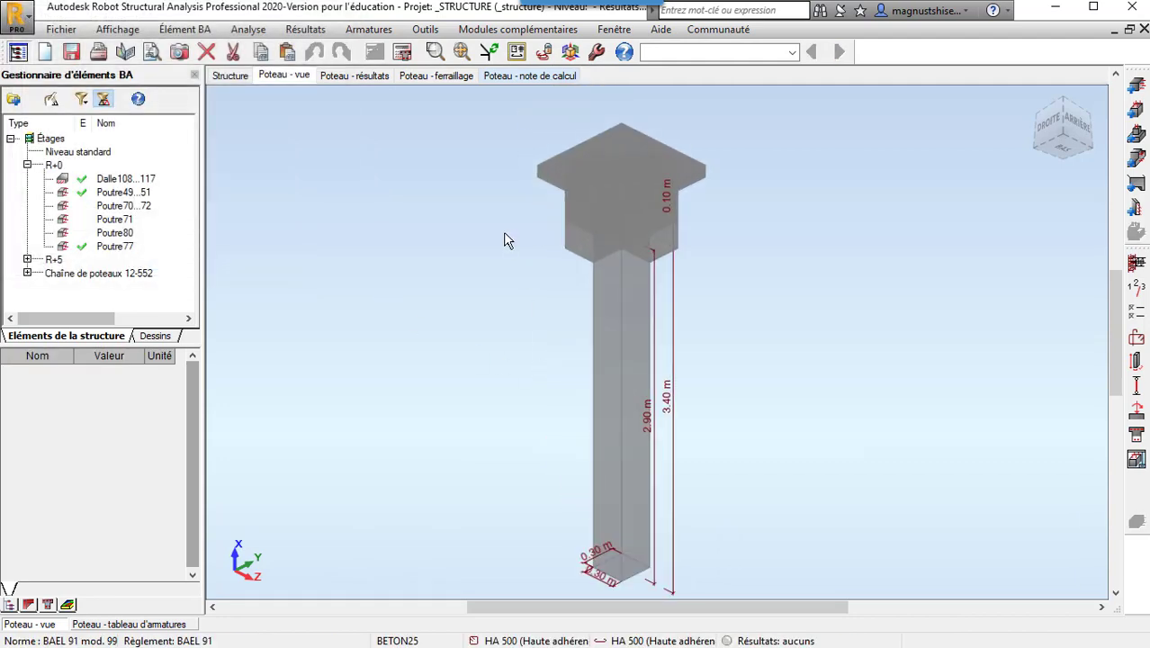
- Expand the column chain 12-552 and examine the geometry and dimensions of Poteau12
{"action": "left_click", "coordinate": [27, 273]}
{"action": "scroll", "coordinate": [140, 230], "scroll_direction": "down", "scroll_amount": 1}
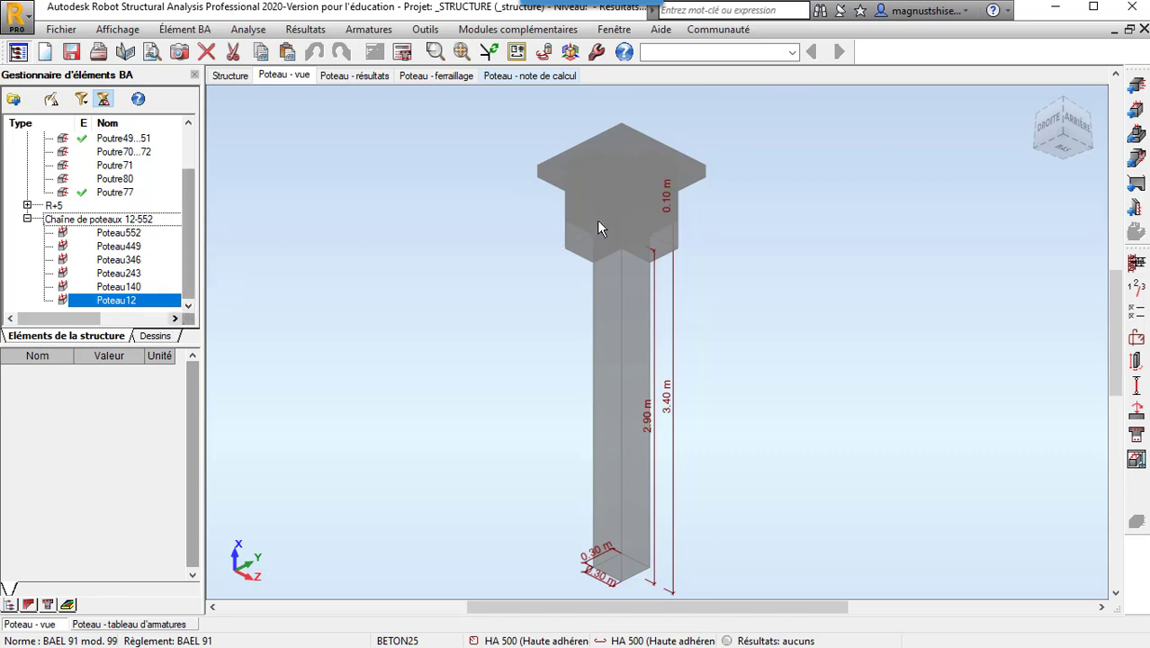
{"action": "scroll", "coordinate": [536, 290], "scroll_direction": "down", "scroll_amount": 2}
{"action": "scroll", "coordinate": [539, 290], "scroll_direction": "up", "scroll_amount": 3}
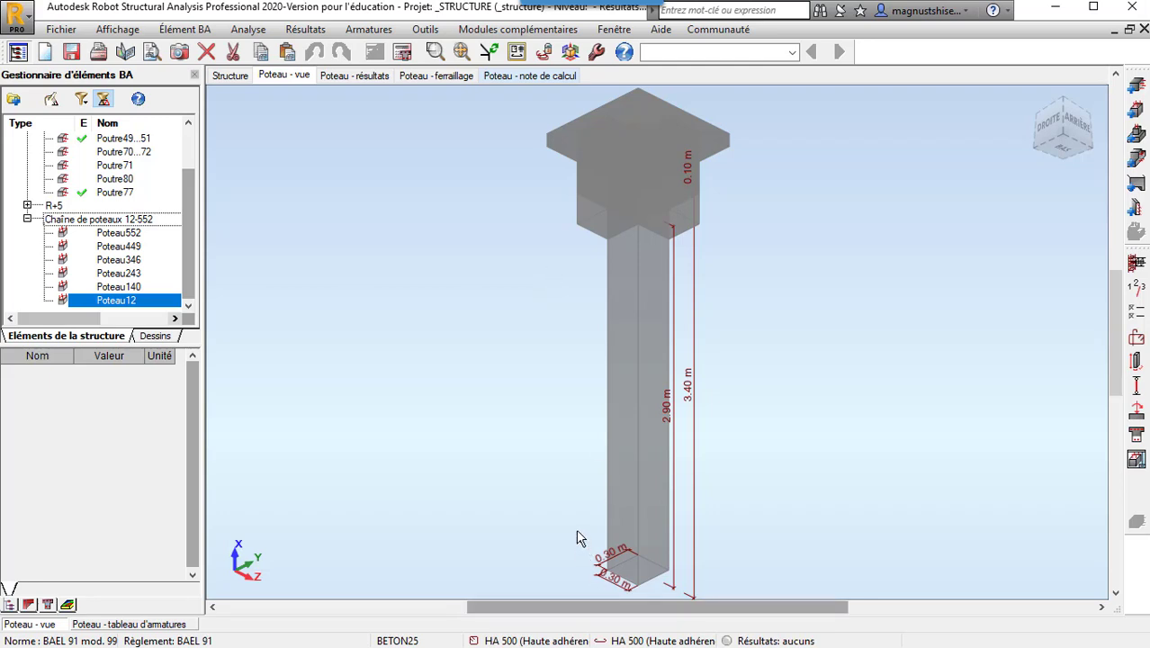
- Switch to Foxit Reader showing Guide de calcul de béton armé.pdf
{"action": "key", "text": "alt+Tab"}
{"action": "key", "text": "Tab"}
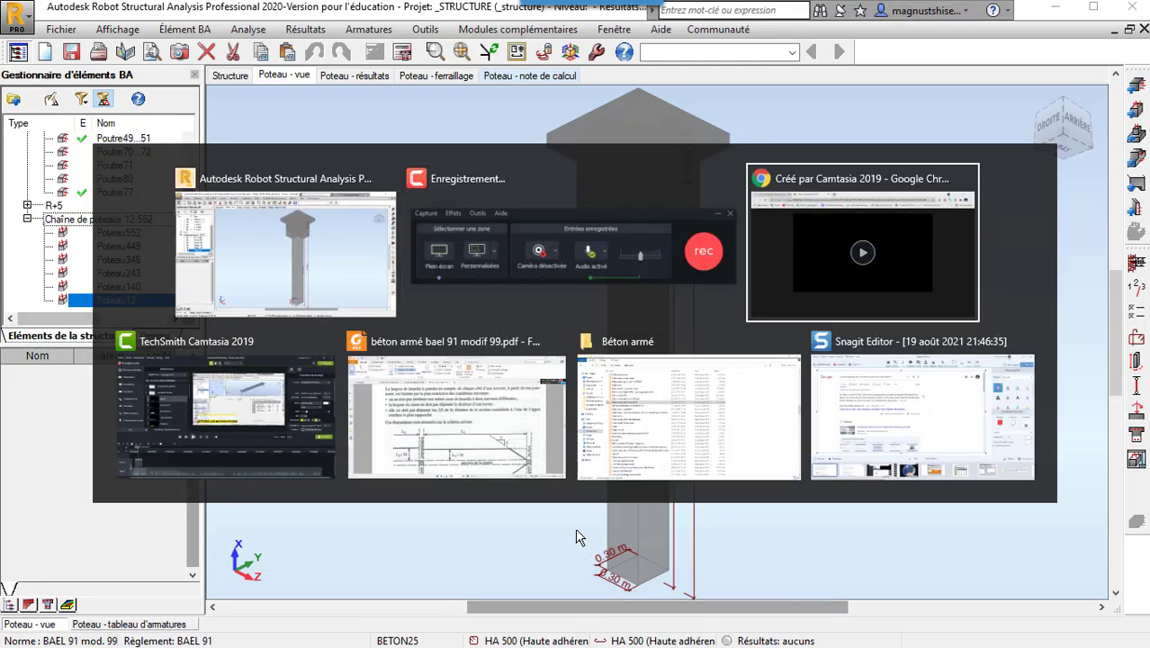
{"action": "key", "text": "Tab"}
{"action": "key", "text": "Tab"}
{"action": "key", "text": "Tab"}
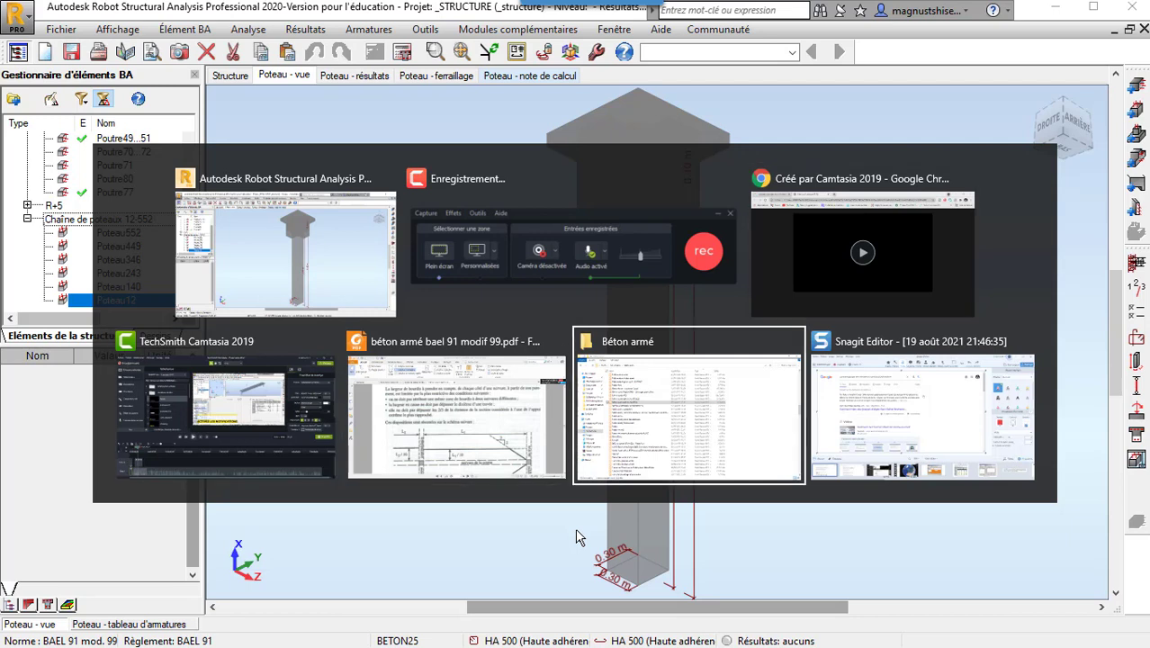
{"action": "key", "text": "Tab"}
{"action": "key", "text": "Tab"}
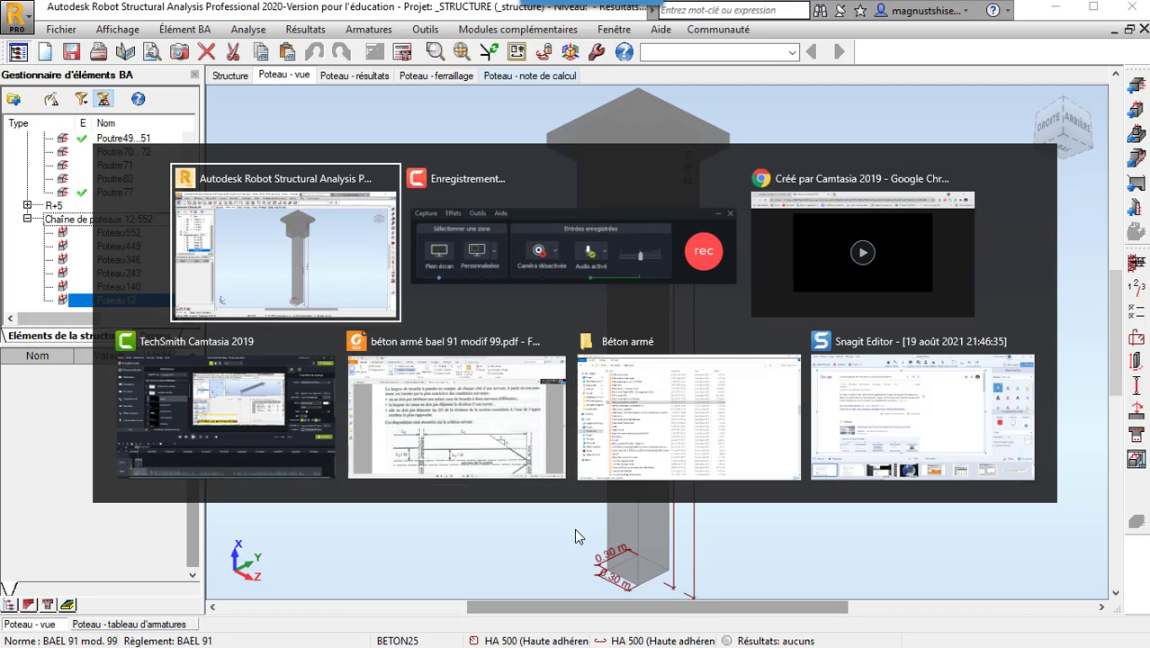
{"action": "key", "text": "Tab"}
{"action": "key", "text": "Tab"}
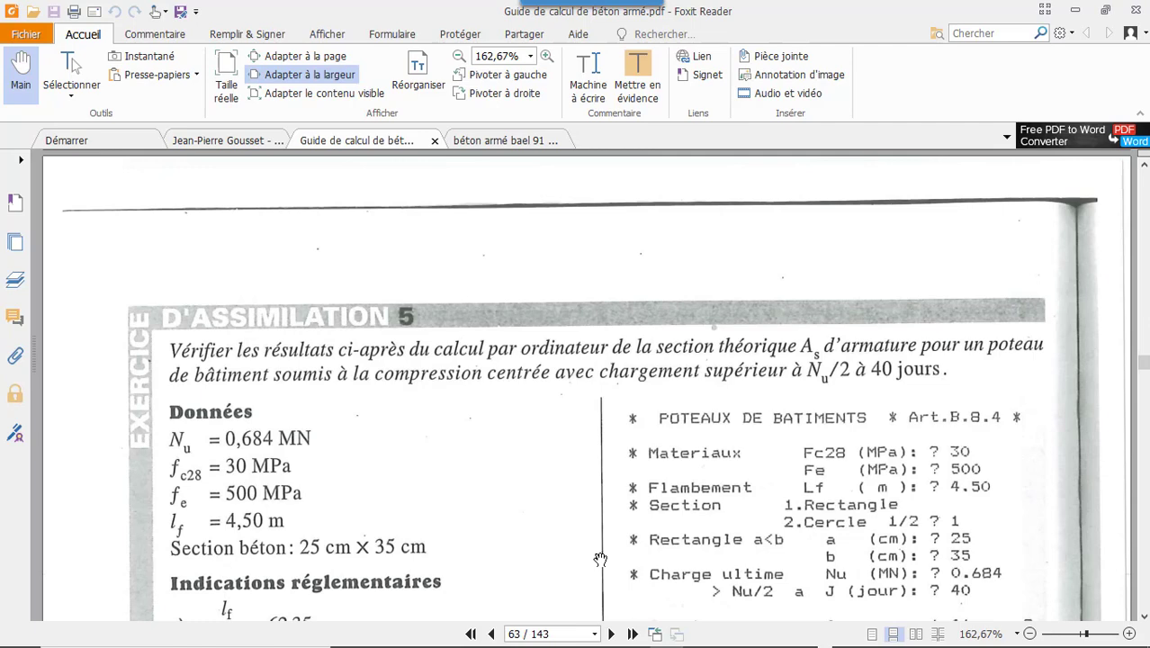
- Go back to page 58 of the guide and examine the Longueur de flambement section with its buckling-length cases
{"action": "key", "text": "Left"}
{"action": "key", "text": "Left"}
{"action": "key", "text": "Left"}
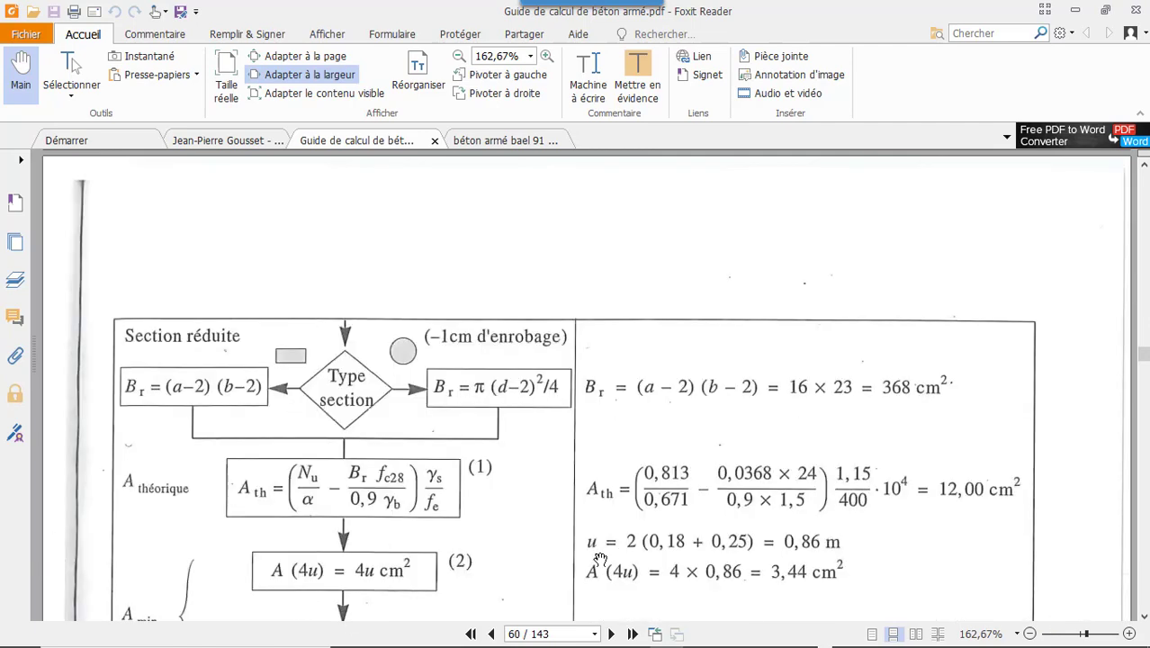
{"action": "key", "text": "Left"}
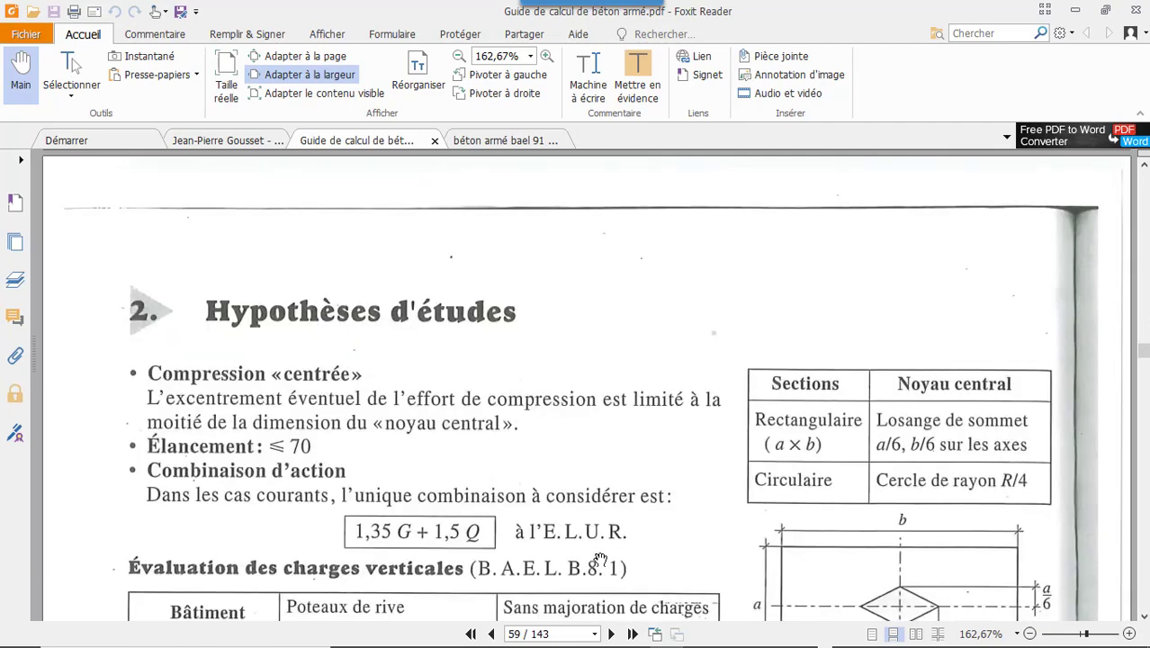
{"action": "key", "text": "Left"}
{"action": "scroll", "coordinate": [598, 553], "scroll_direction": "down", "scroll_amount": 3}
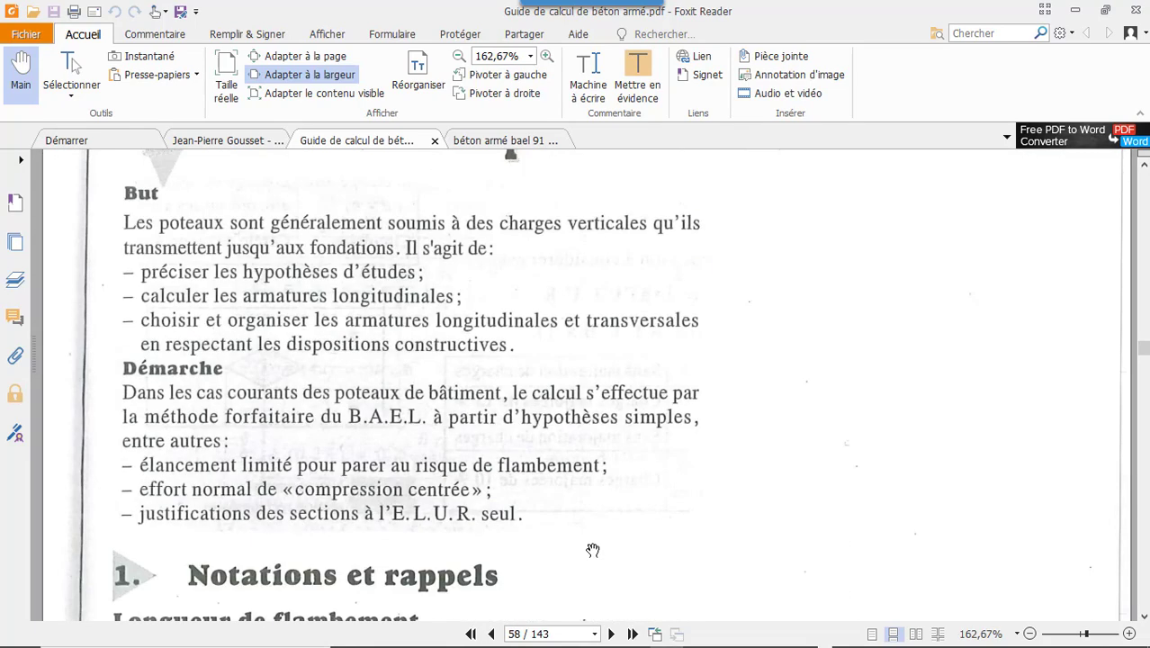
{"action": "scroll", "coordinate": [593, 536], "scroll_direction": "down", "scroll_amount": 4}
{"action": "scroll", "coordinate": [595, 529], "scroll_direction": "down", "scroll_amount": 3}
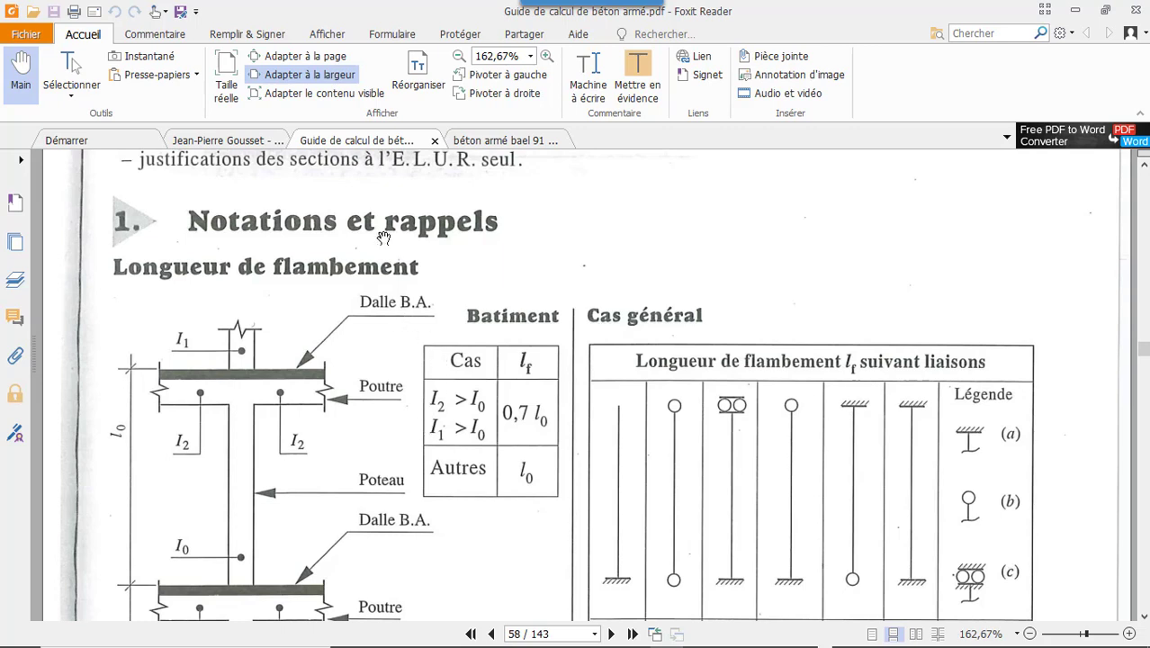
{"action": "scroll", "coordinate": [383, 237], "scroll_direction": "down", "scroll_amount": 1}
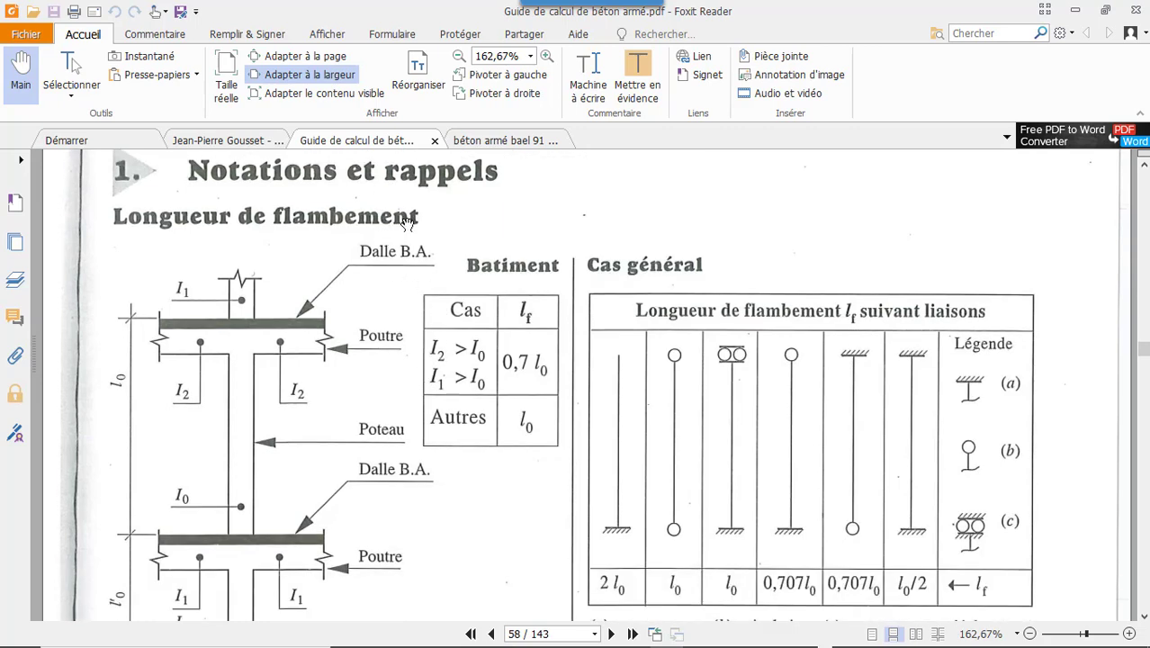
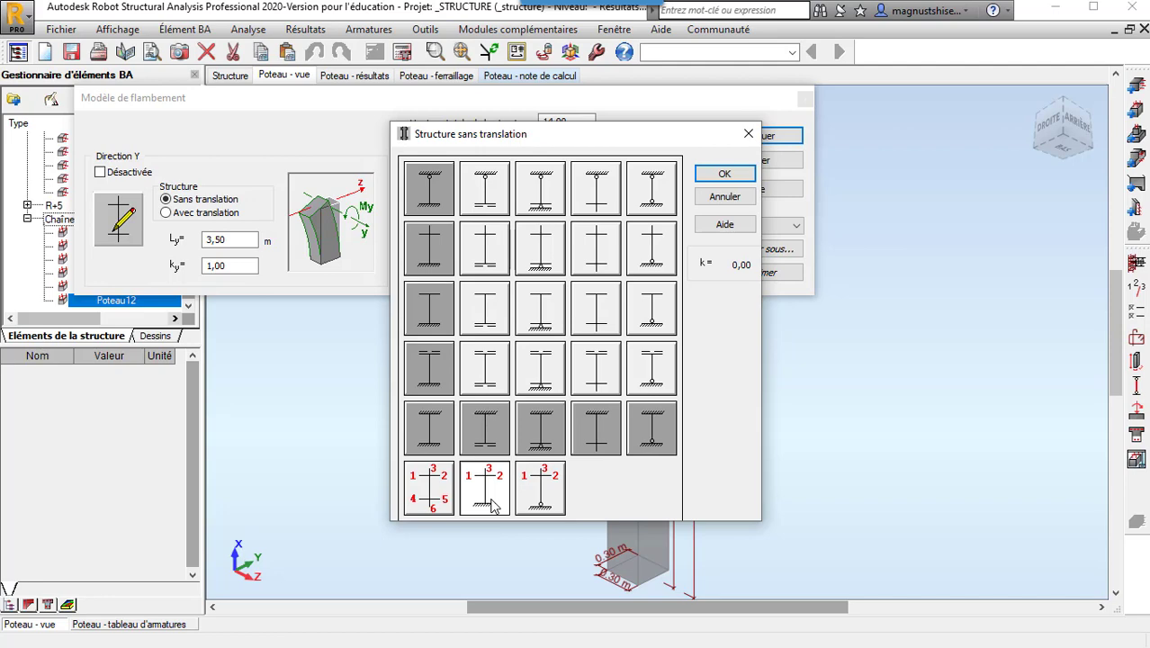
- Apply the non-sway model with bars 1, 2, 3 at the head and a fixed base in direction Y, and locate column 12 in the structure
{"action": "left_click", "coordinate": [723, 175]}
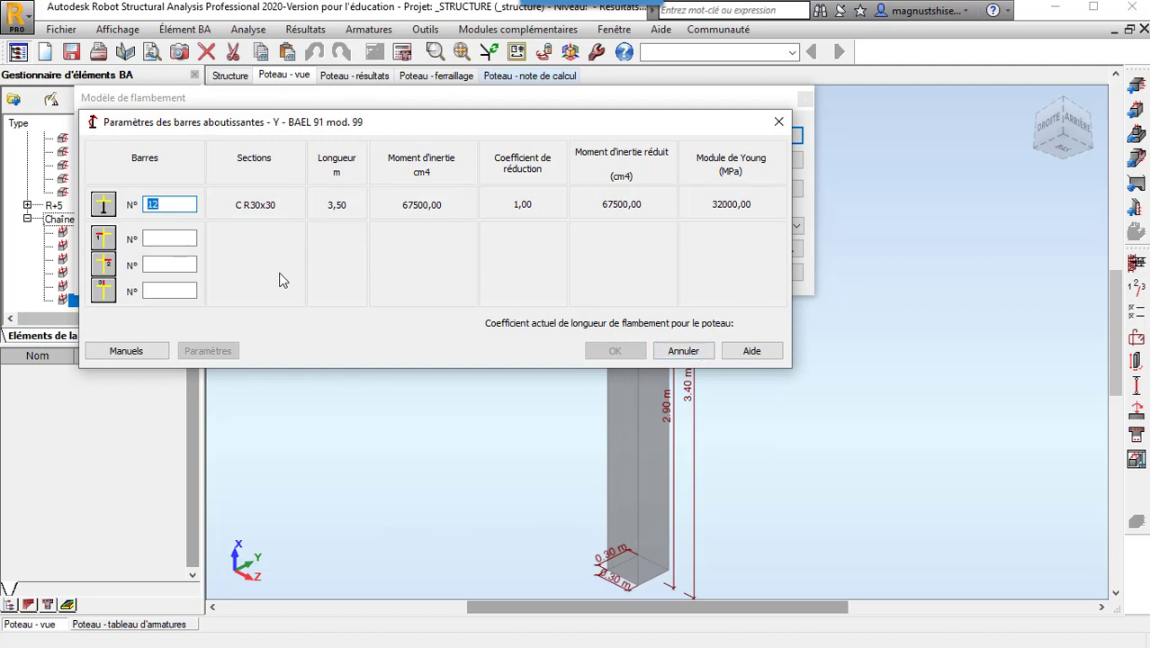
{"action": "left_click", "coordinate": [242, 77]}
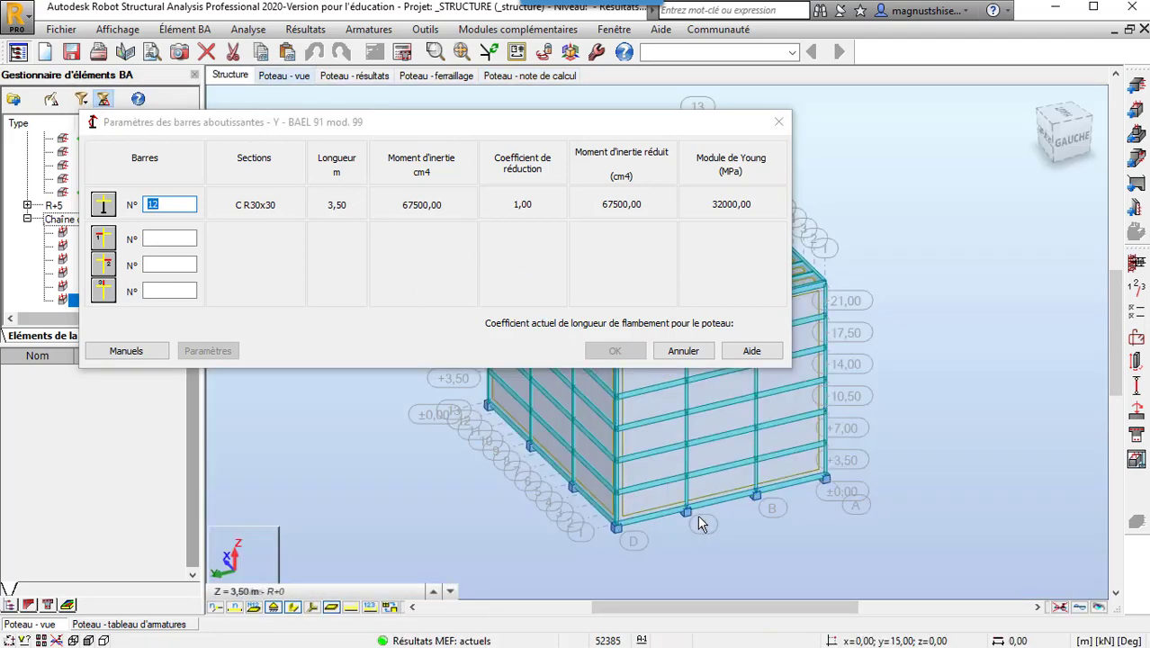
{"action": "scroll", "coordinate": [697, 515], "scroll_direction": "down", "scroll_amount": 5}
{"action": "right_click", "coordinate": [819, 387]}
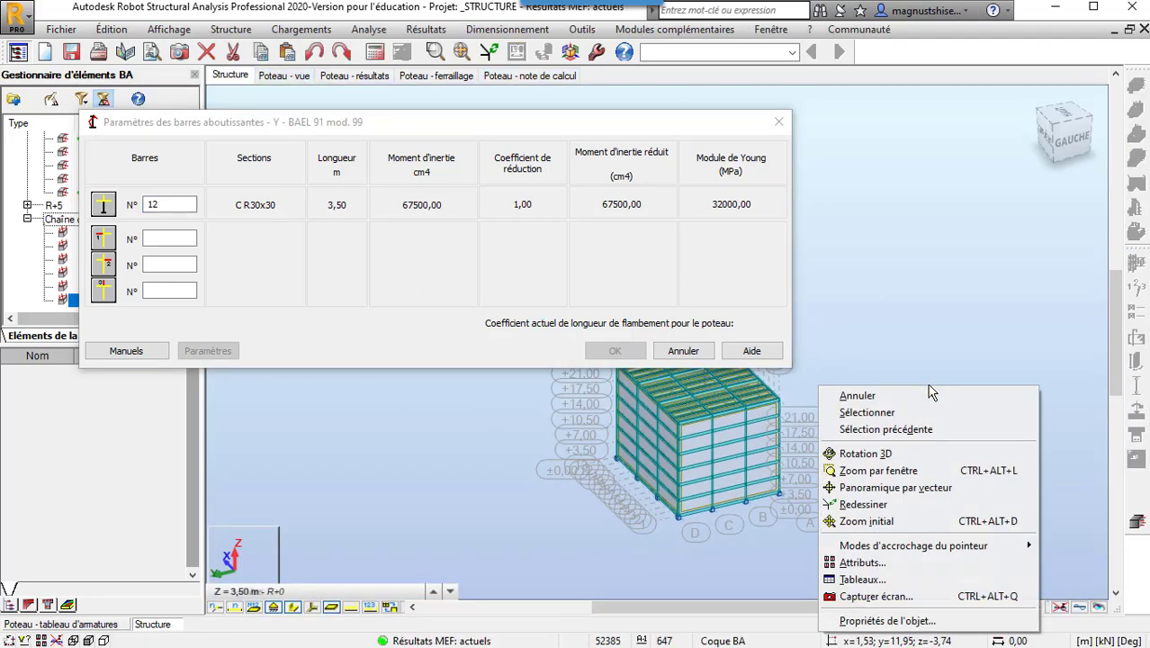
{"action": "left_click", "coordinate": [933, 454]}
{"action": "left_click_drag", "start_coordinate": [936, 457], "coordinate": [768, 449]}
{"action": "scroll", "coordinate": [735, 422], "scroll_direction": "up", "scroll_amount": 2}
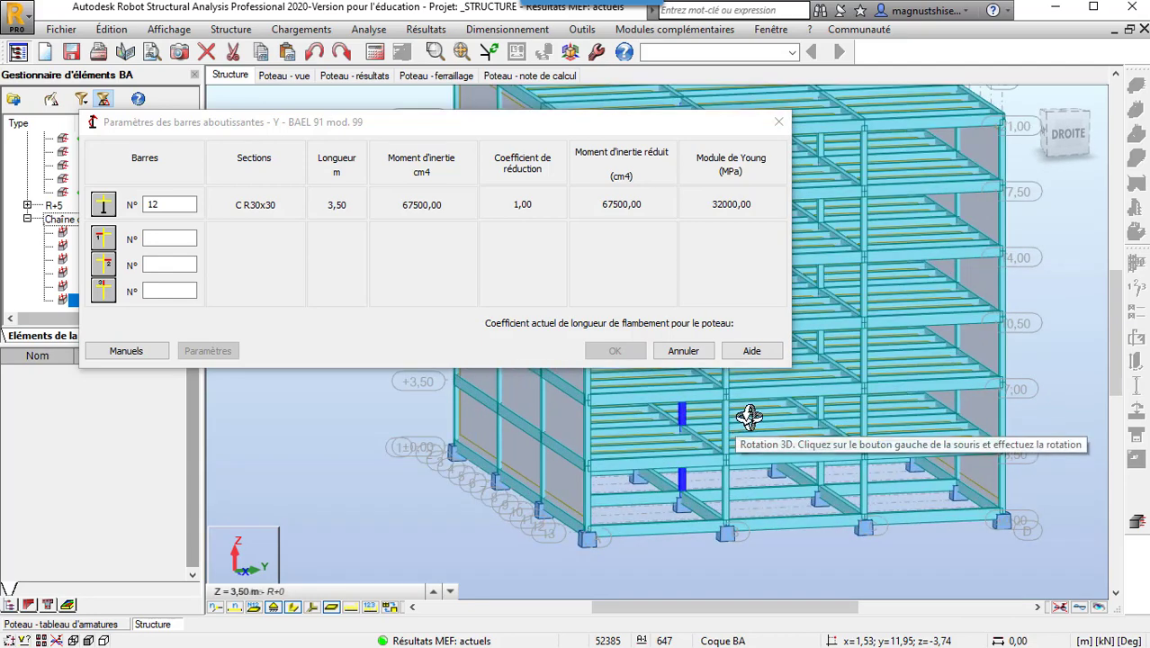
{"action": "scroll", "coordinate": [742, 423], "scroll_direction": "up", "scroll_amount": 1}
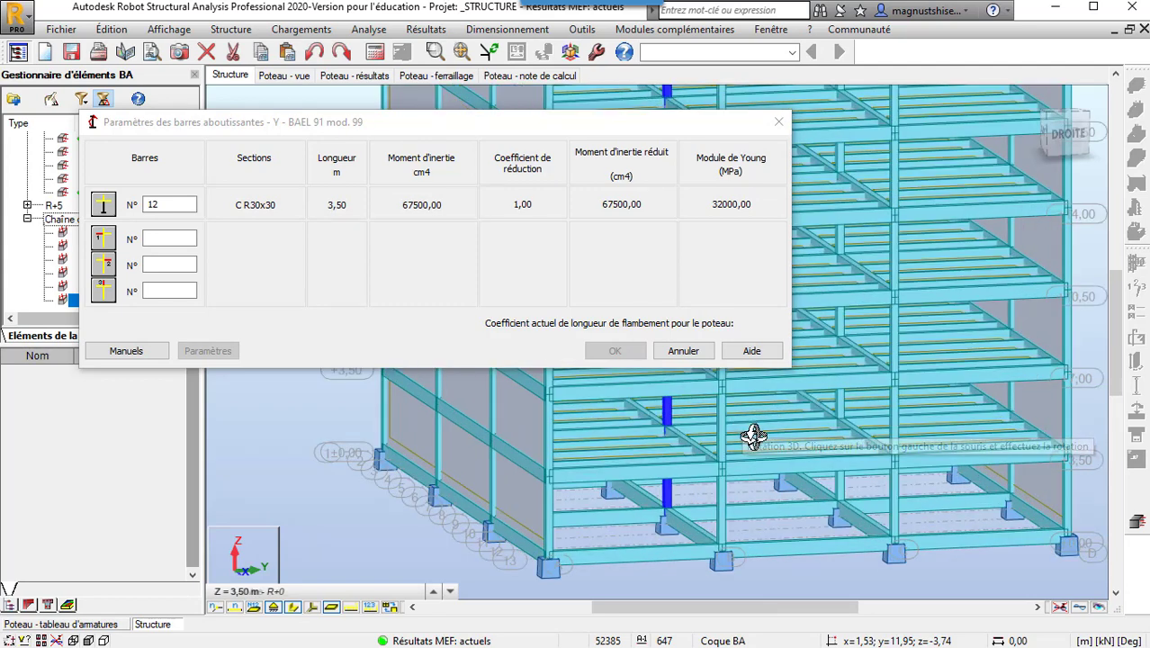
{"action": "scroll", "coordinate": [760, 429], "scroll_direction": "up", "scroll_amount": 1}
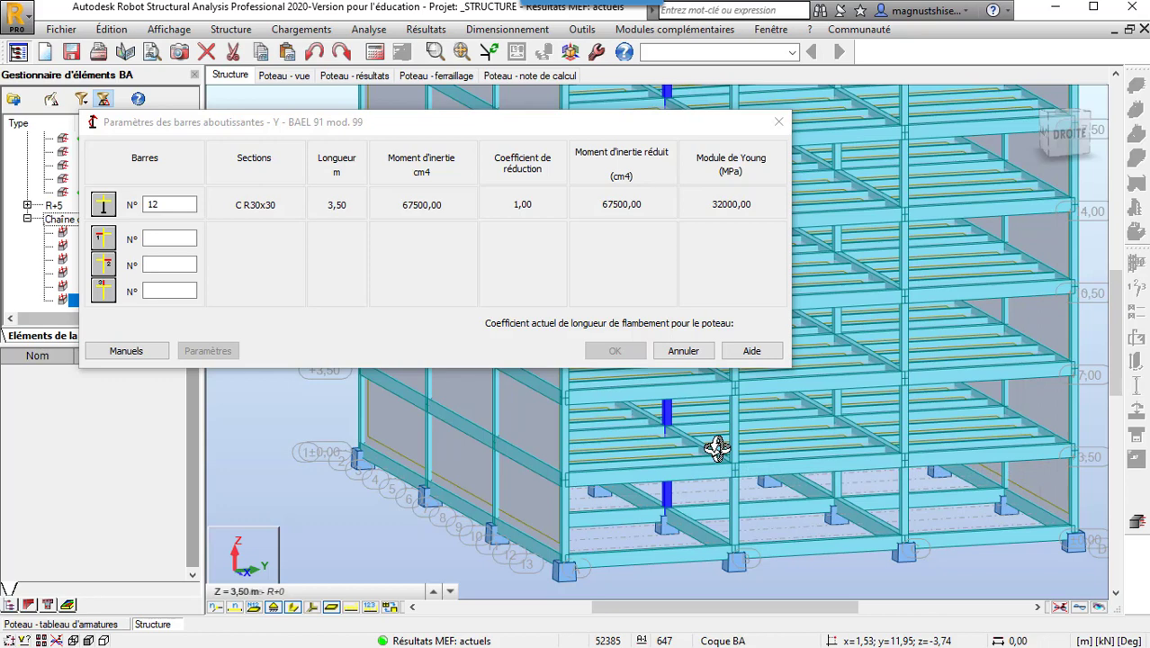
- Display the local axes in the structure model and examine the beams framing into the head of column 12
{"action": "left_click", "coordinate": [312, 608]}
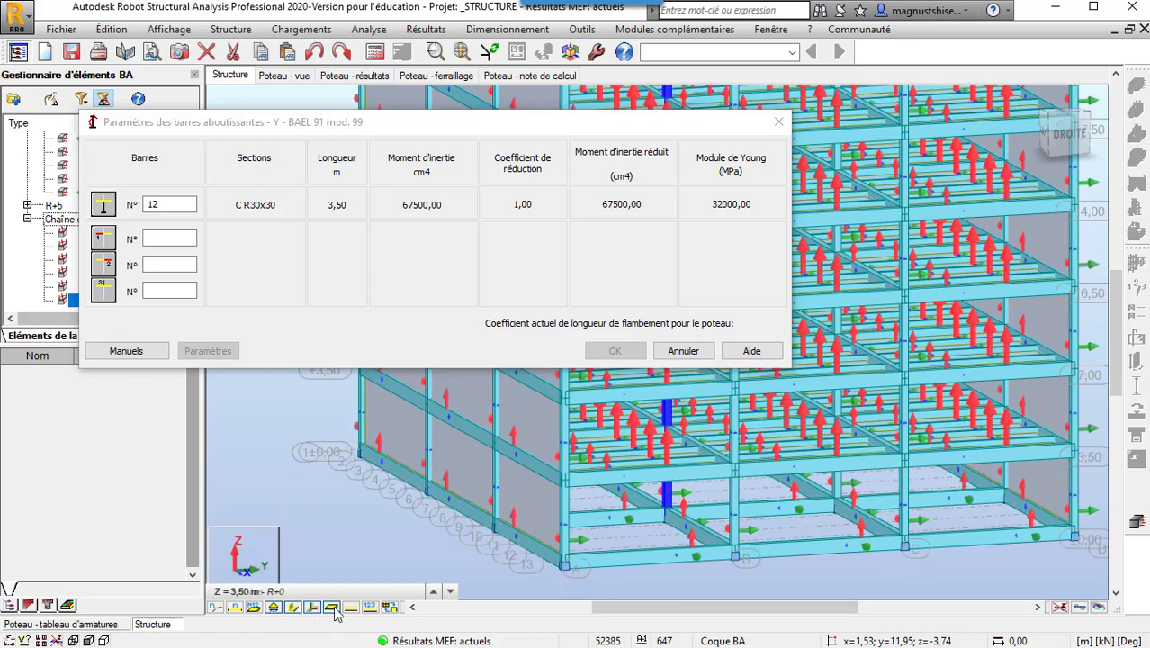
{"action": "left_click_drag", "start_coordinate": [764, 468], "coordinate": [768, 442]}
{"action": "scroll", "coordinate": [766, 442], "scroll_direction": "up", "scroll_amount": 1}
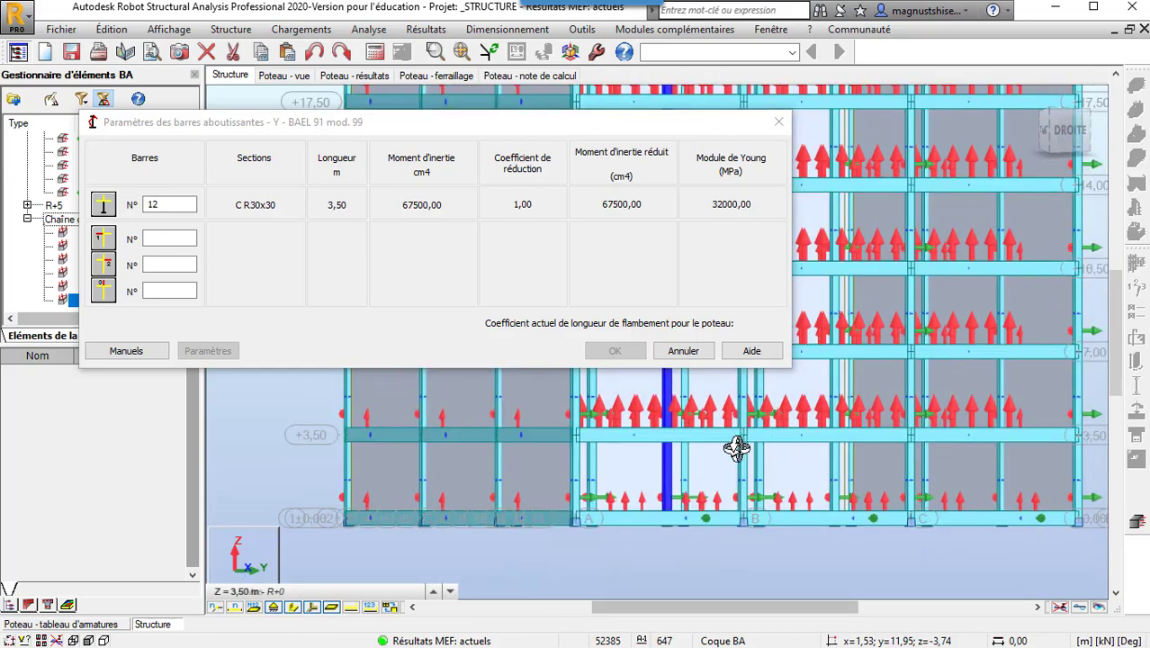
{"action": "scroll", "coordinate": [733, 449], "scroll_direction": "up", "scroll_amount": 1}
{"action": "scroll", "coordinate": [697, 458], "scroll_direction": "up", "scroll_amount": 1}
{"action": "left_click_drag", "start_coordinate": [693, 459], "coordinate": [693, 464]}
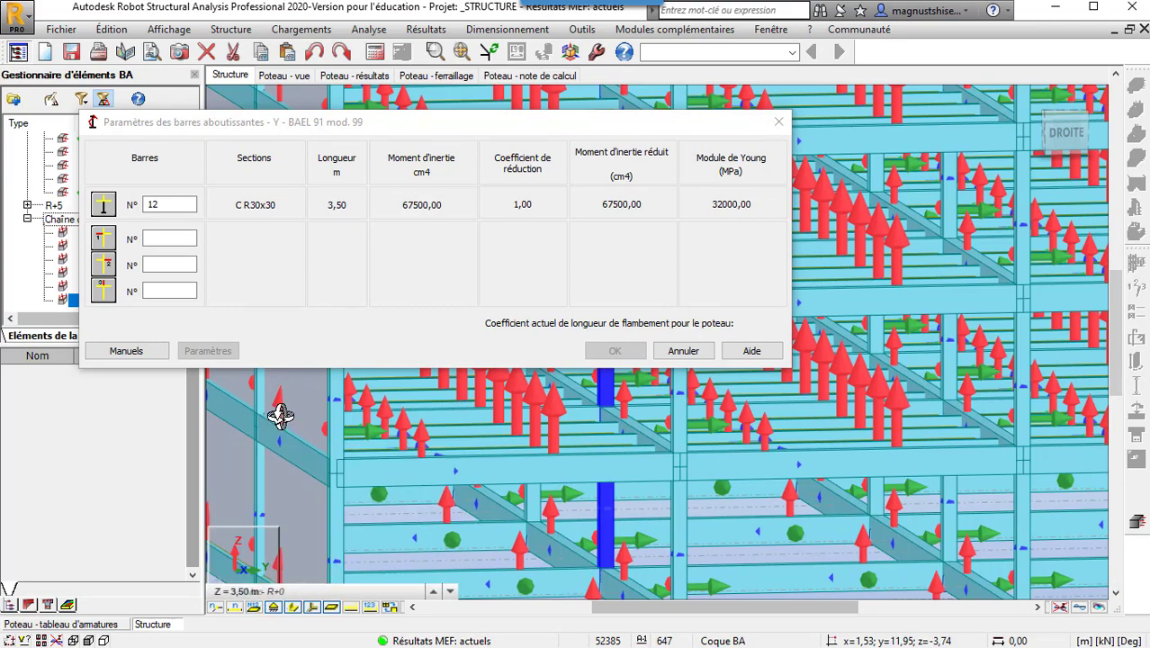
{"action": "left_click_drag", "start_coordinate": [640, 505], "coordinate": [598, 547]}
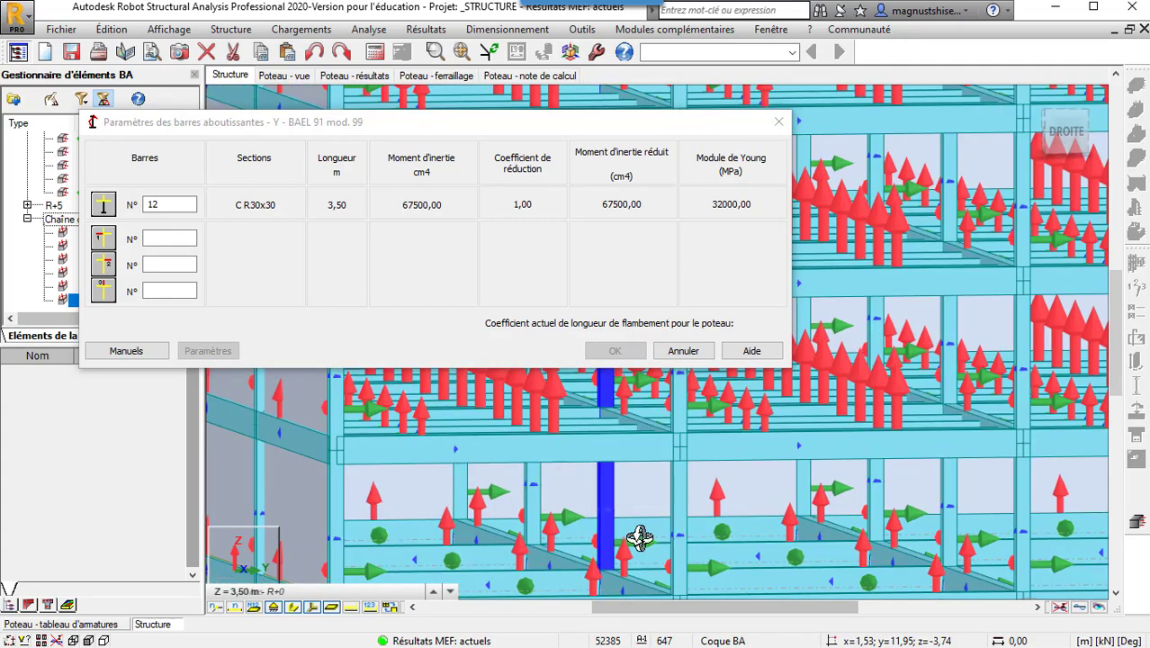
{"action": "left_click_drag", "start_coordinate": [671, 491], "coordinate": [669, 517]}
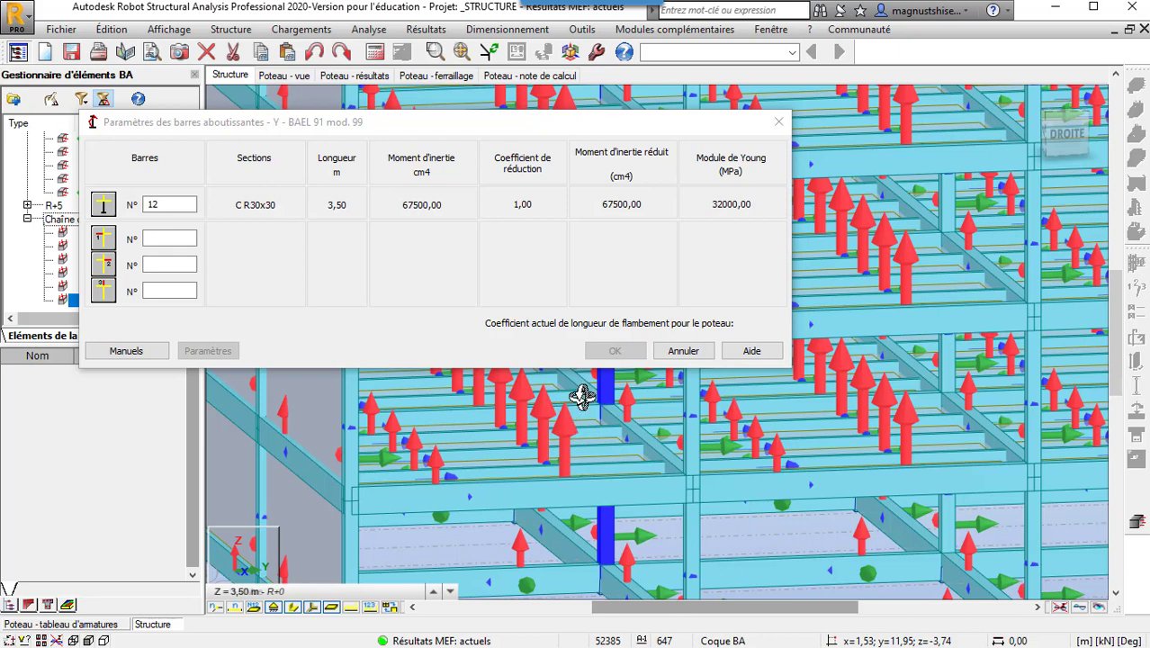
- Try to pick beam 50 directly in the model as the first adjoining bar for direction Y
{"action": "left_click", "coordinate": [150, 238]}
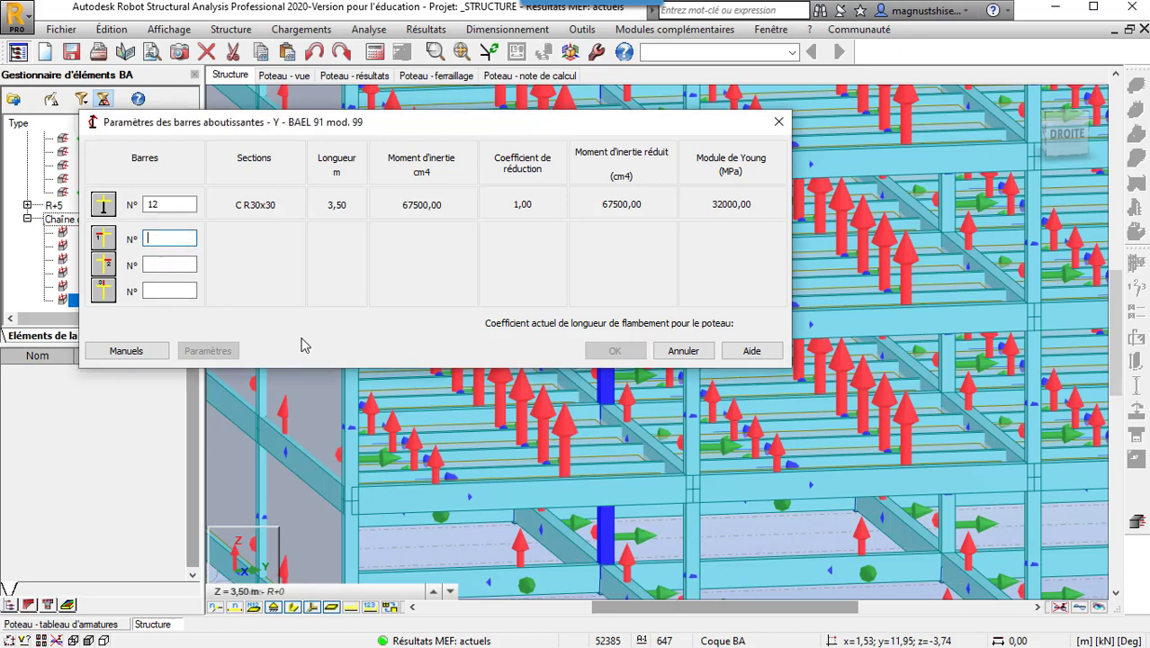
{"action": "left_click", "coordinate": [584, 395]}
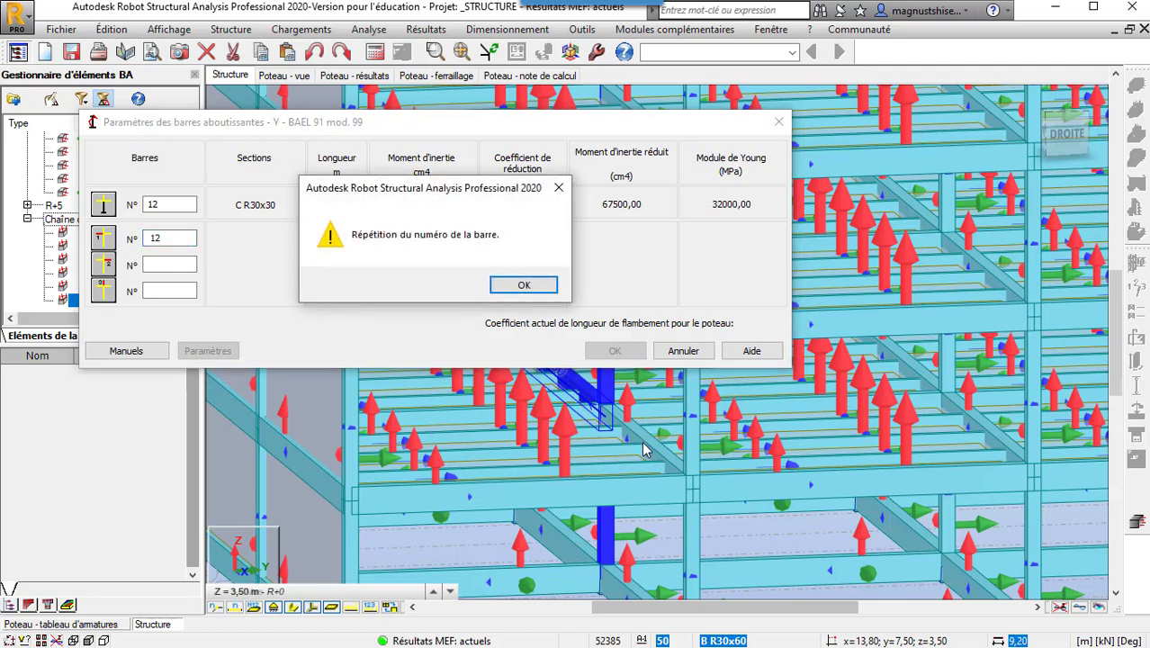
{"action": "left_click", "coordinate": [557, 187]}
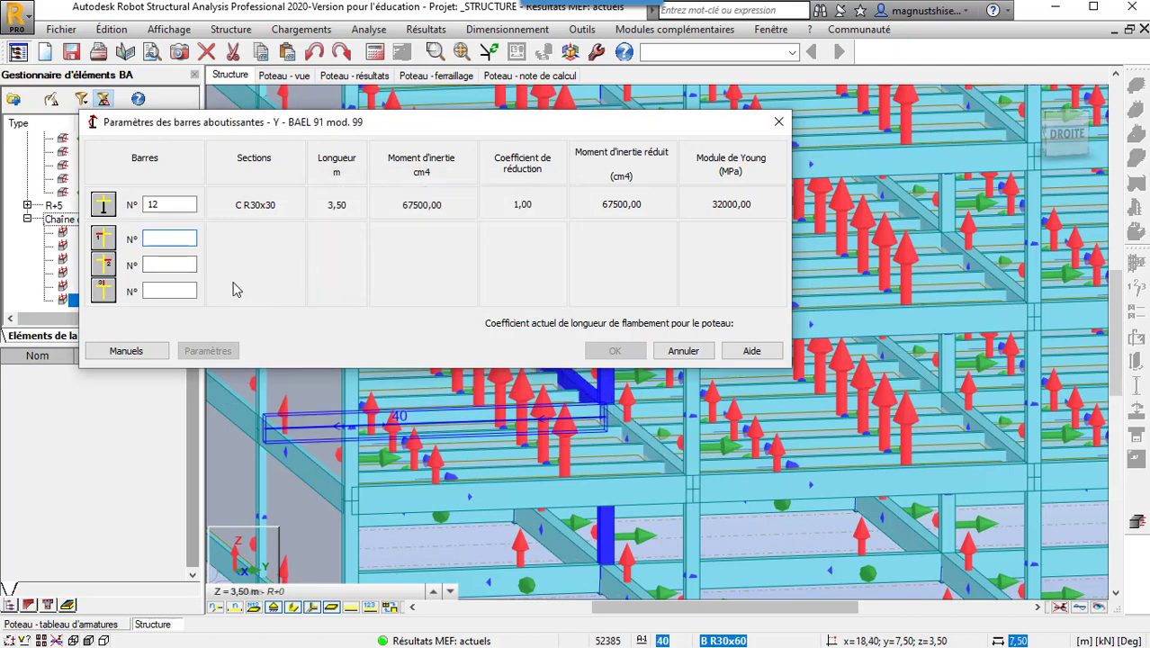
{"action": "left_click", "coordinate": [584, 396]}
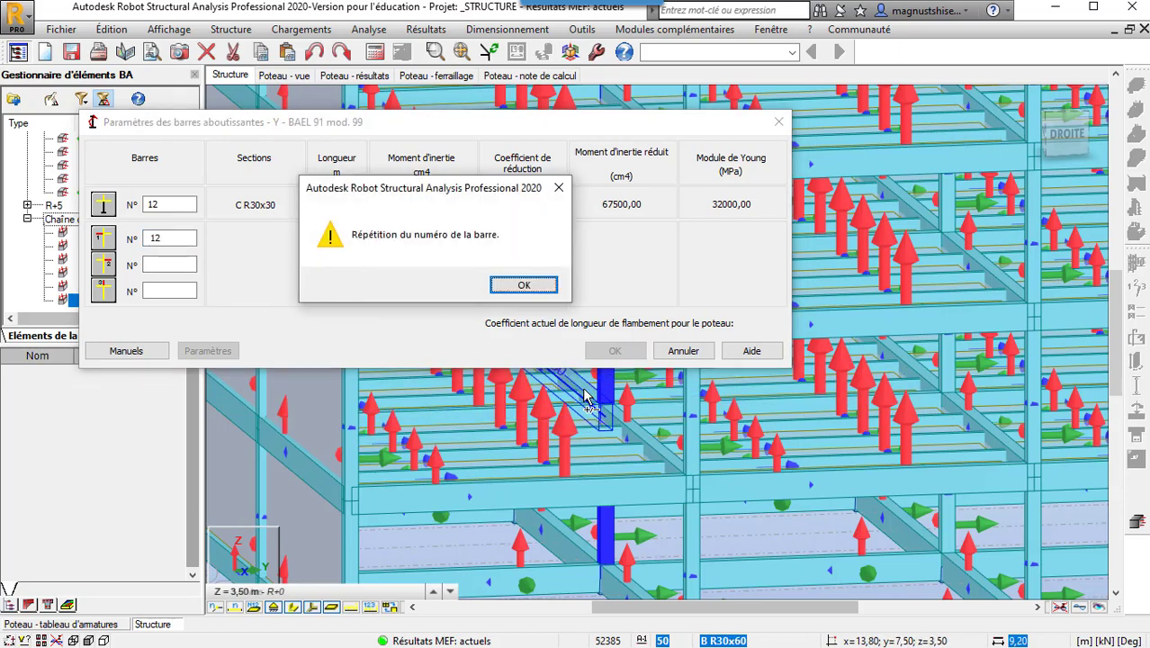
{"action": "left_click", "coordinate": [521, 285]}
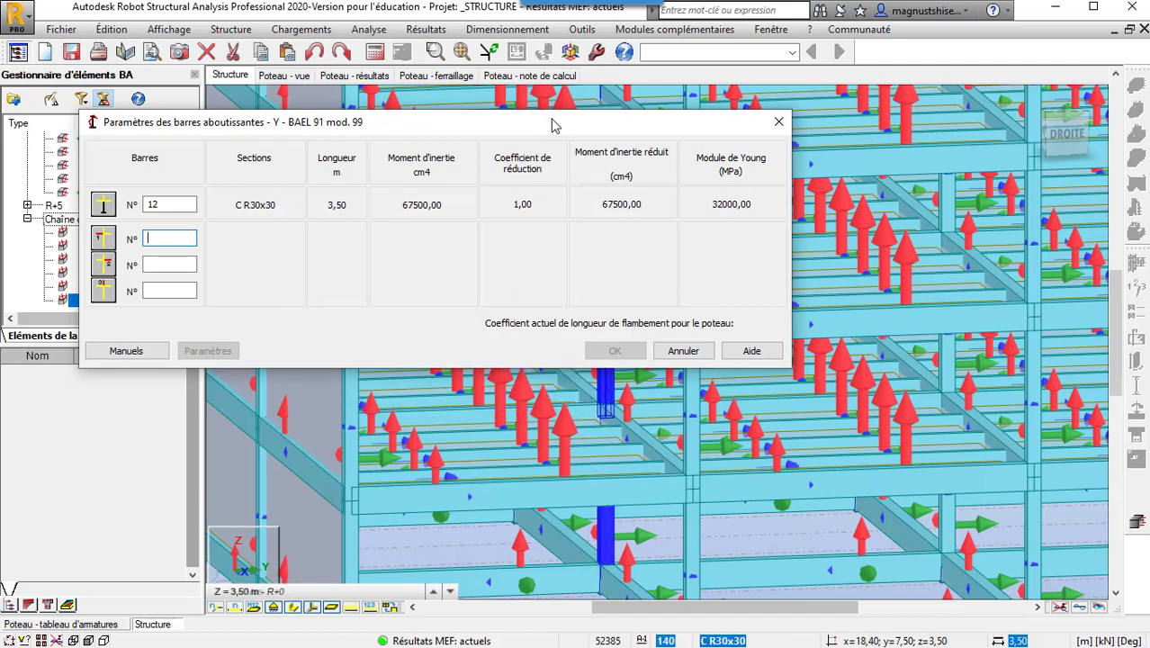
{"action": "left_click_drag", "start_coordinate": [553, 125], "coordinate": [615, 43]}
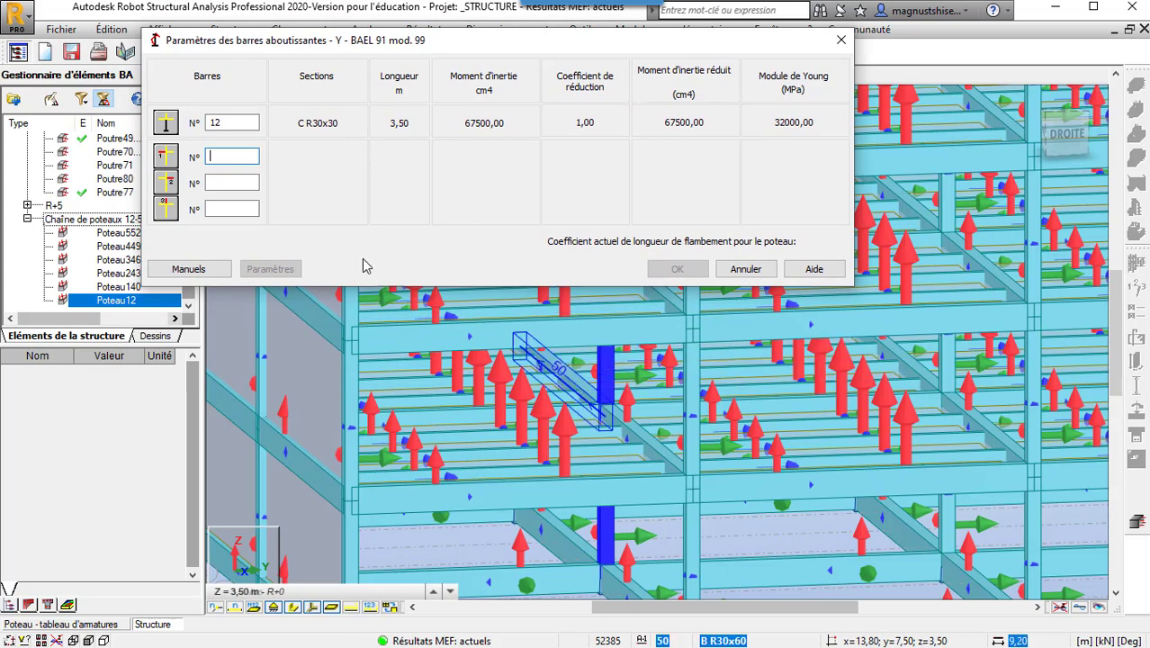
{"action": "left_click", "coordinate": [580, 389]}
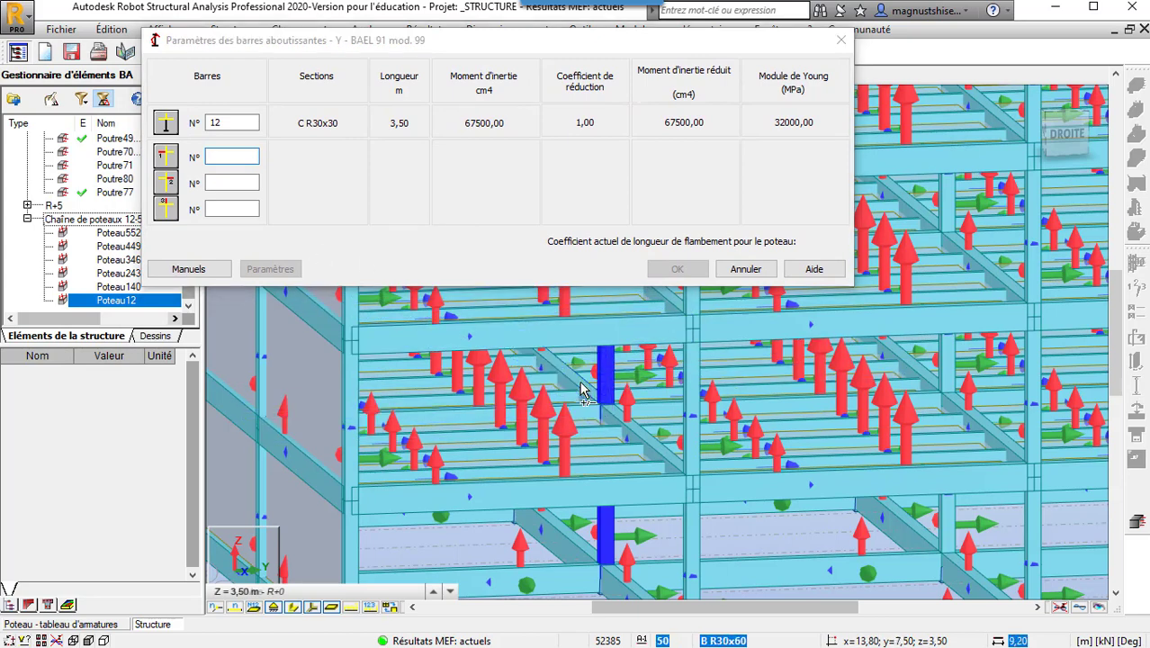
{"action": "left_click", "coordinate": [580, 388]}
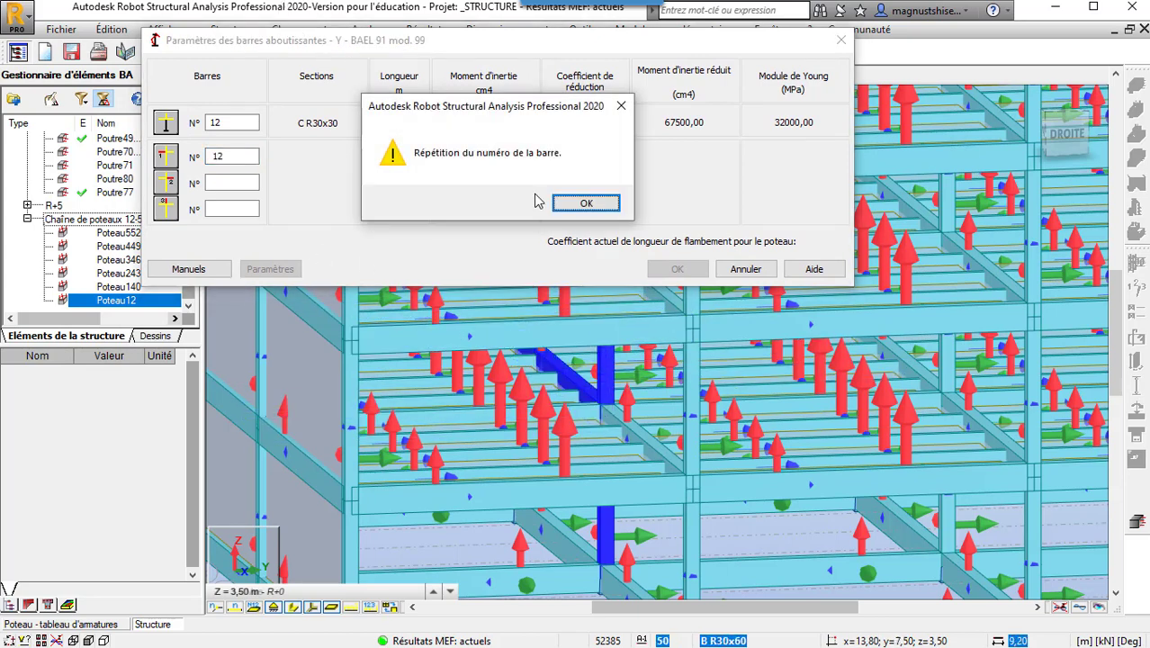
{"action": "left_click", "coordinate": [585, 202]}
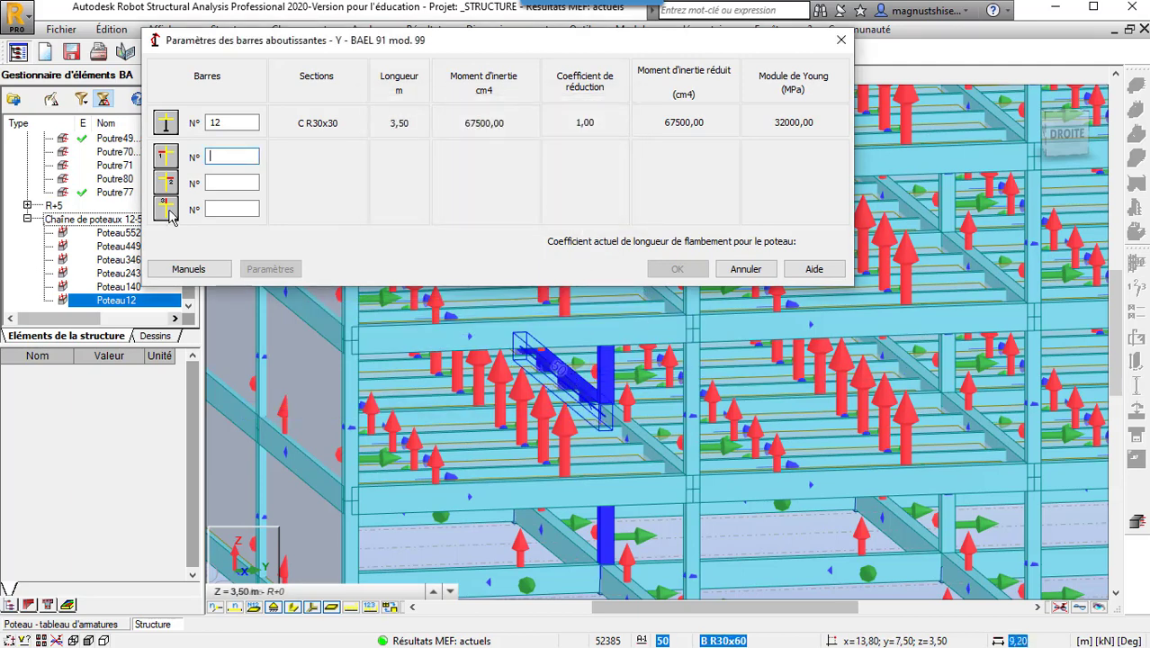
- Assign beams 50 and 51 and upper column 140 as the adjoining bars for direction Y and accept them
{"action": "type", "text": "59"}
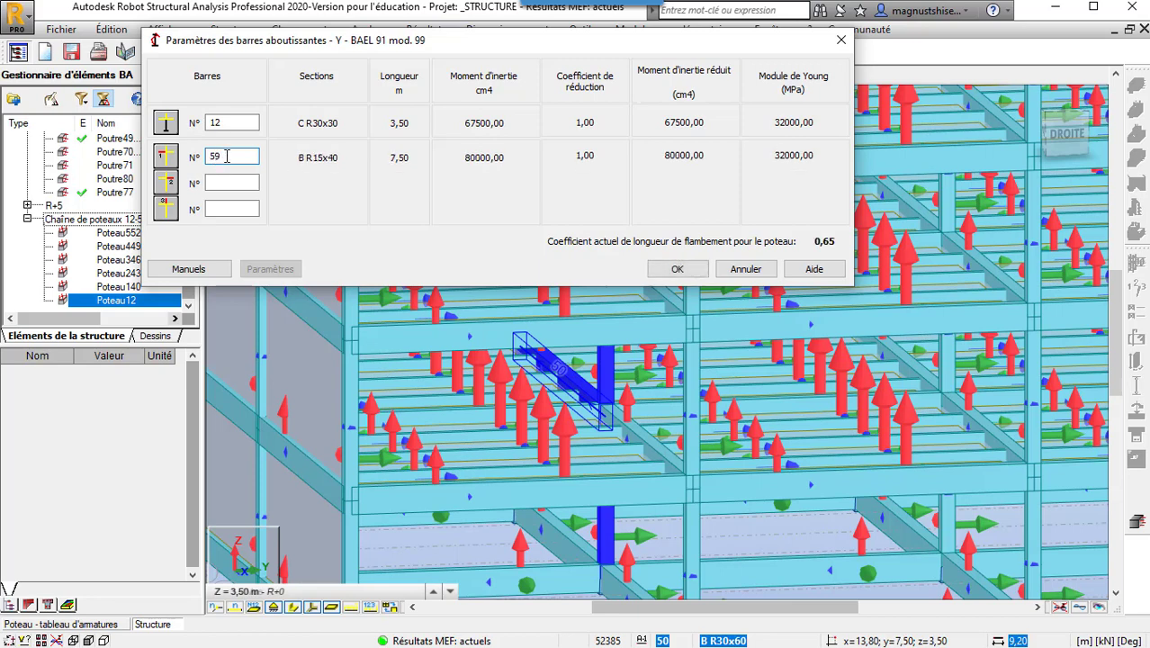
{"action": "type", "text": "0"}
{"action": "left_click", "coordinate": [235, 183]}
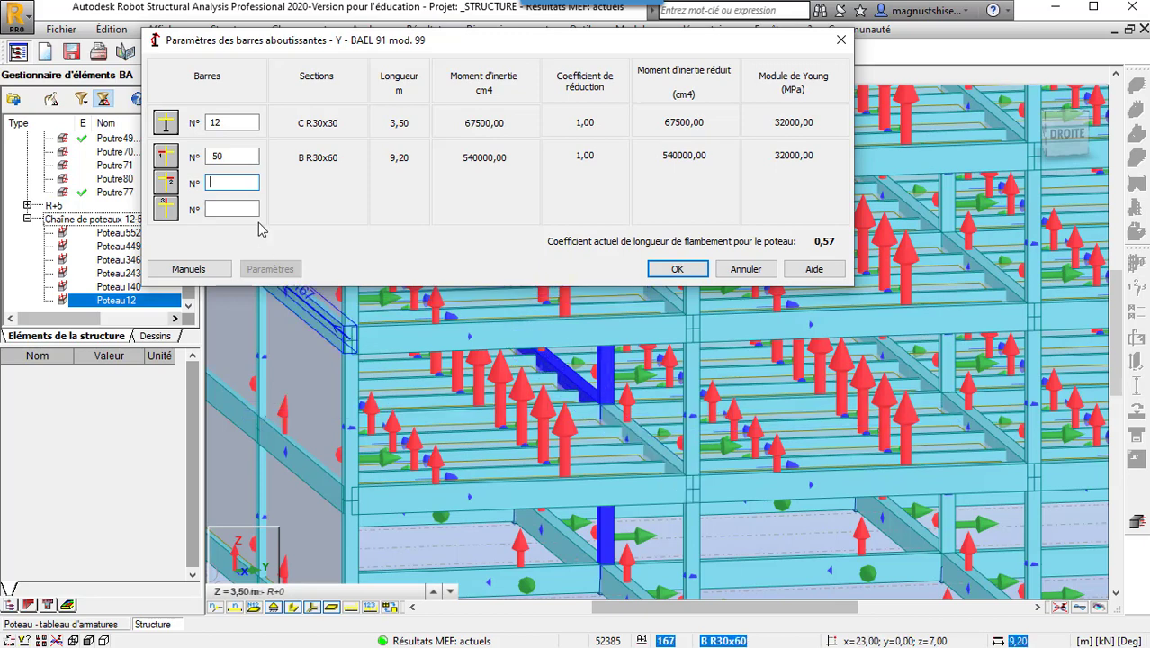
{"action": "type", "text": "51"}
{"action": "left_click", "coordinate": [233, 208]}
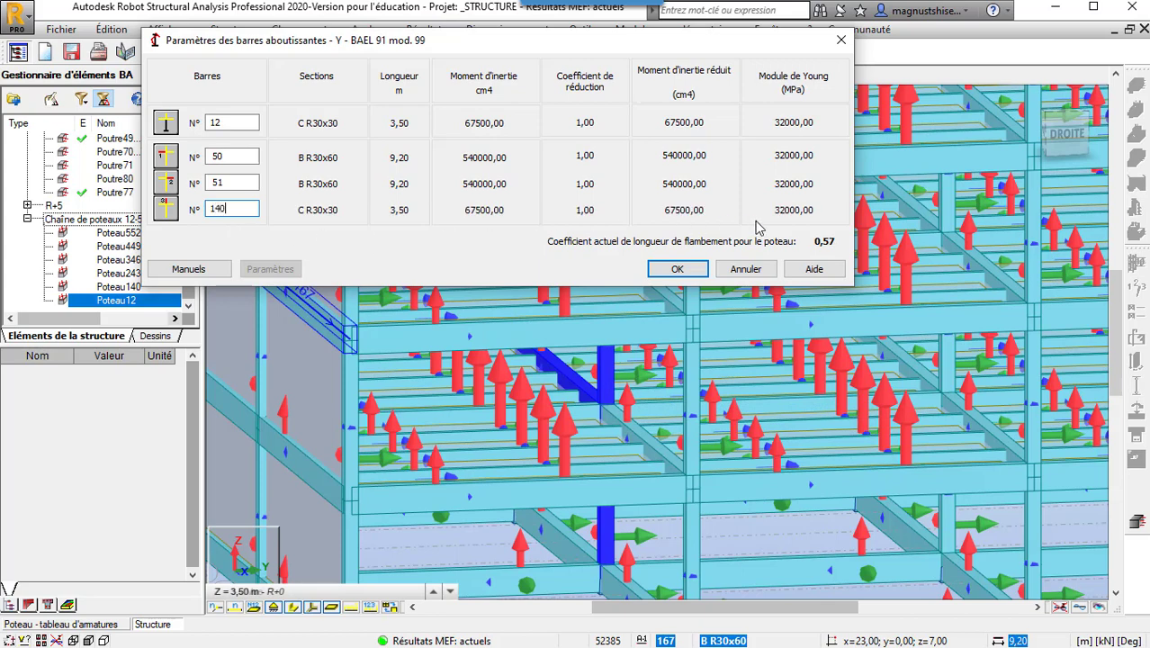
{"action": "left_click", "coordinate": [677, 270]}
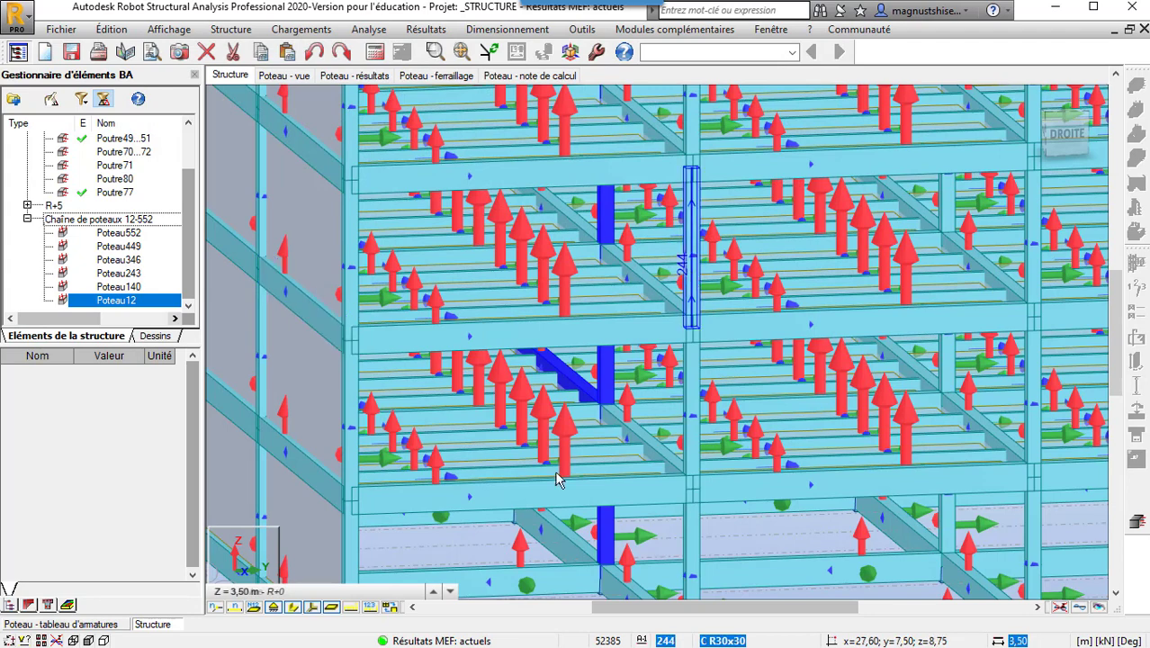
- Apply the non-sway model with bars 1, 2, 3 at the head and a fixed base to Poteau12 in direction Z
{"action": "scroll", "coordinate": [540, 455], "scroll_direction": "down", "scroll_amount": 2}
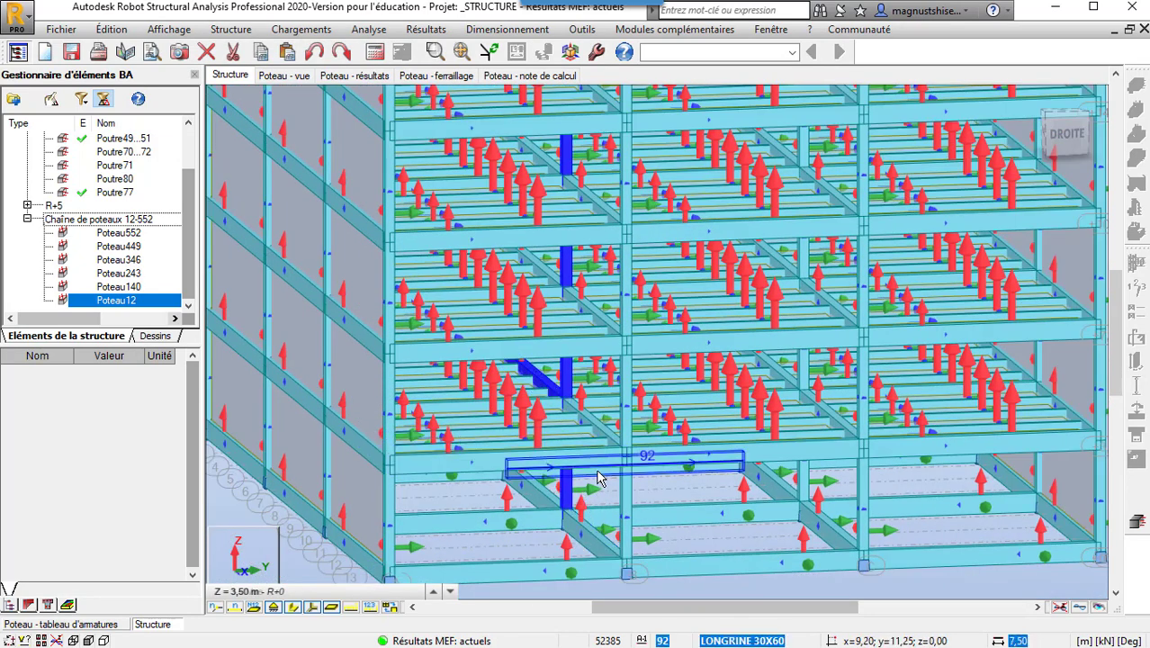
{"action": "left_click", "coordinate": [297, 75]}
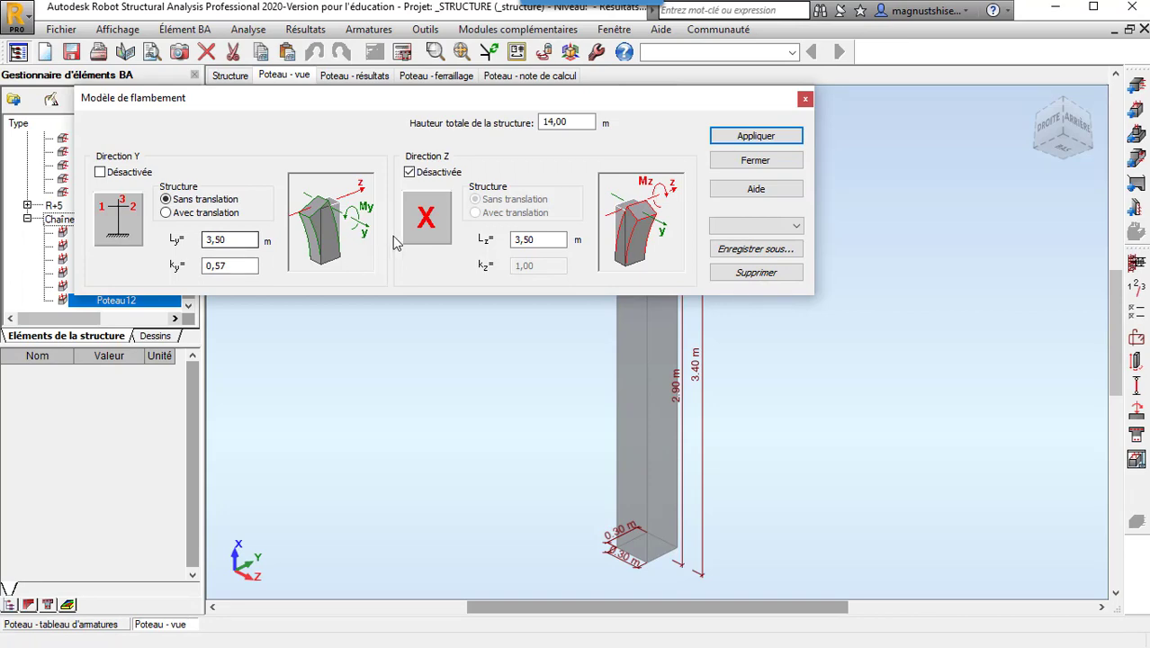
{"action": "left_click", "coordinate": [428, 226]}
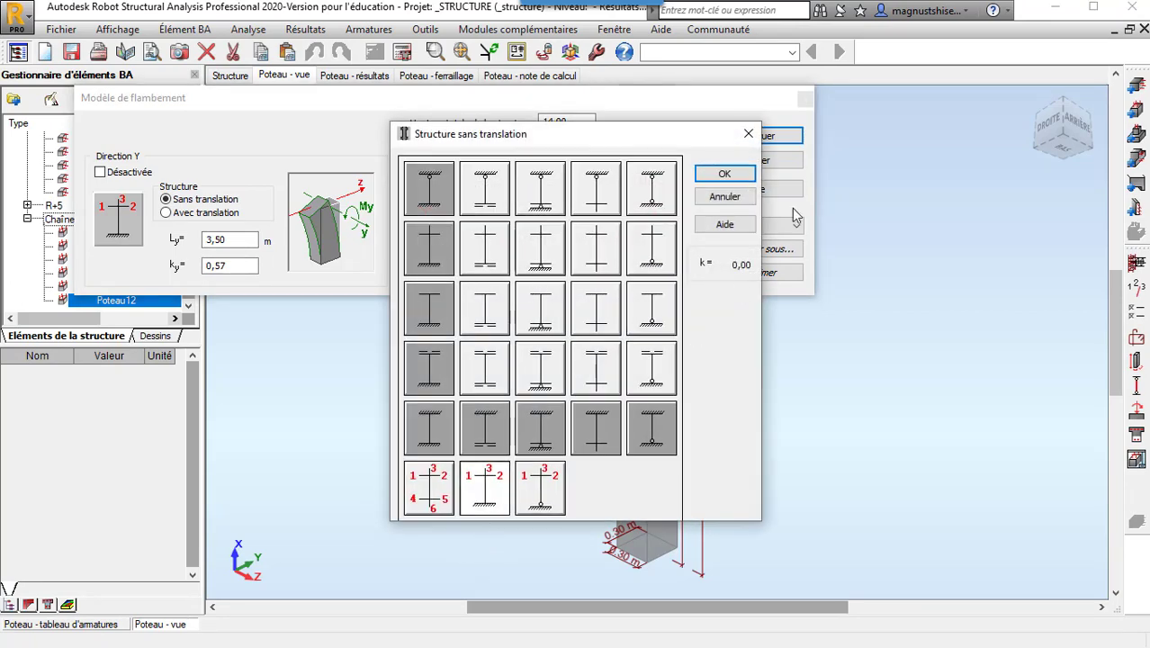
{"action": "left_click", "coordinate": [725, 178]}
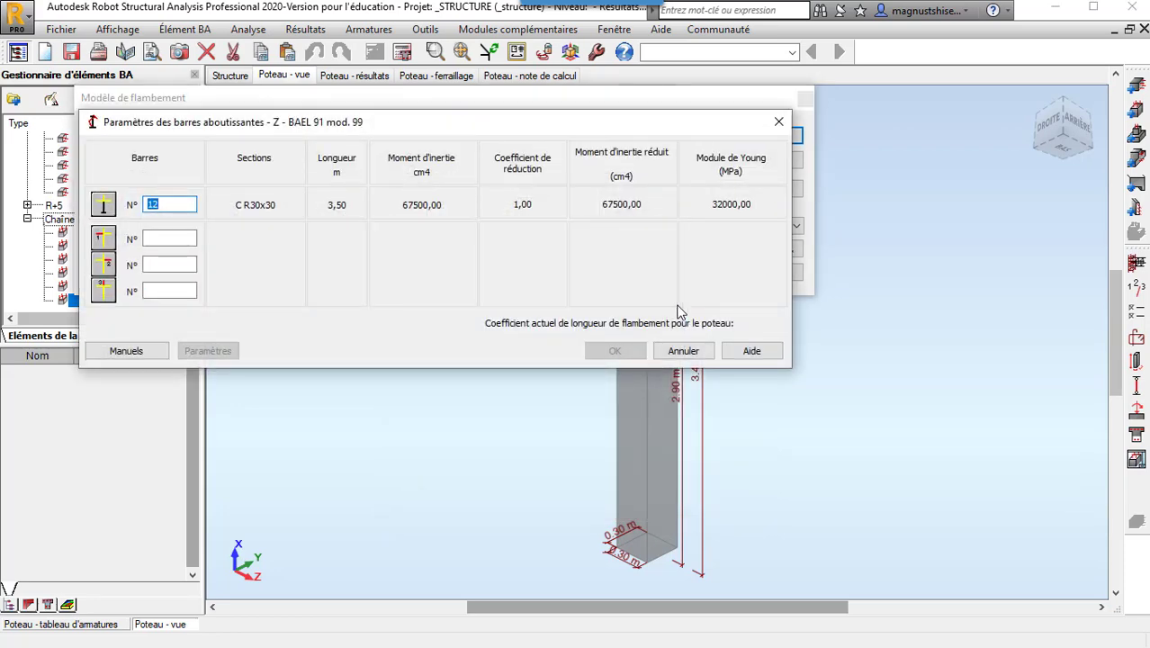
- Assign beams 40 and 41, which frame into the head of column 12, as adjoining bars 1 and 2 for direction Z
{"action": "left_click", "coordinate": [232, 76]}
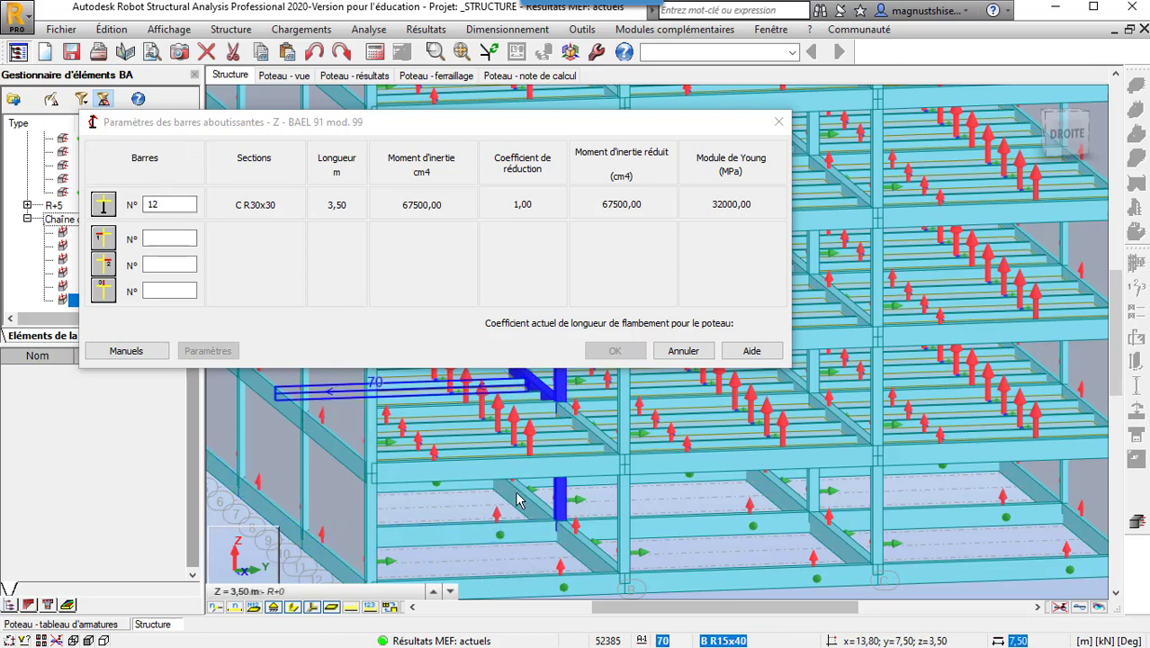
{"action": "scroll", "coordinate": [555, 454], "scroll_direction": "up", "scroll_amount": 2}
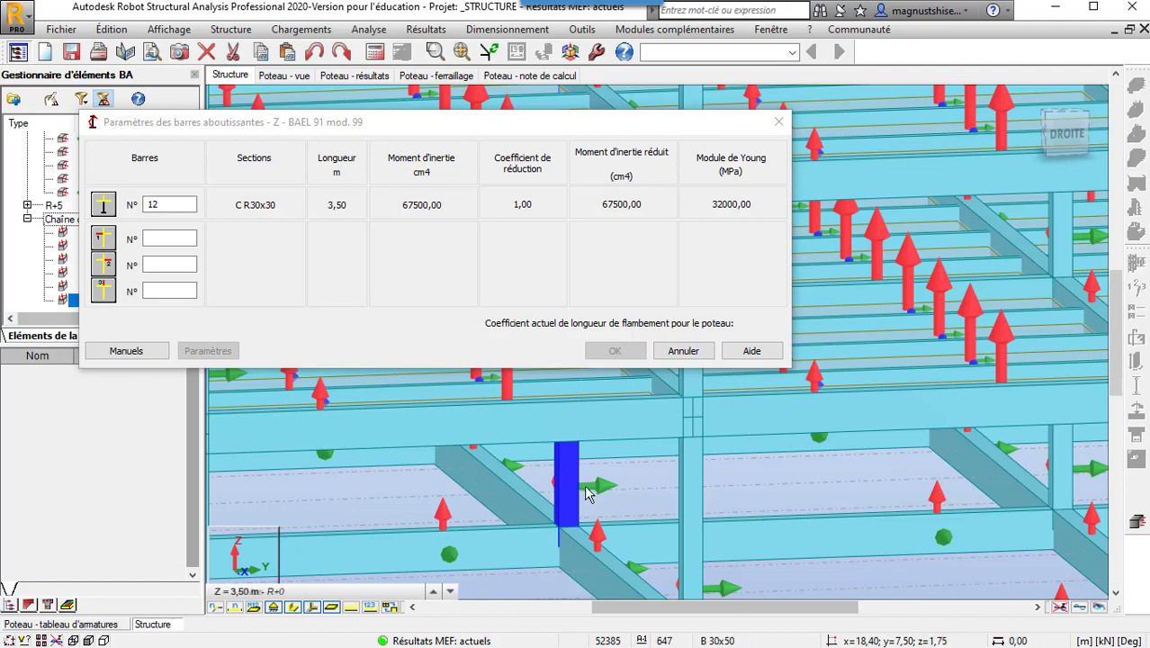
{"action": "scroll", "coordinate": [594, 509], "scroll_direction": "down", "scroll_amount": 2}
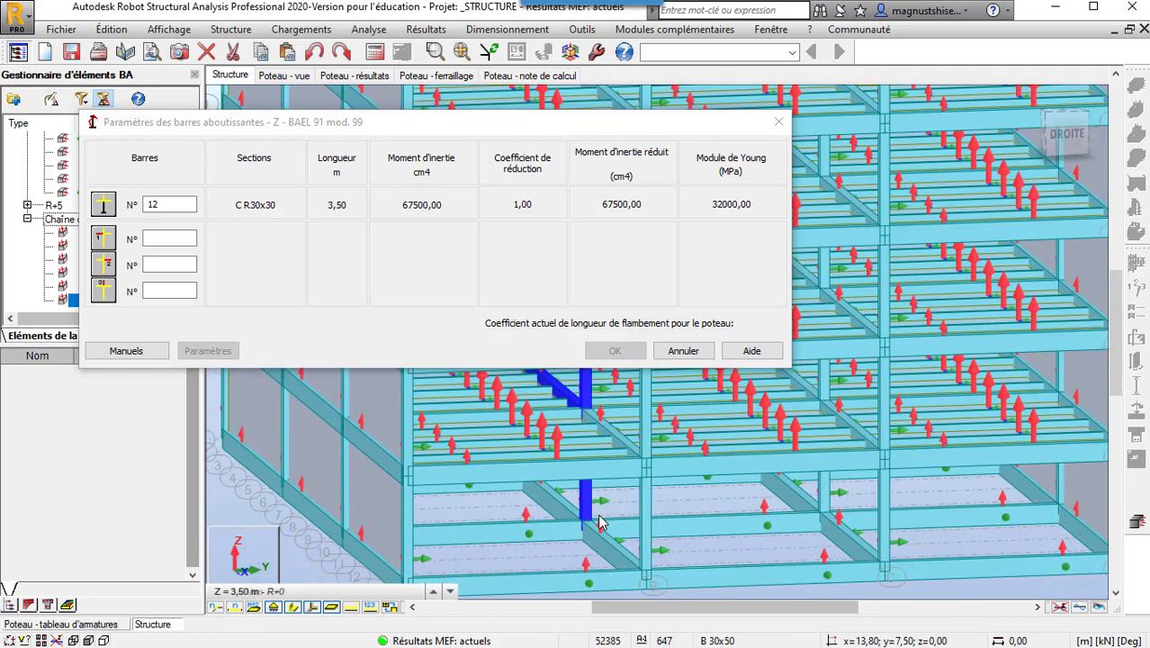
{"action": "scroll", "coordinate": [600, 521], "scroll_direction": "up", "scroll_amount": 2}
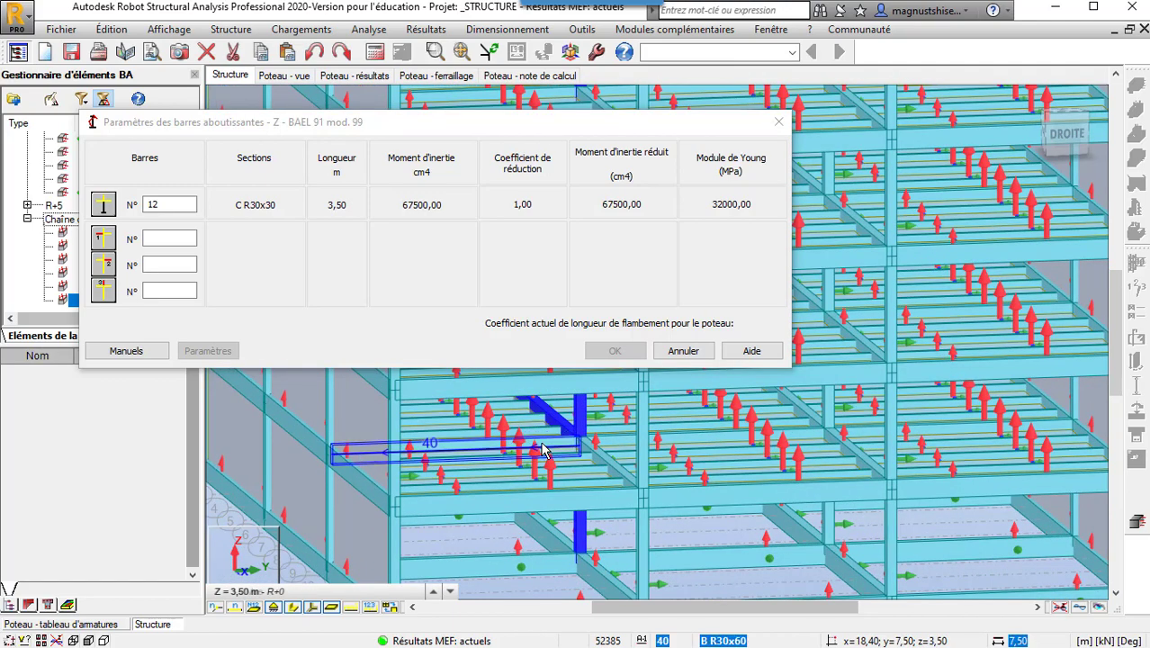
{"action": "scroll", "coordinate": [542, 450], "scroll_direction": "up", "scroll_amount": 2}
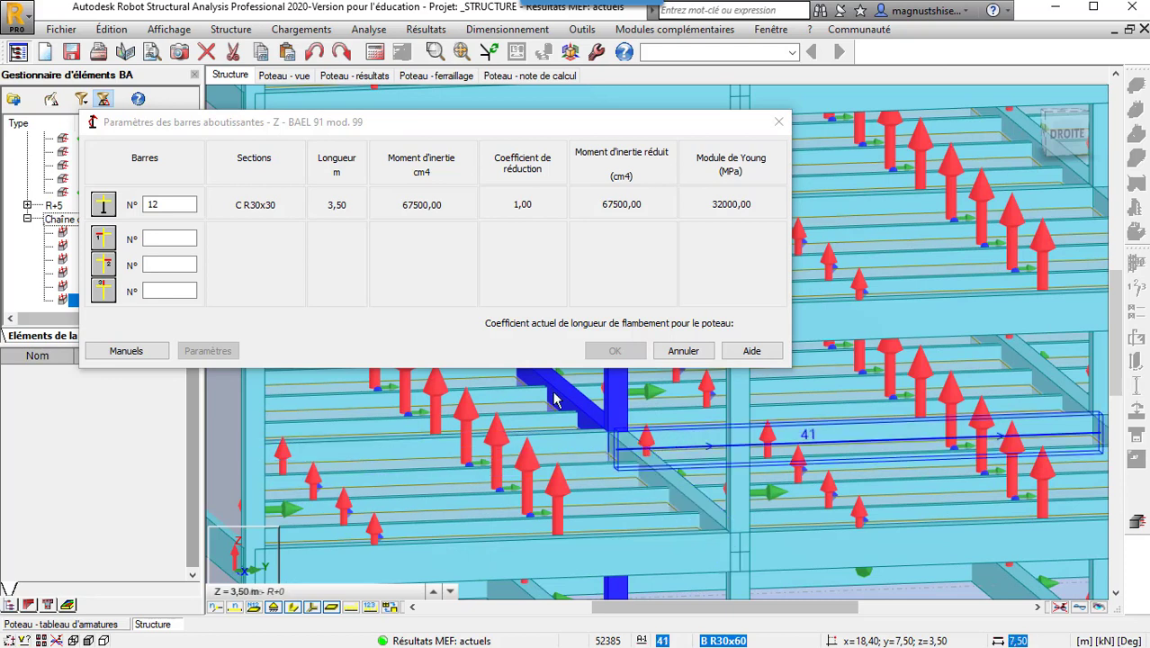
{"action": "left_click", "coordinate": [184, 243]}
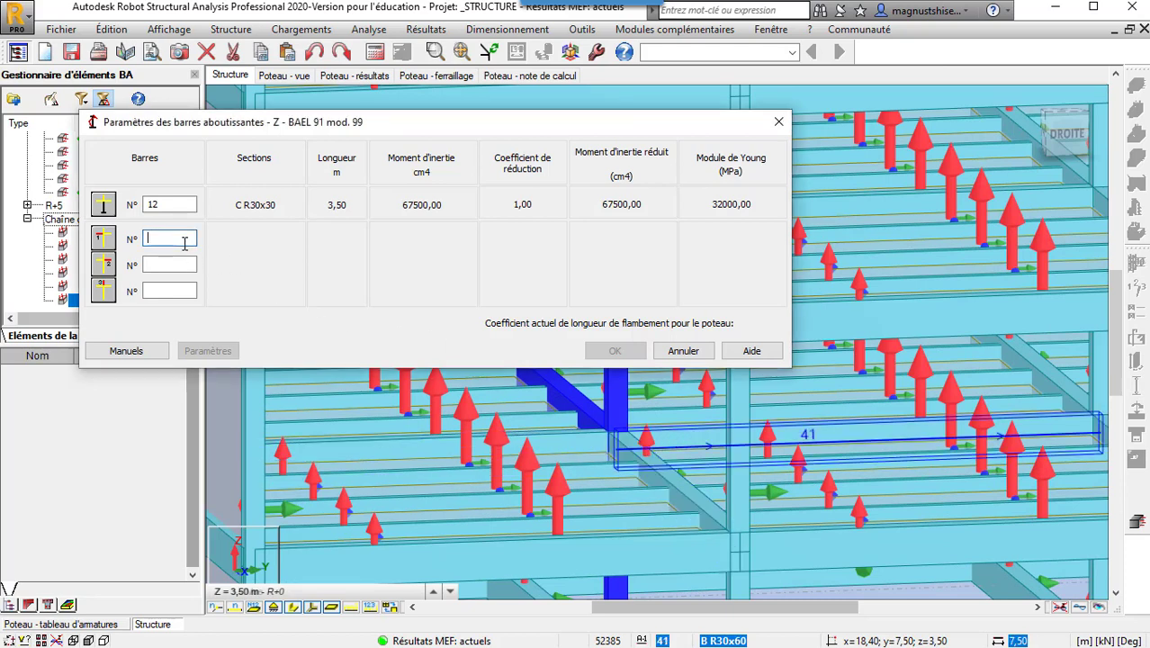
{"action": "type", "text": "40"}
{"action": "left_click", "coordinate": [183, 262]}
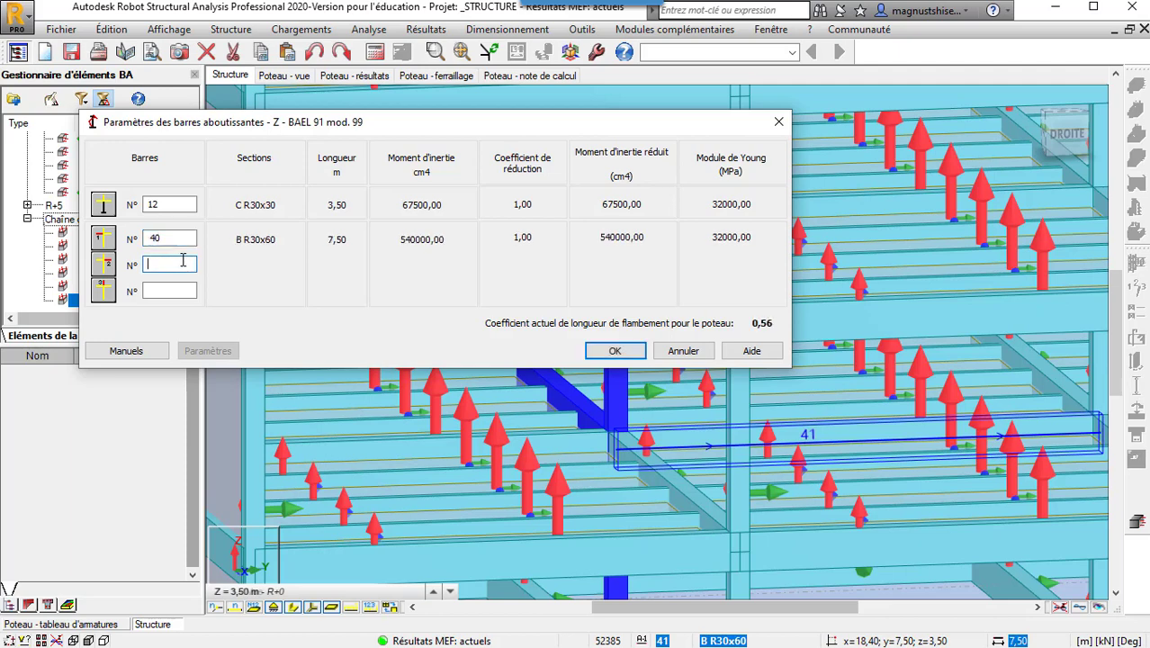
{"action": "type", "text": "41"}
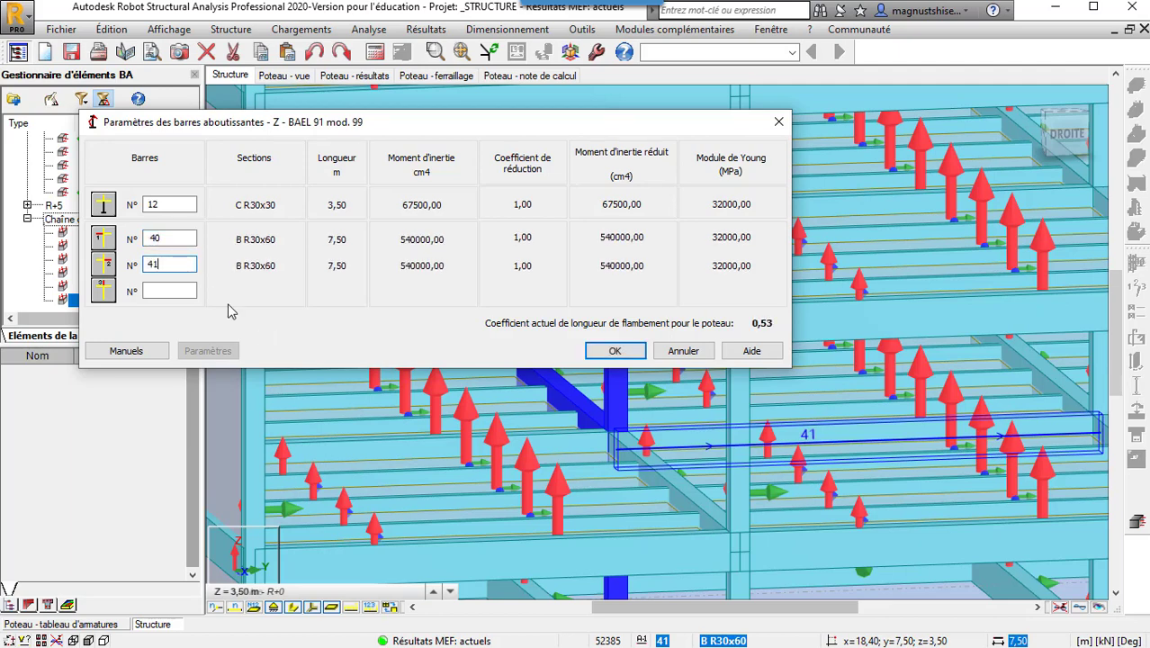
- Set column 140 as the upper adjoining bar for direction Z and accept the adjoining bar parameters
{"action": "left_click", "coordinate": [158, 289]}
{"action": "scroll", "coordinate": [555, 416], "scroll_direction": "down", "scroll_amount": 1}
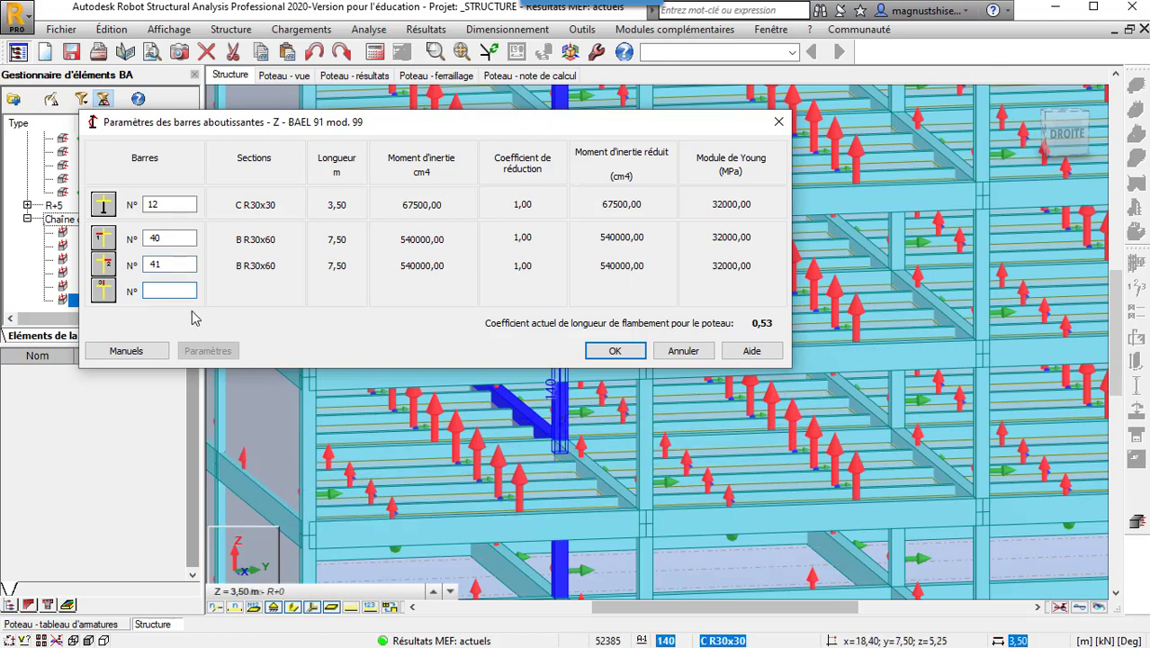
{"action": "type", "text": "140"}
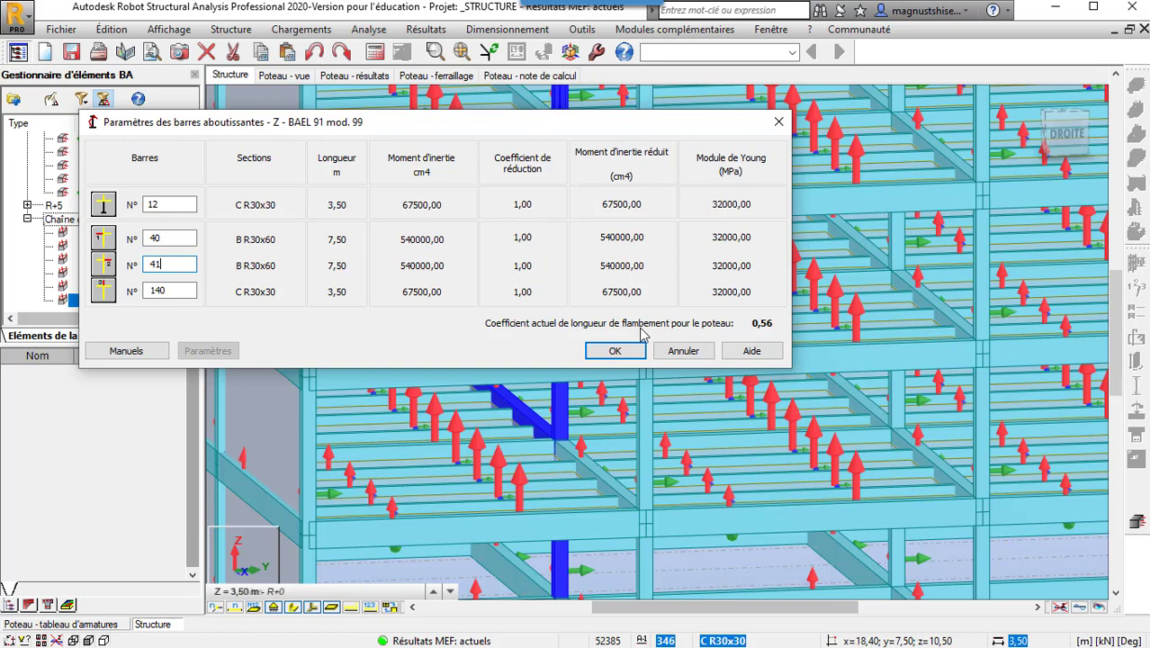
{"action": "left_click", "coordinate": [620, 351]}
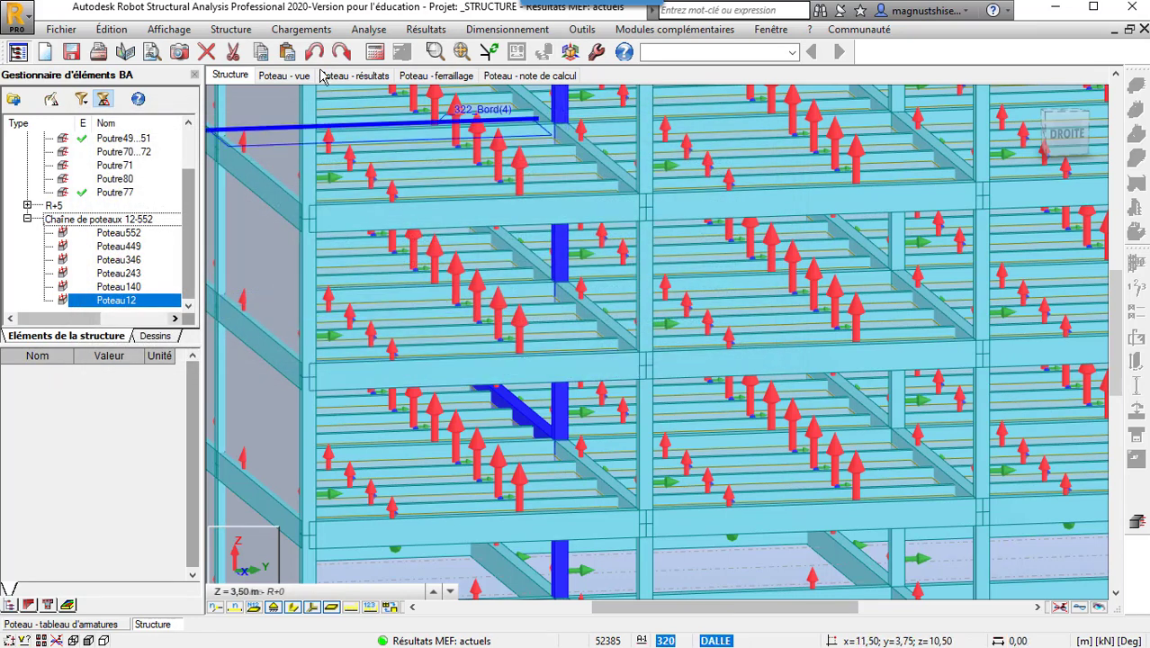
- Apply the buckling model to Poteau12 in the column view and accept its storey parameters
{"action": "left_click", "coordinate": [284, 76]}
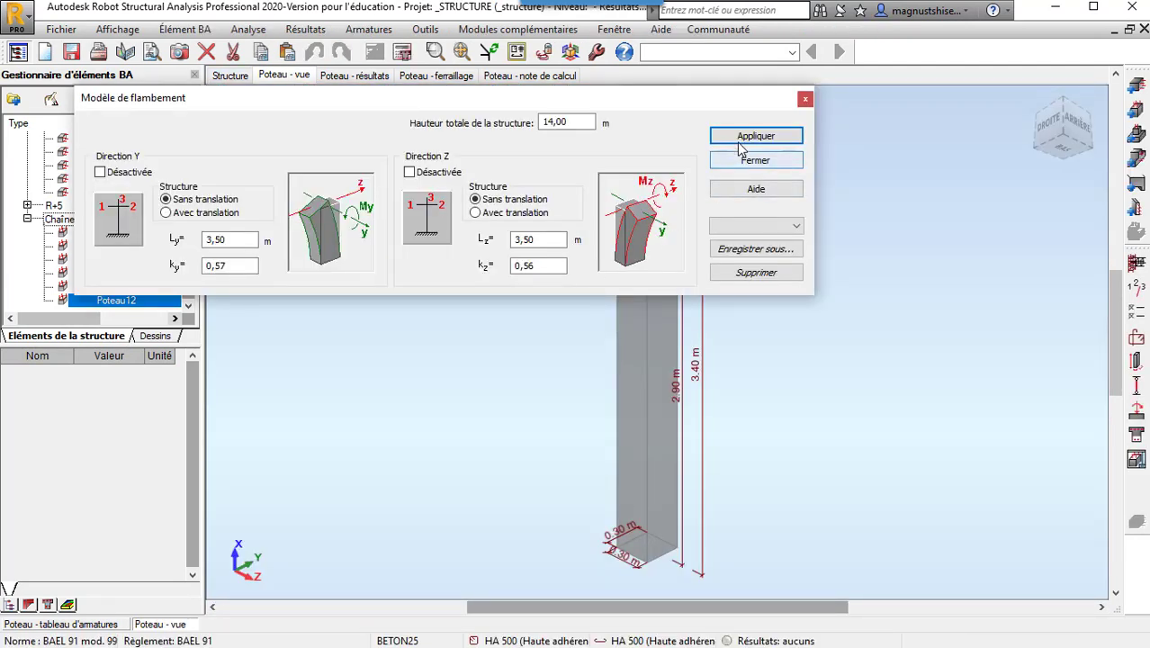
{"action": "left_click", "coordinate": [752, 137]}
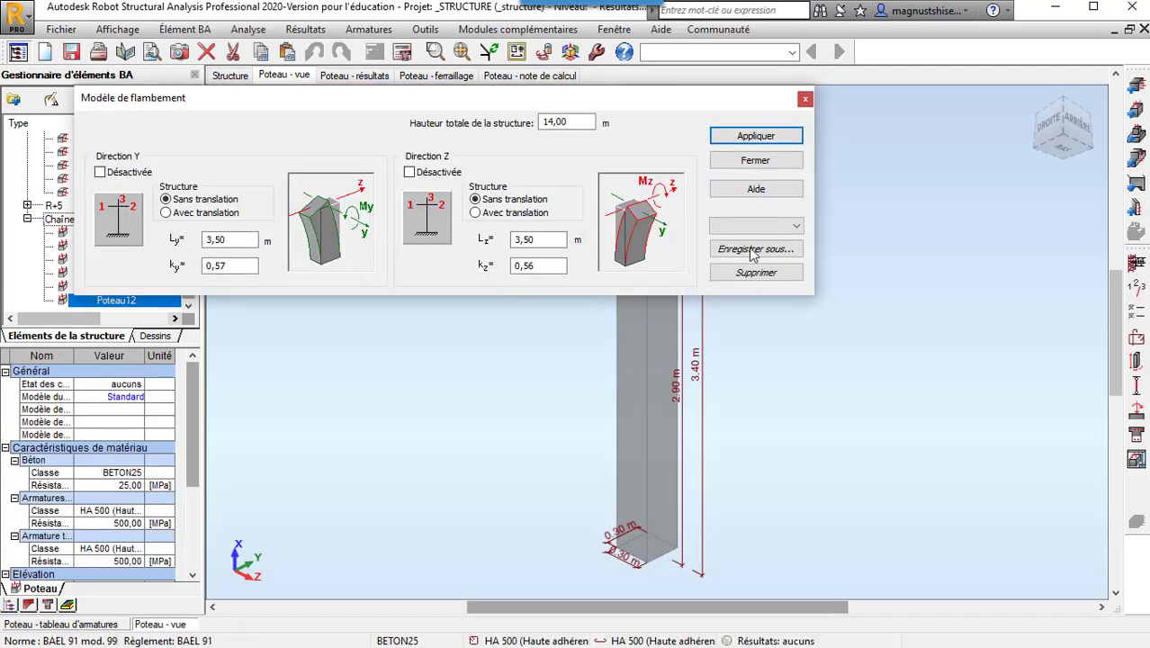
{"action": "left_click", "coordinate": [805, 98]}
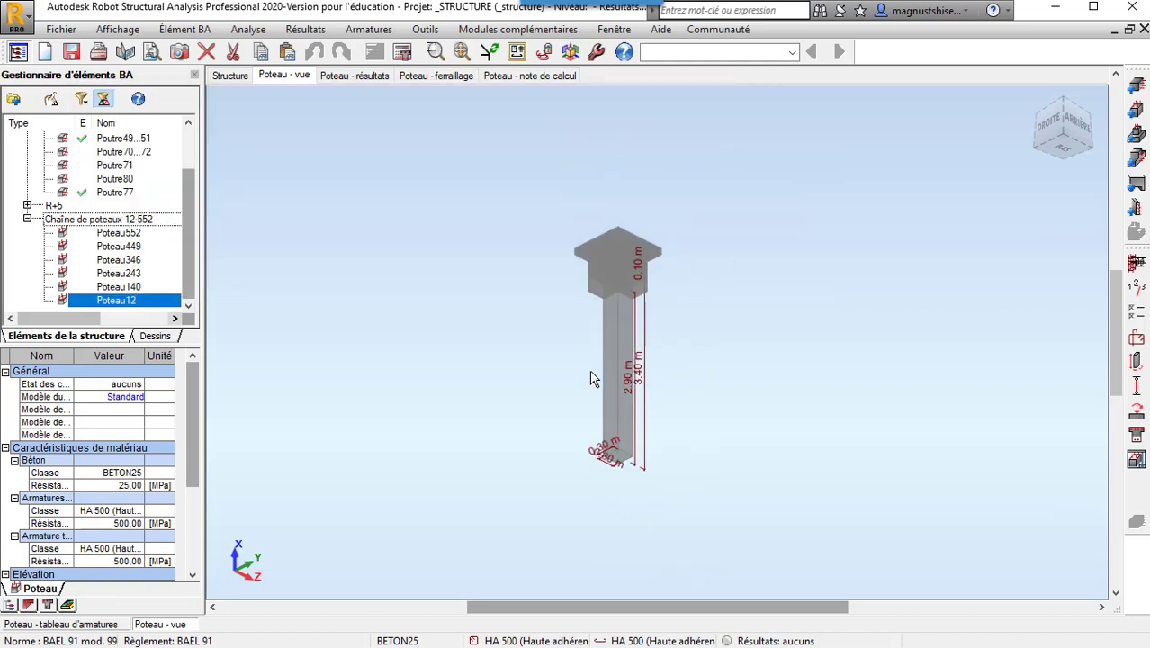
{"action": "scroll", "coordinate": [511, 358], "scroll_direction": "up", "scroll_amount": 2}
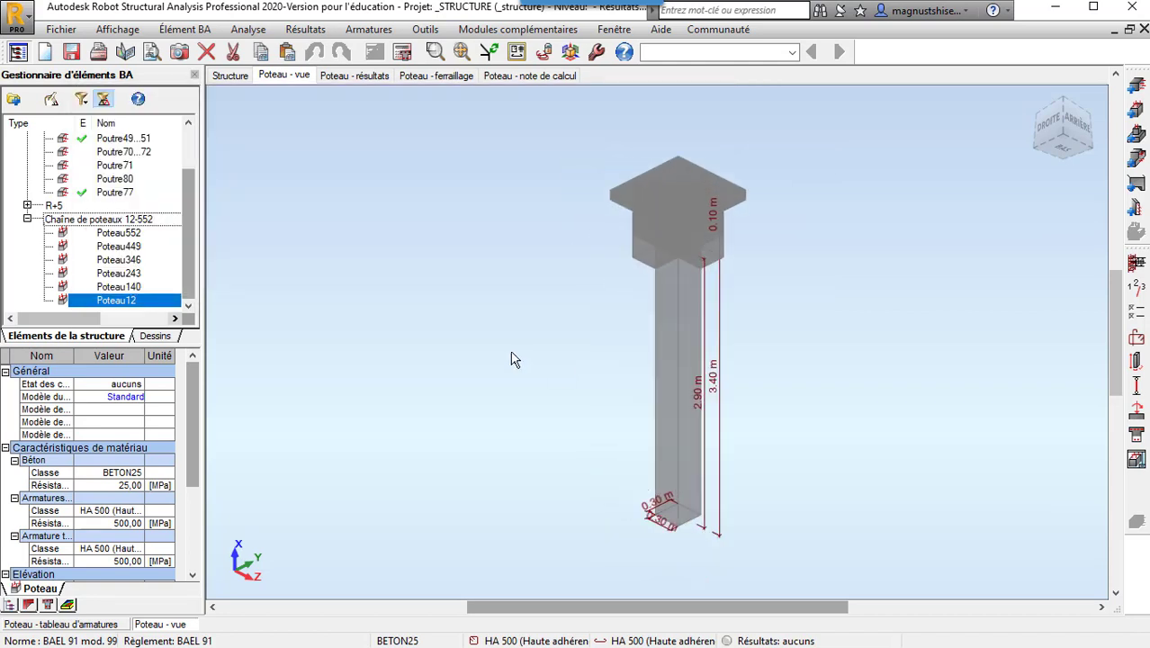
{"action": "left_click", "coordinate": [1134, 289]}
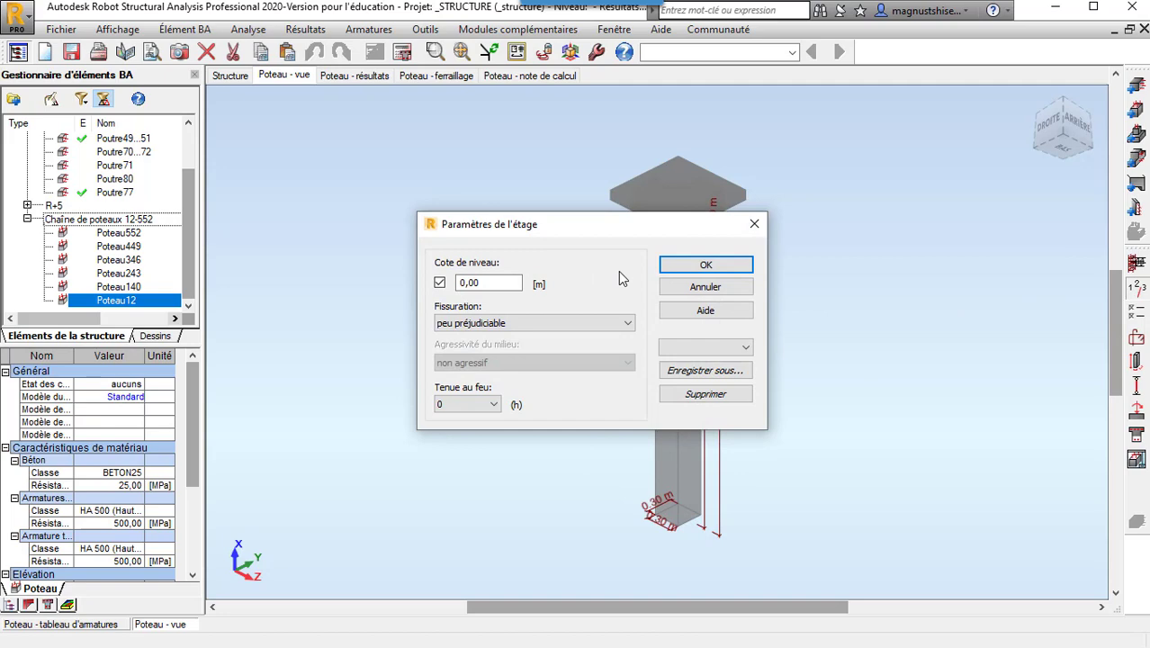
{"action": "left_click", "coordinate": [705, 264]}
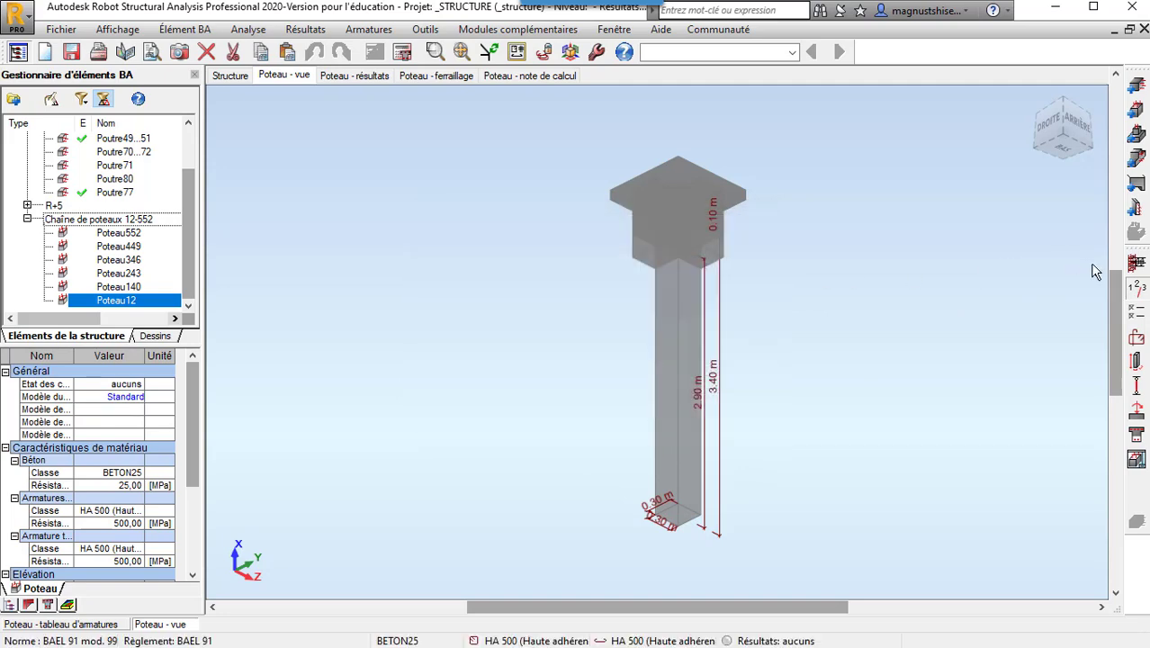
- Set the minimum cover to 2 cm and the aggregate diameter to 25 mm in the column's calculation options
{"action": "left_click", "coordinate": [1138, 317]}
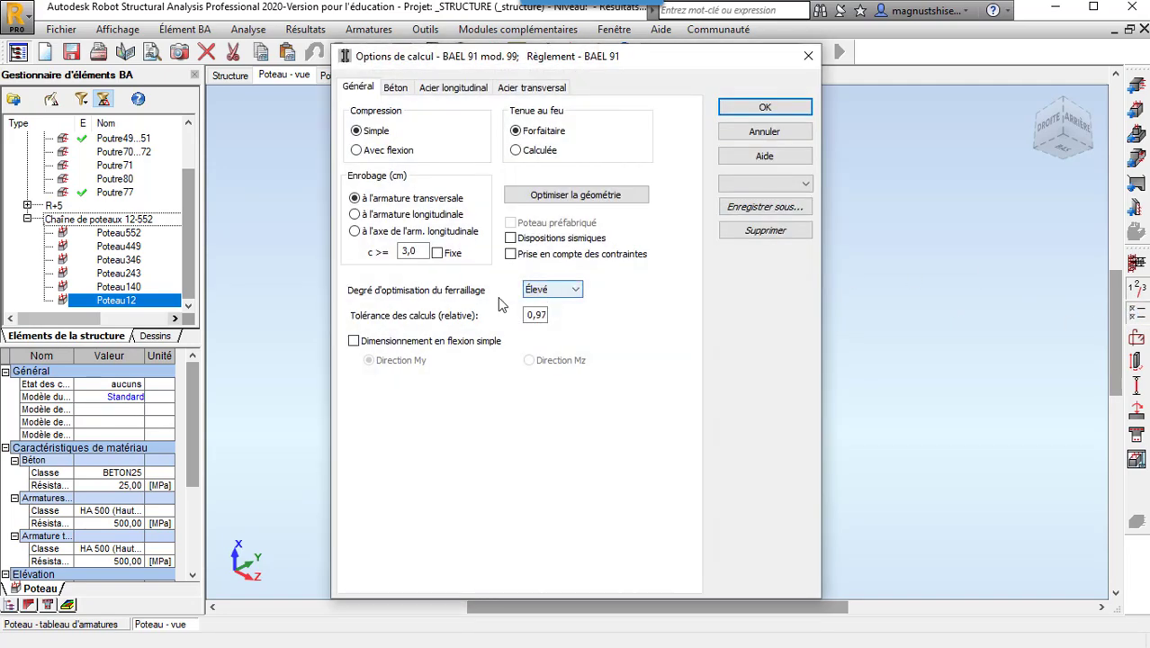
{"action": "left_click_drag", "start_coordinate": [418, 251], "coordinate": [368, 252]}
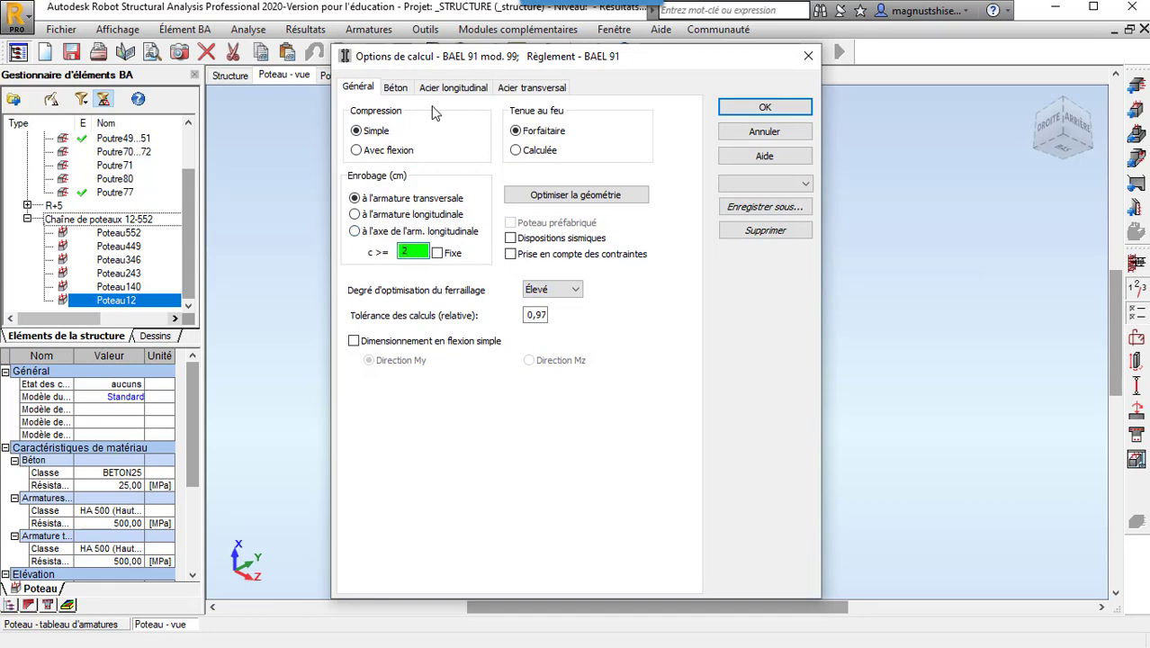
{"action": "left_click", "coordinate": [403, 88]}
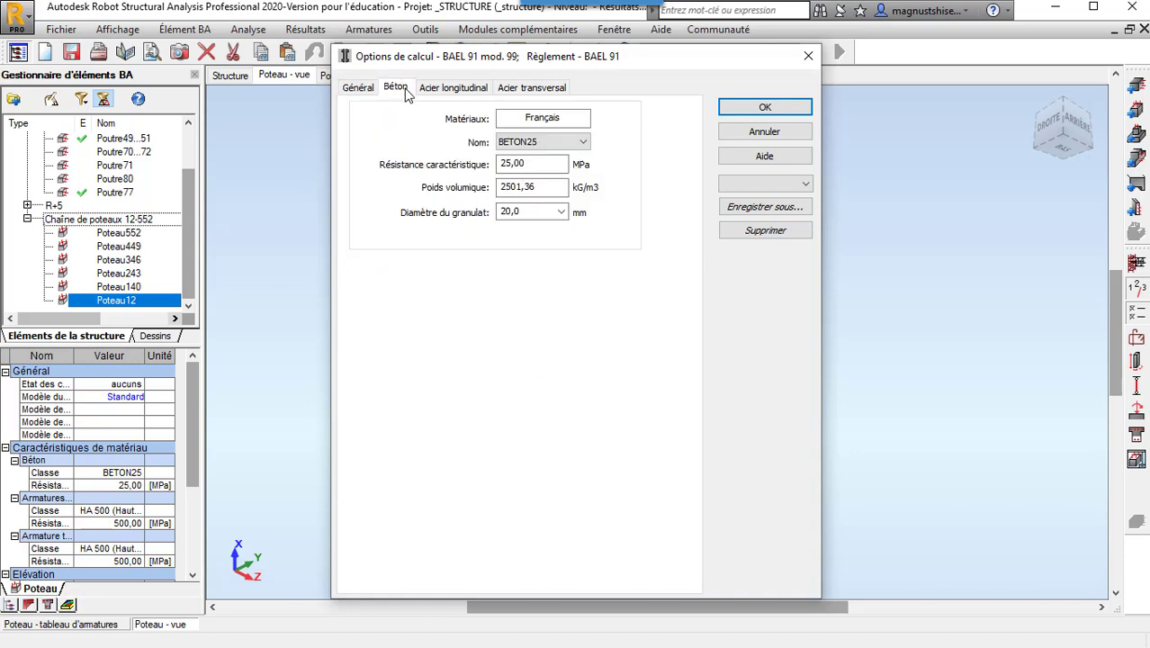
{"action": "left_click_drag", "start_coordinate": [528, 211], "coordinate": [473, 215]}
{"action": "type", "text": "2"}
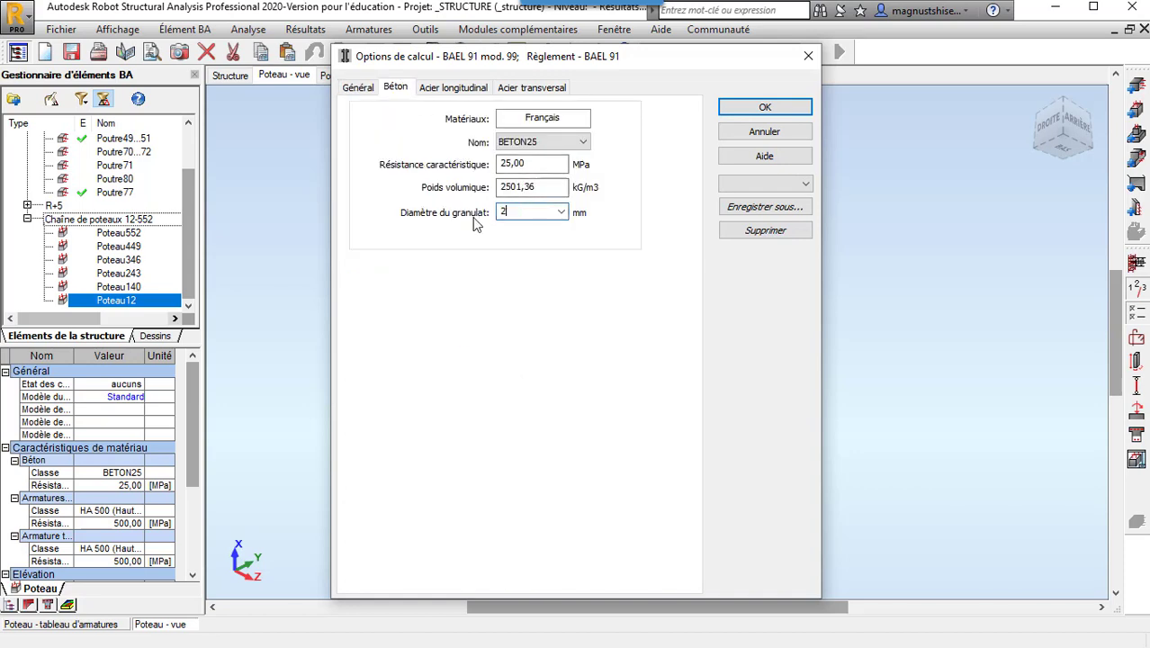
{"action": "type", "text": "5"}
- Exclude diameters 6, 8, 10, 12 and 14 mm from the longitudinal reinforcement
{"action": "left_click", "coordinate": [454, 88]}
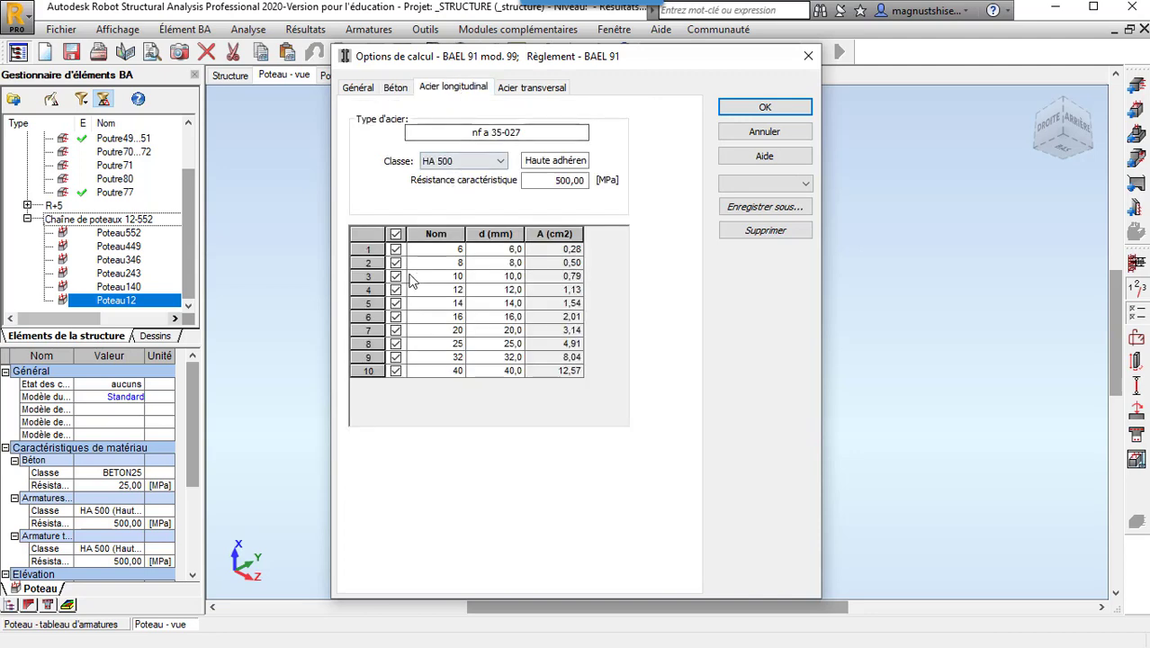
{"action": "left_click", "coordinate": [395, 249]}
{"action": "left_click", "coordinate": [397, 262]}
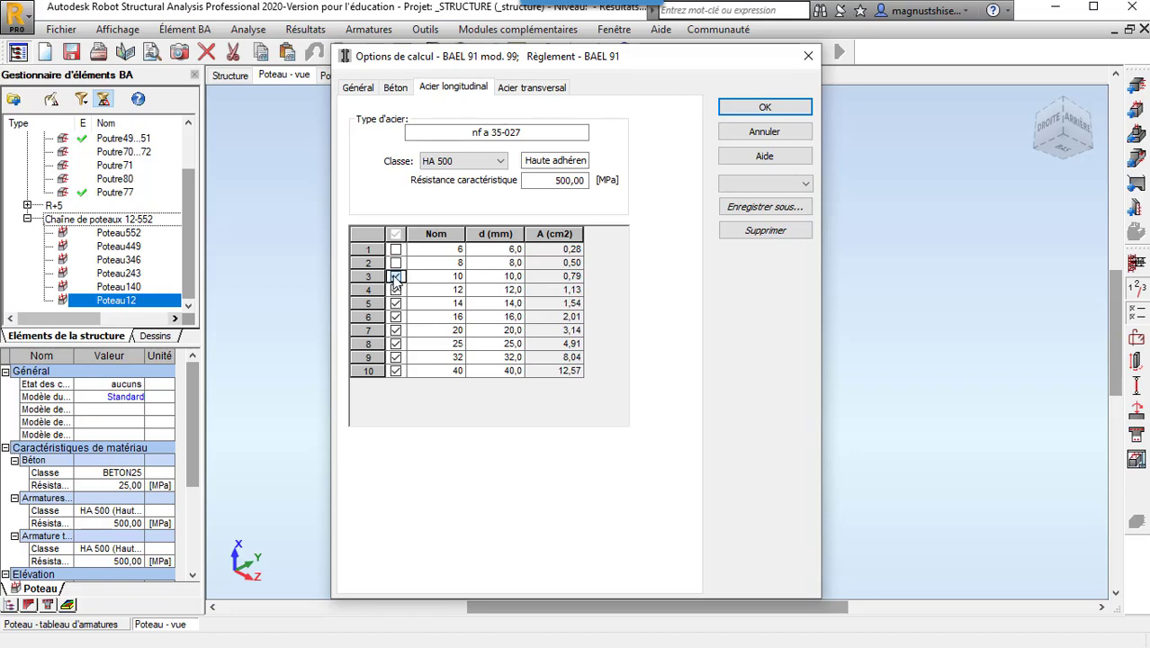
{"action": "left_click", "coordinate": [395, 290]}
{"action": "left_click", "coordinate": [397, 303]}
- Allow only diameters 6, 8, 10 and 12 mm for the transverse reinforcement and accept the calculation options
{"action": "left_click", "coordinate": [529, 87]}
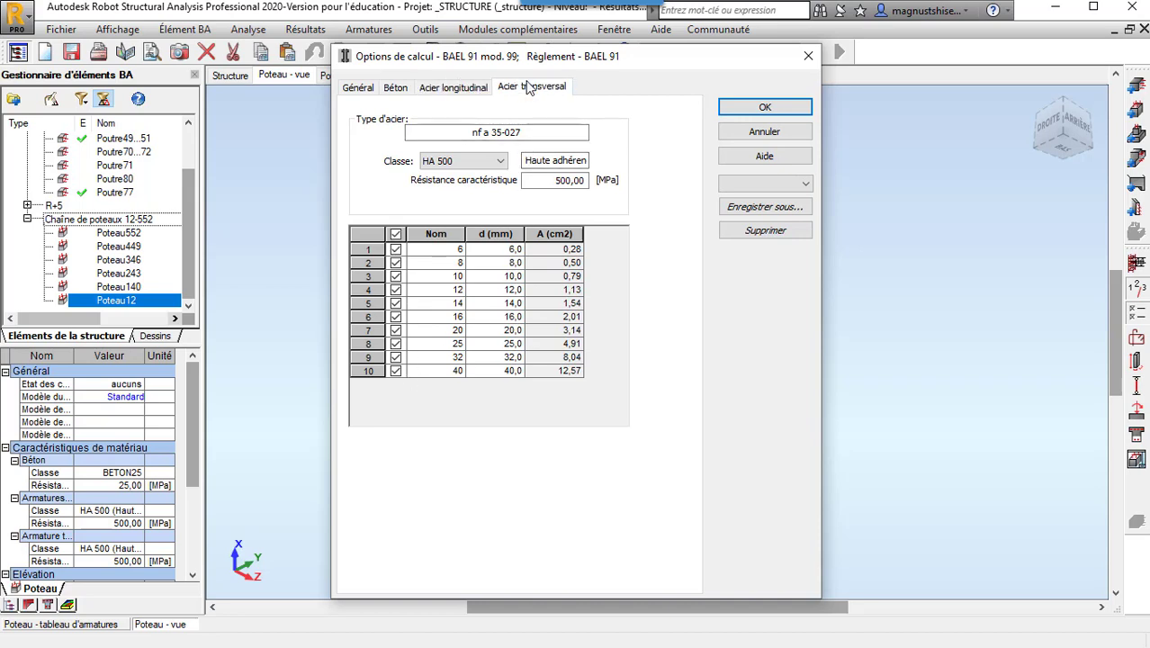
{"action": "left_click", "coordinate": [395, 234]}
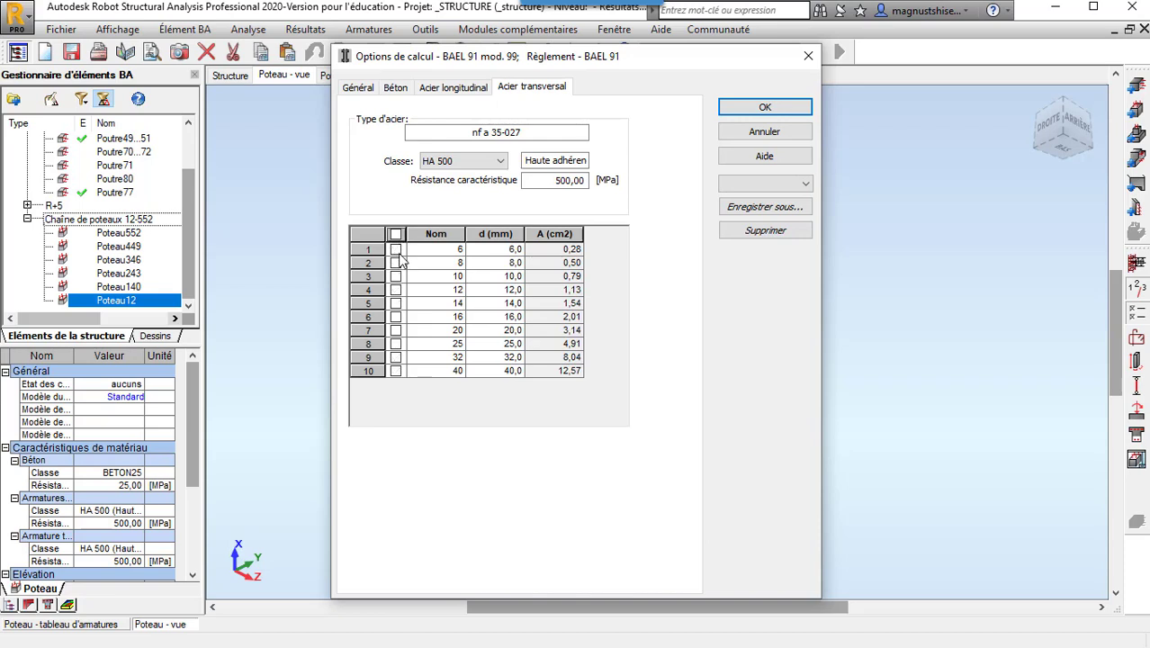
{"action": "left_click", "coordinate": [395, 249]}
{"action": "left_click", "coordinate": [395, 263]}
{"action": "left_click", "coordinate": [395, 276]}
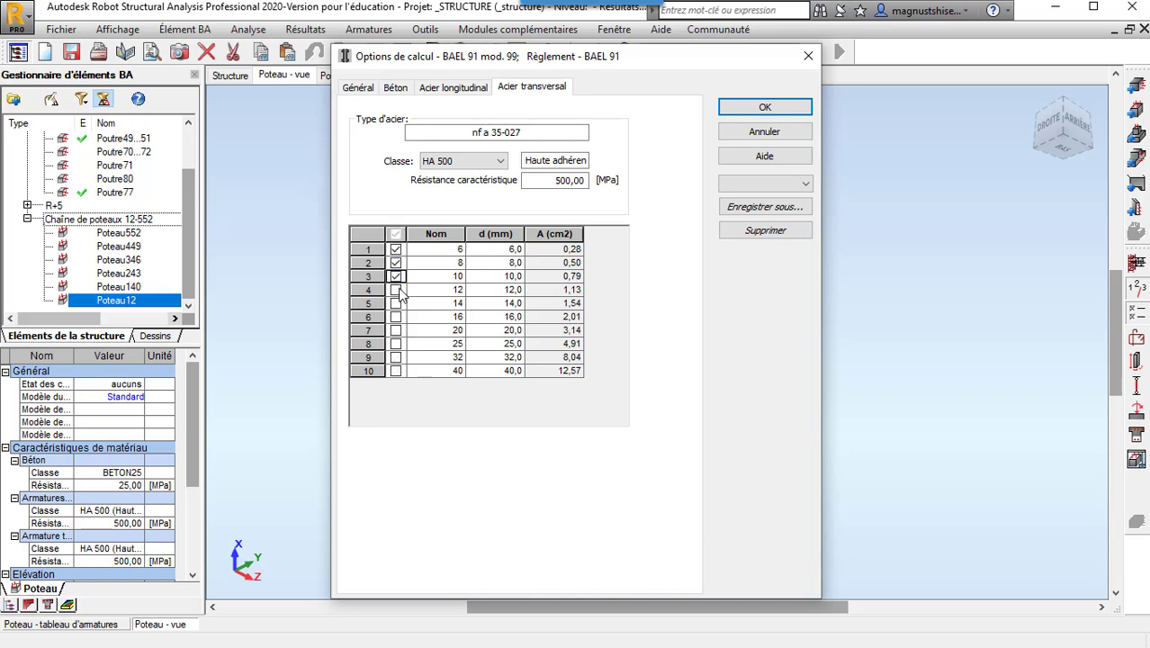
{"action": "left_click", "coordinate": [395, 290]}
{"action": "left_click", "coordinate": [791, 108]}
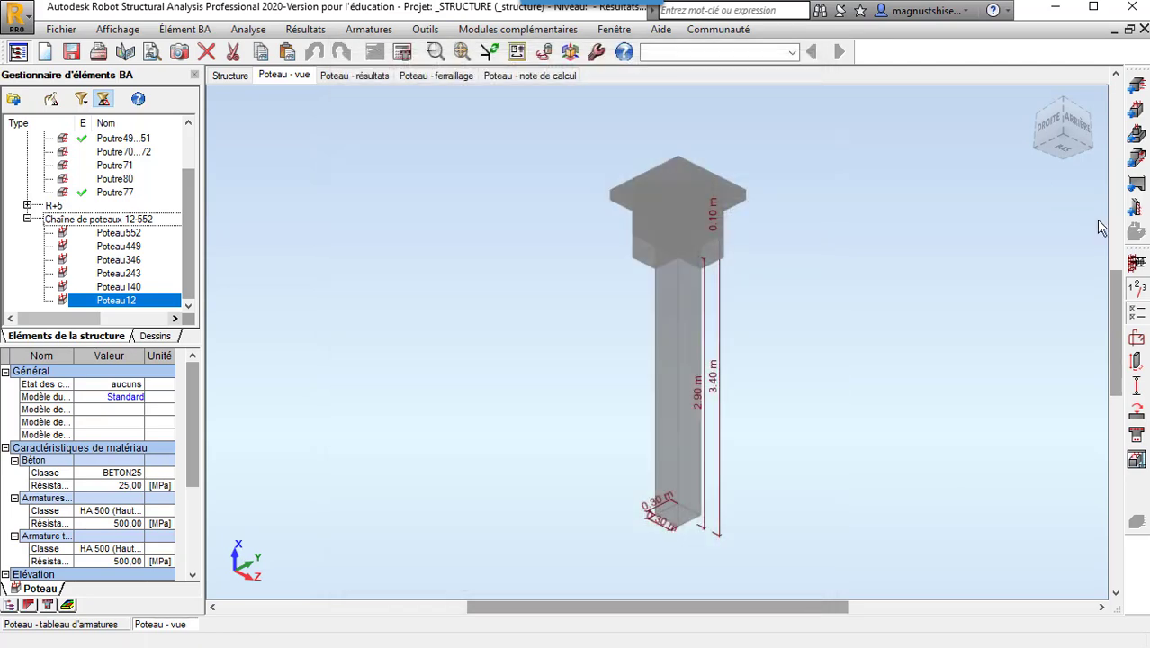
- Keep the corner bar diameter on Auto and choose the maximum number of corner bars per bundle in the reinforcement layout
{"action": "left_click", "coordinate": [1133, 335]}
{"action": "left_click", "coordinate": [448, 210]}
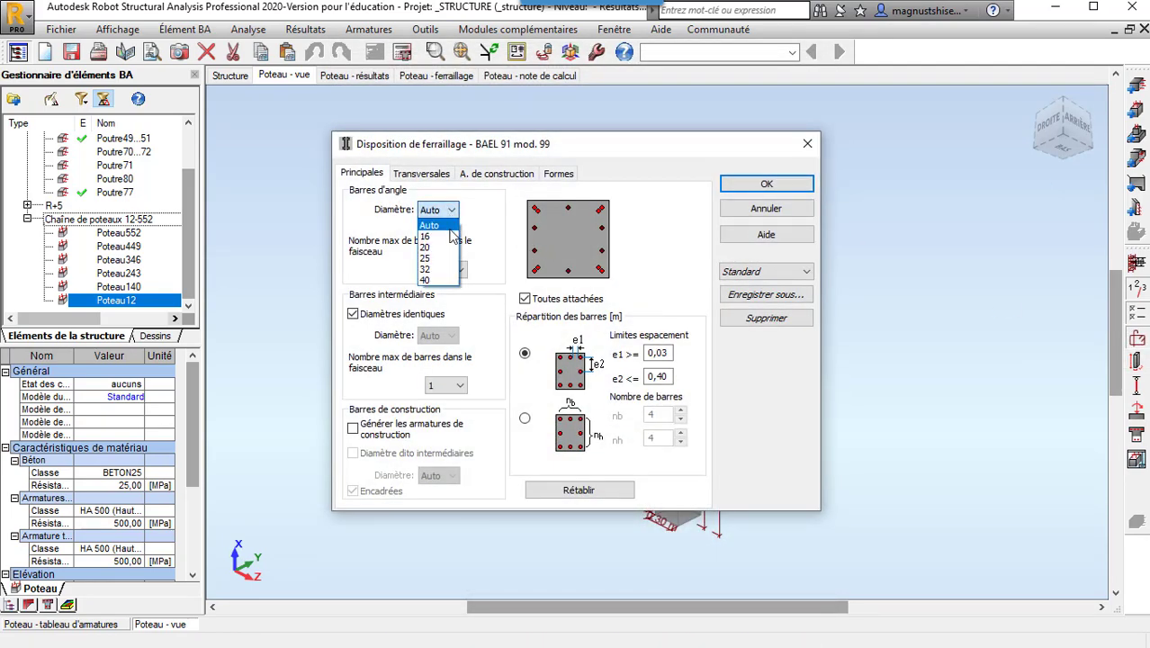
{"action": "left_click", "coordinate": [478, 212]}
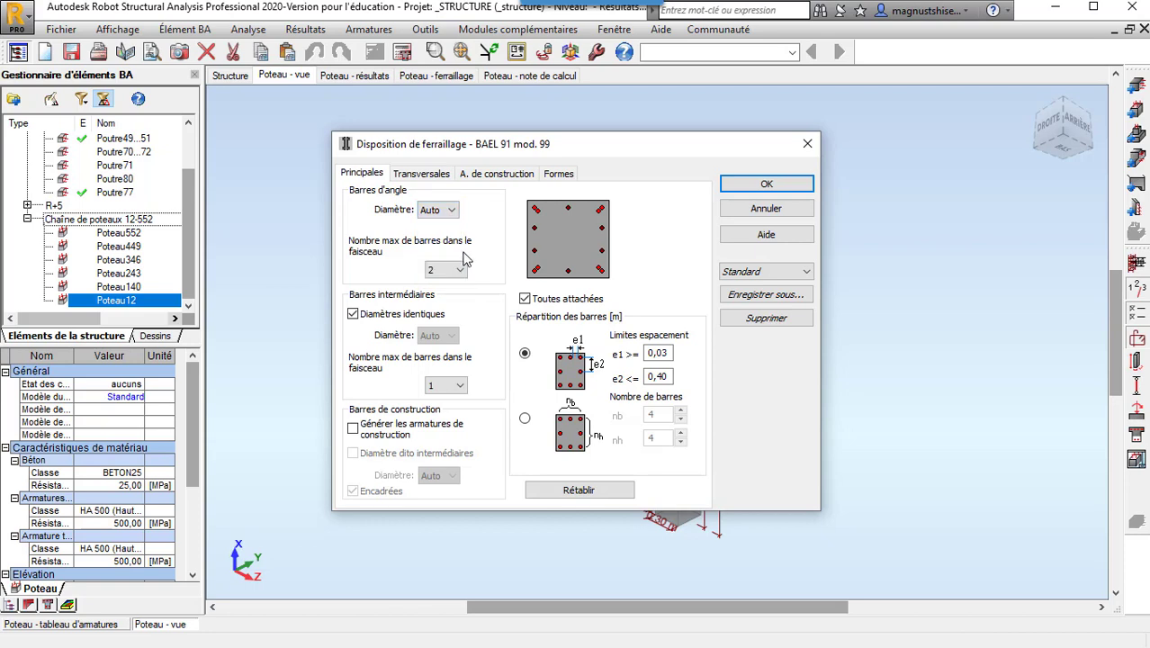
{"action": "left_click", "coordinate": [459, 271]}
{"action": "left_click", "coordinate": [457, 287]}
- Review the transverse and construction reinforcement settings and accept the reinforcement layout
{"action": "left_click", "coordinate": [426, 173]}
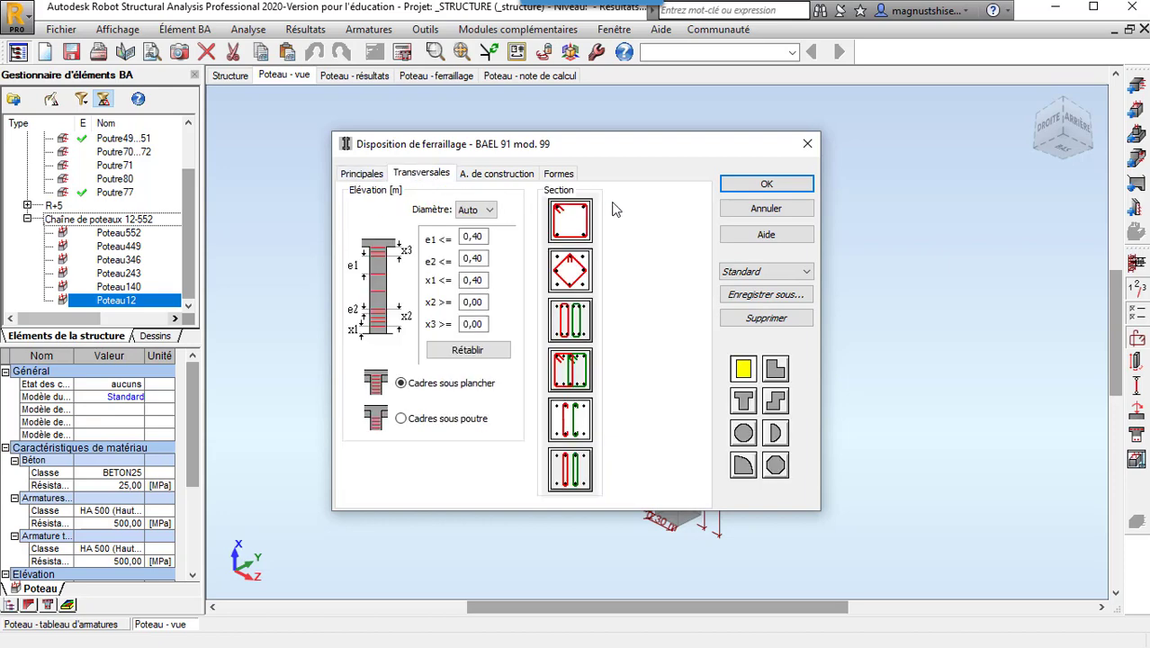
{"action": "left_click", "coordinate": [362, 173]}
{"action": "left_click", "coordinate": [443, 175]}
{"action": "left_click", "coordinate": [496, 173]}
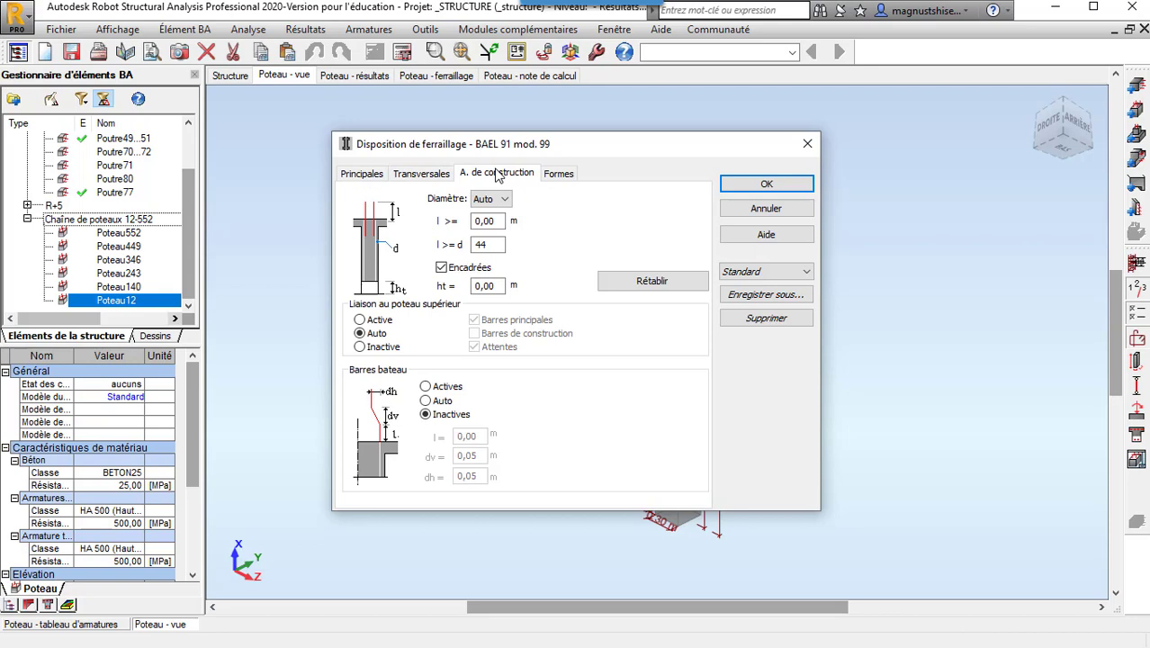
{"action": "left_click", "coordinate": [765, 184]}
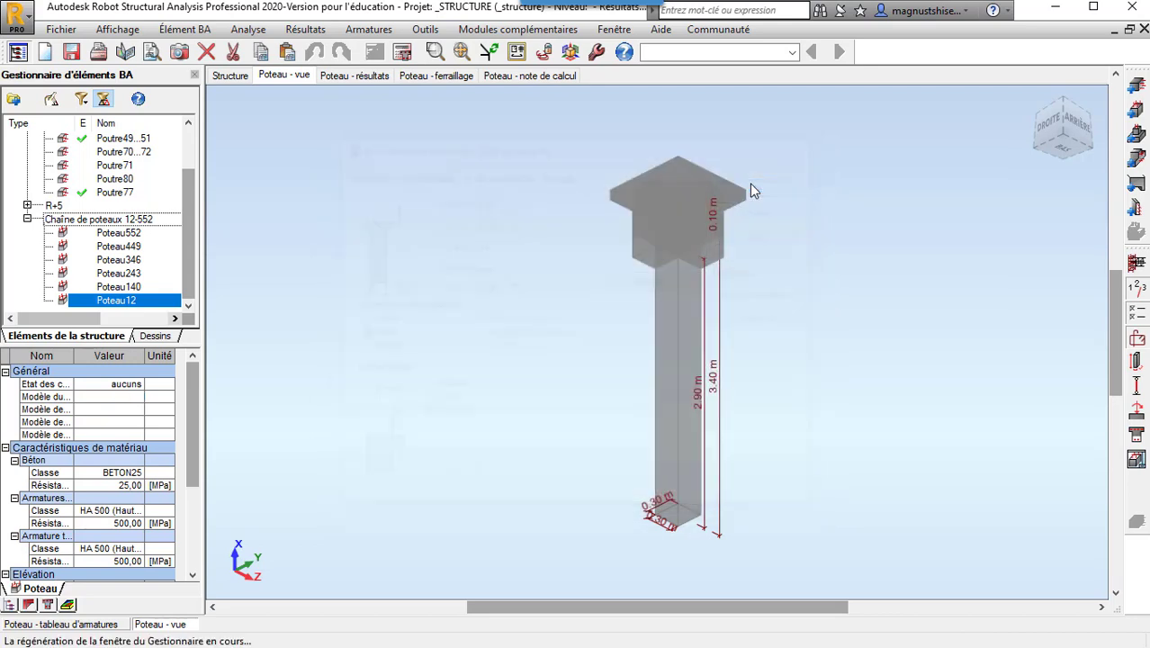
- Run the reinforcement calculation for Poteau12 and dismiss the calculation error report
{"action": "left_click", "coordinate": [403, 53]}
{"action": "left_click", "coordinate": [635, 410]}
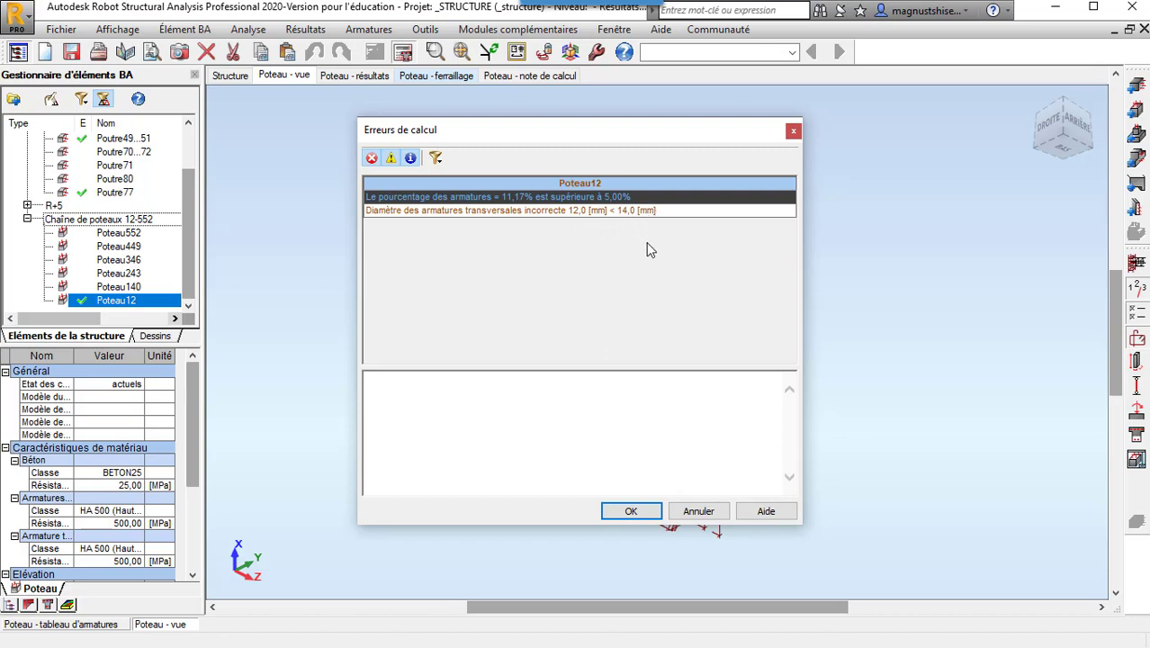
{"action": "left_click", "coordinate": [633, 512]}
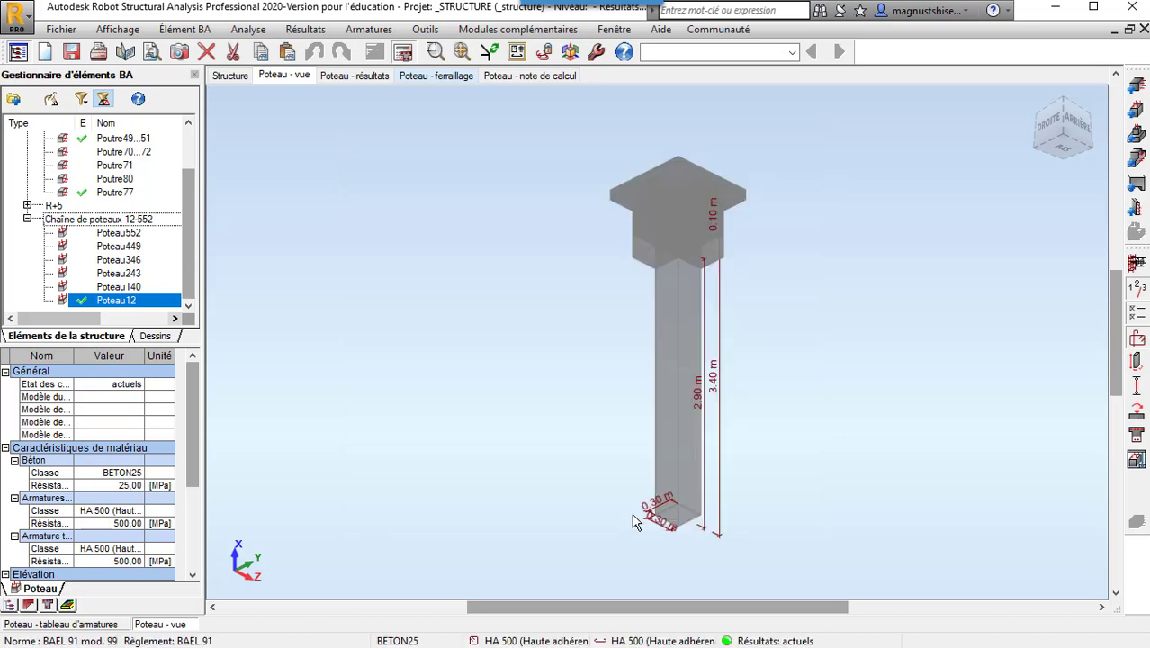
- Allow the 14 mm diameter for the longitudinal reinforcement and accept the calculation options
{"action": "left_click", "coordinate": [1139, 316]}
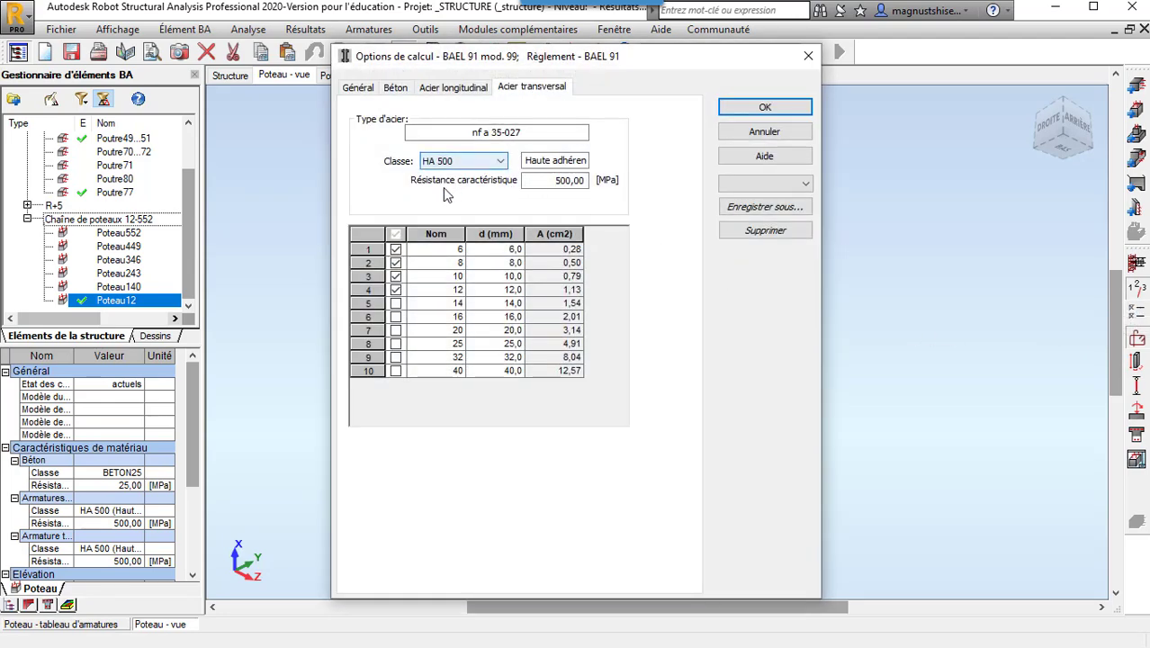
{"action": "left_click", "coordinate": [446, 90]}
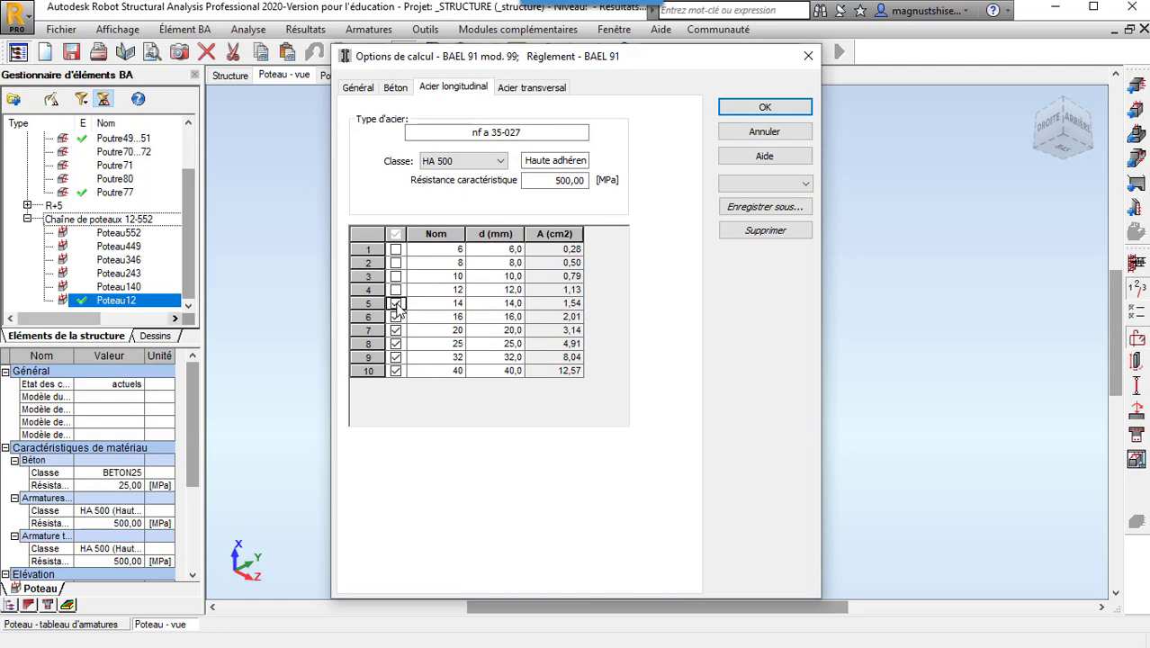
{"action": "left_click", "coordinate": [396, 303]}
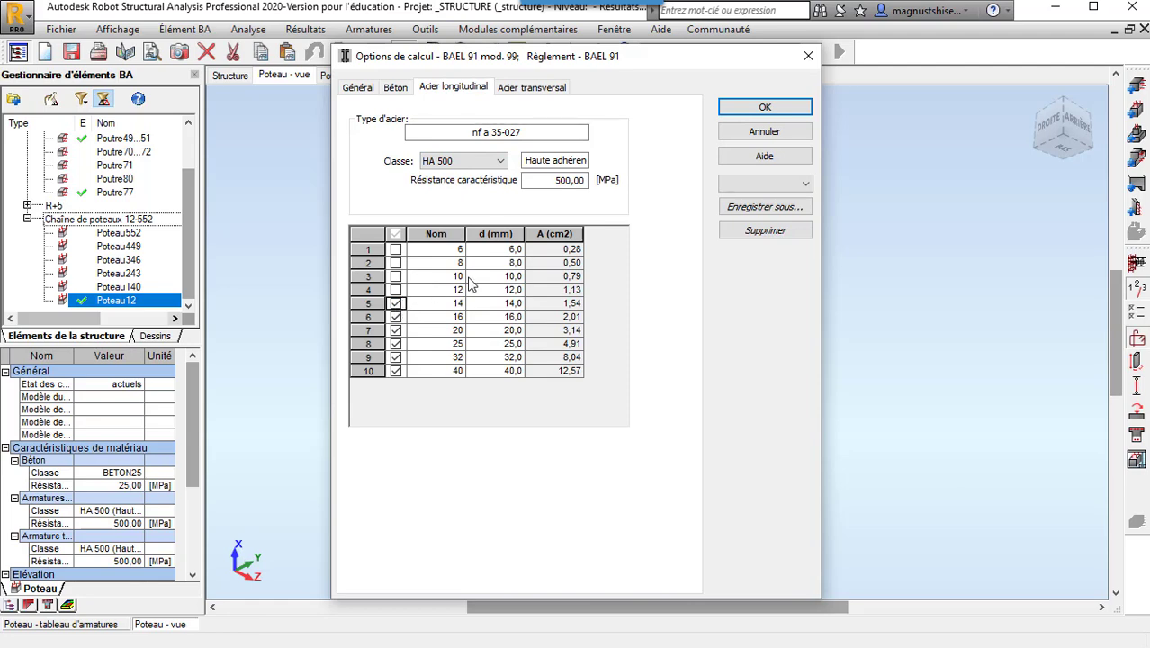
{"action": "left_click", "coordinate": [764, 108]}
- Recalculate Poteau12's reinforcement with the updated longitudinal bar diameters and dismiss the calculation error report
{"action": "left_click", "coordinate": [405, 53]}
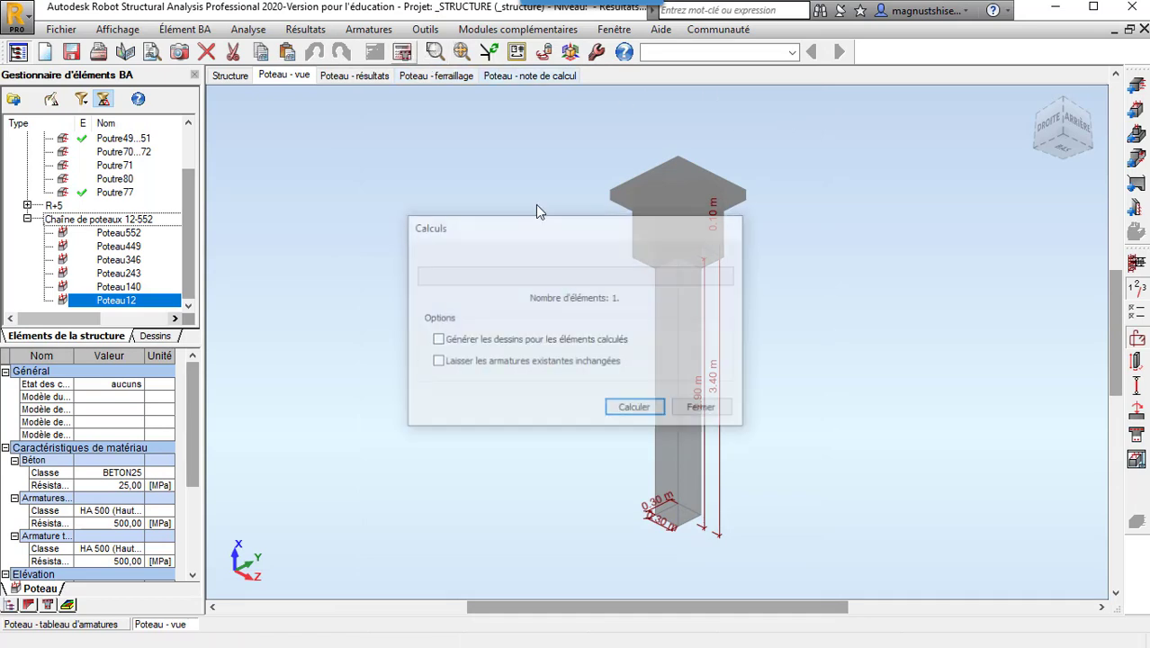
{"action": "left_click", "coordinate": [632, 410]}
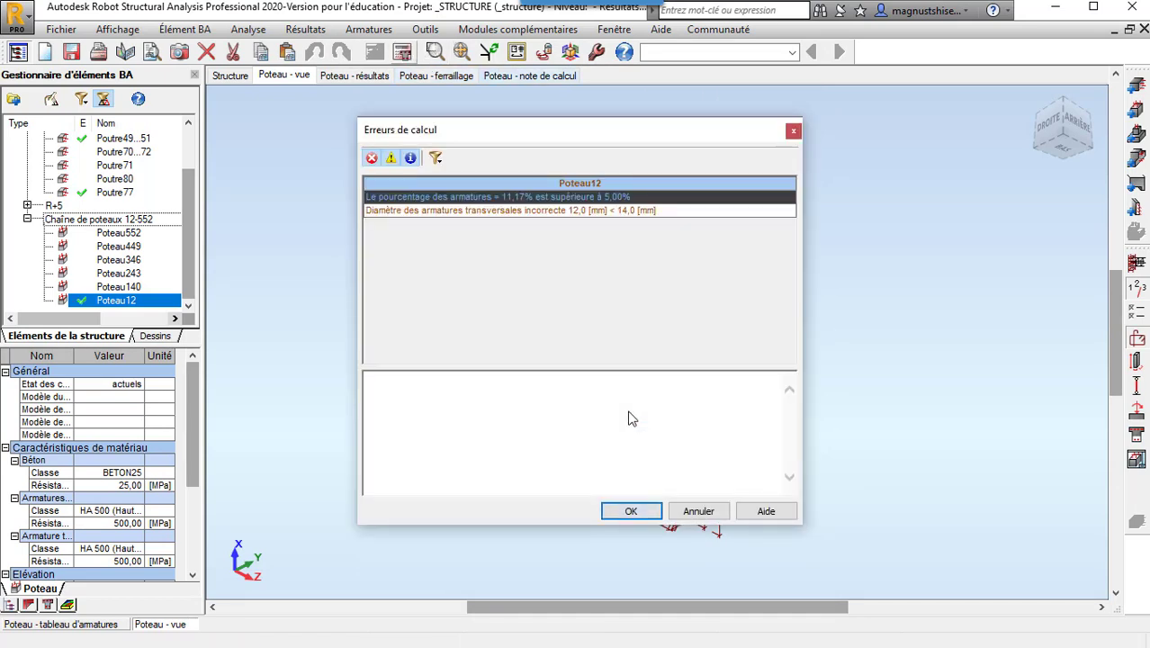
{"action": "left_click", "coordinate": [629, 511]}
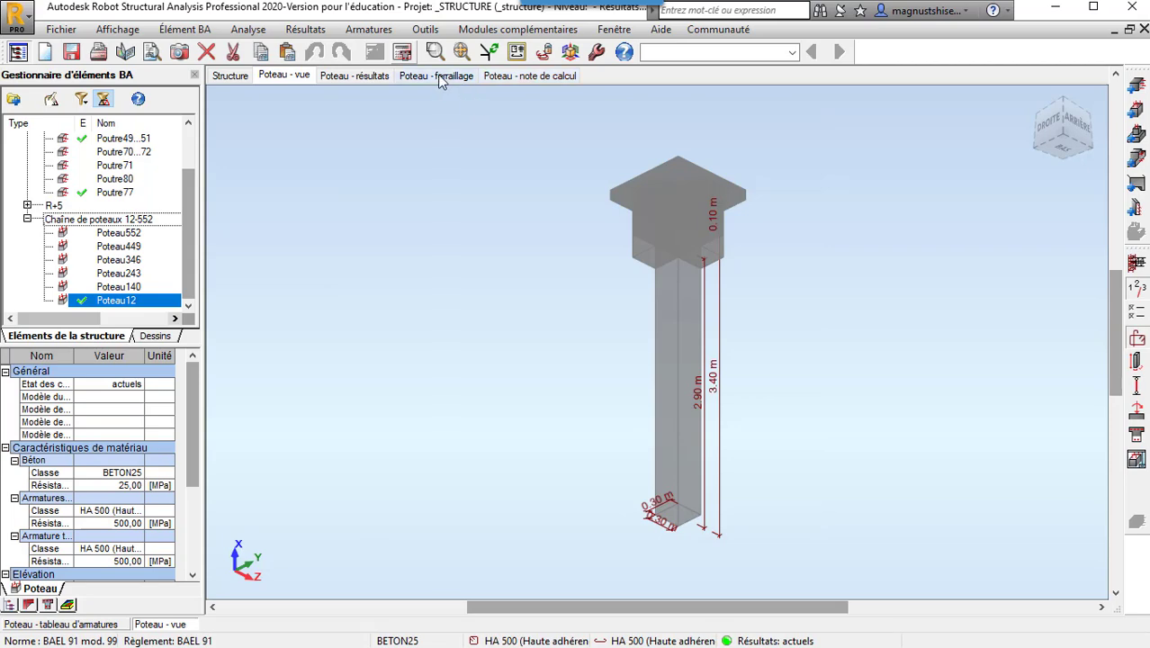
- Review Poteau12's calculation note through the theoretical results, and examine its reinforcement in elevation and cross-section
{"action": "left_click", "coordinate": [524, 77]}
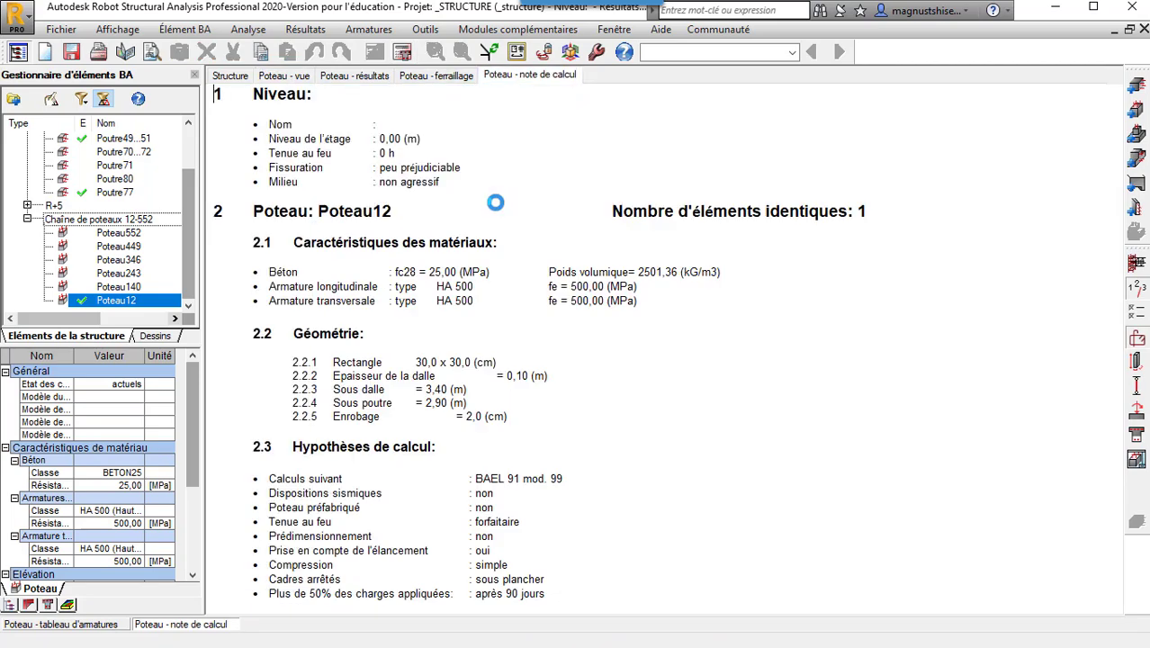
{"action": "scroll", "coordinate": [655, 265], "scroll_direction": "down", "scroll_amount": 10}
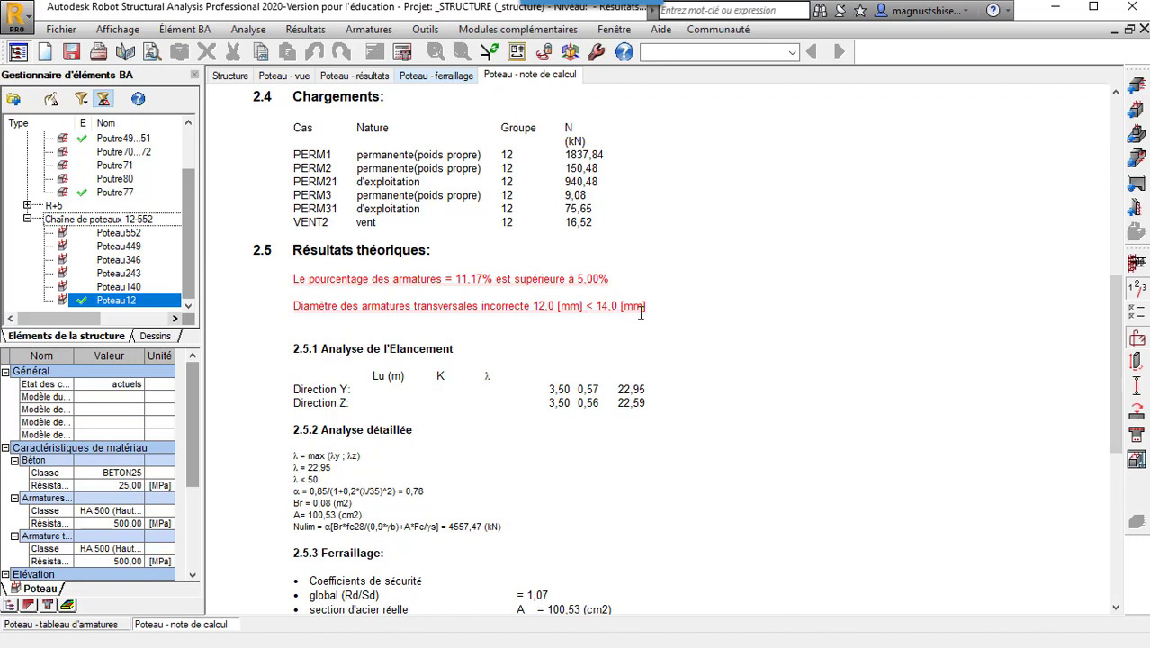
{"action": "left_click", "coordinate": [438, 76]}
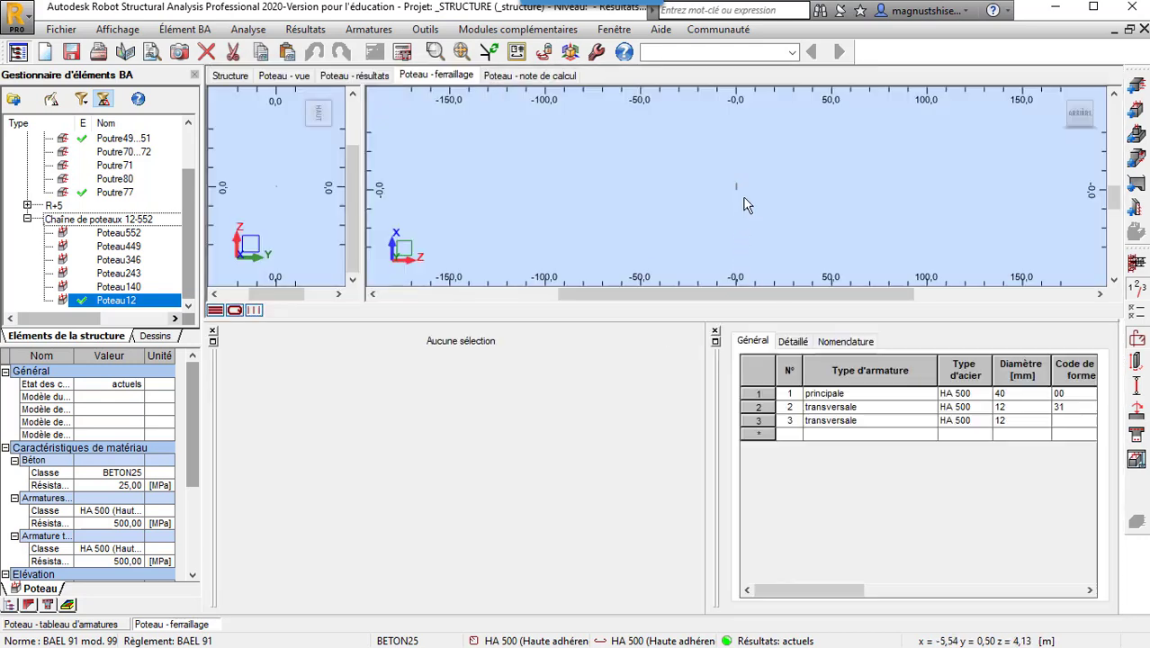
{"action": "scroll", "coordinate": [743, 204], "scroll_direction": "up", "scroll_amount": 10}
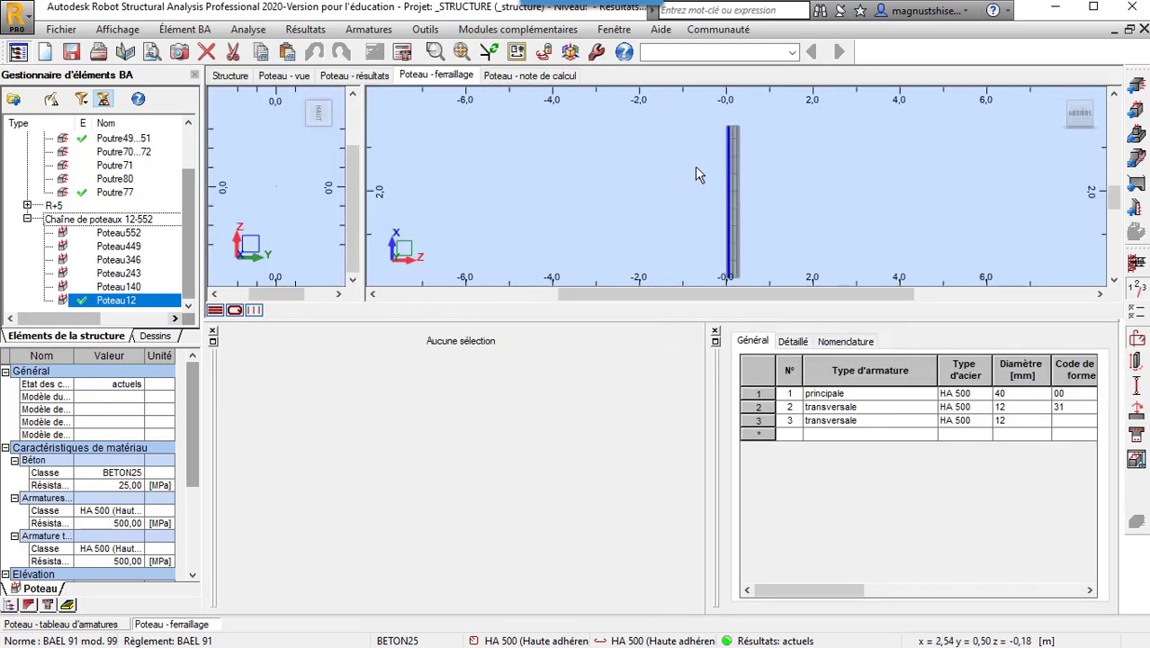
{"action": "scroll", "coordinate": [267, 178], "scroll_direction": "up", "scroll_amount": 4}
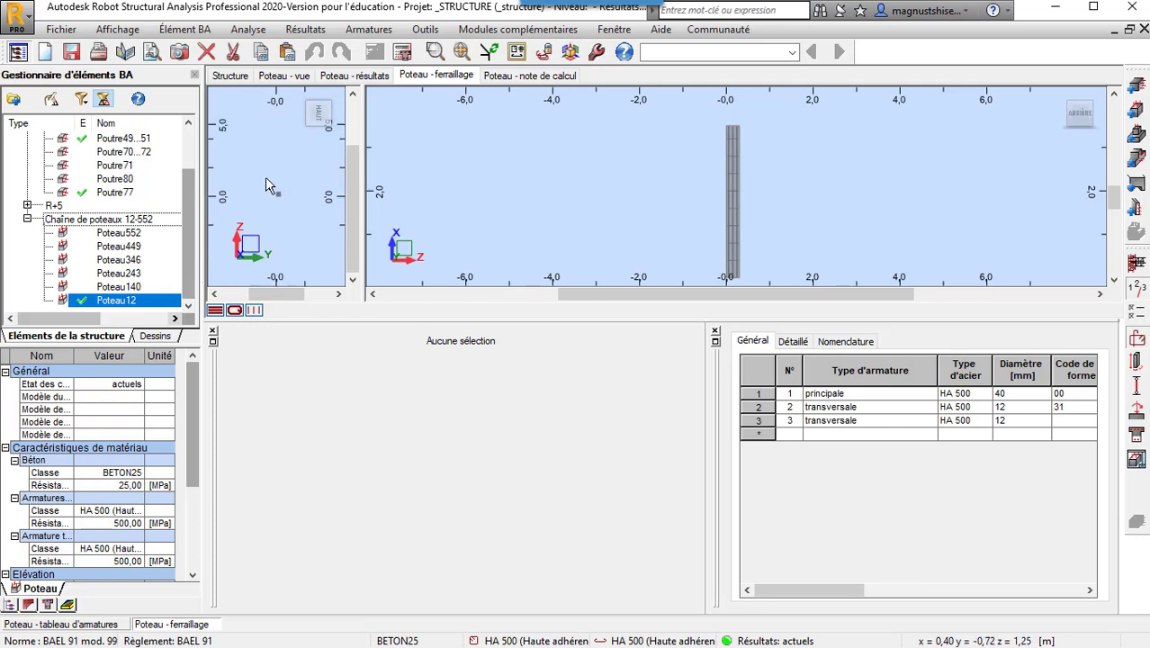
{"action": "scroll", "coordinate": [265, 184], "scroll_direction": "up", "scroll_amount": 5}
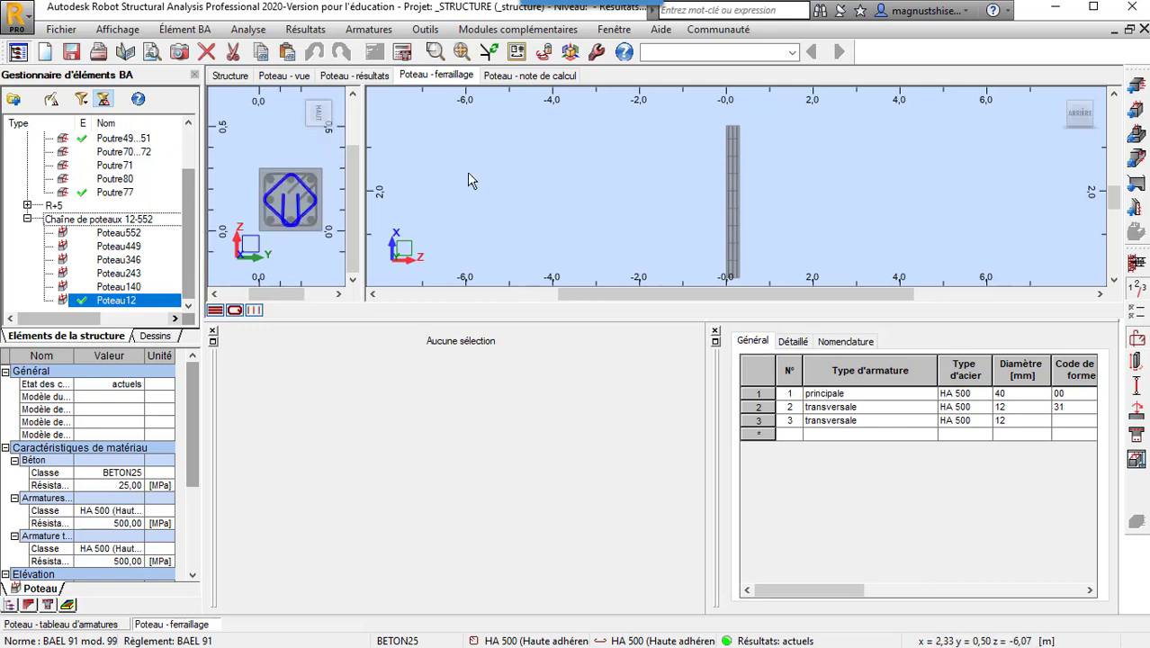
- Set the corner bar diameter of the main reinforcement to 20 mm and accept the reinforcement layout
{"action": "left_click", "coordinate": [1136, 340]}
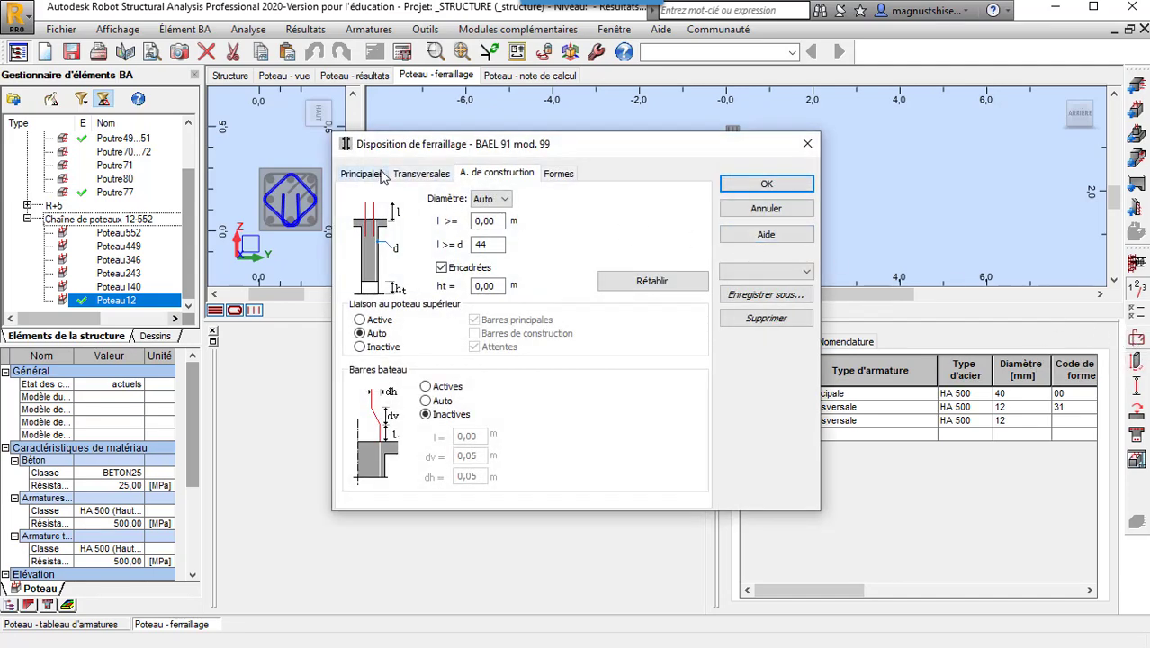
{"action": "left_click", "coordinate": [365, 173]}
{"action": "left_click", "coordinate": [431, 212]}
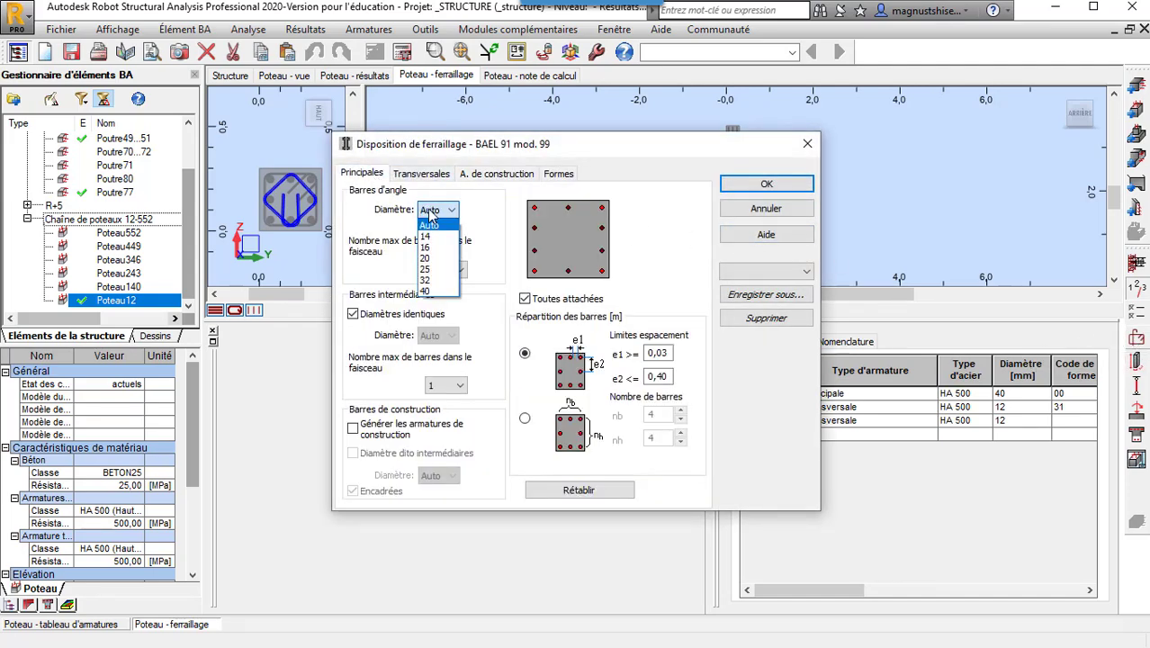
{"action": "left_click", "coordinate": [439, 260]}
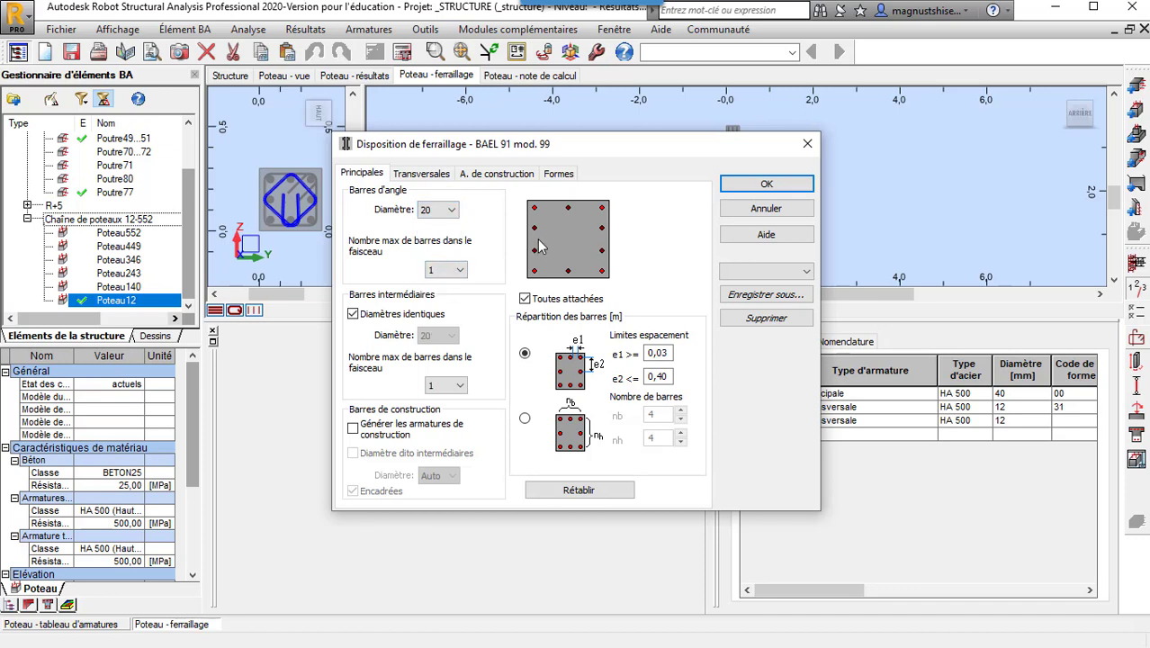
{"action": "left_click", "coordinate": [739, 191]}
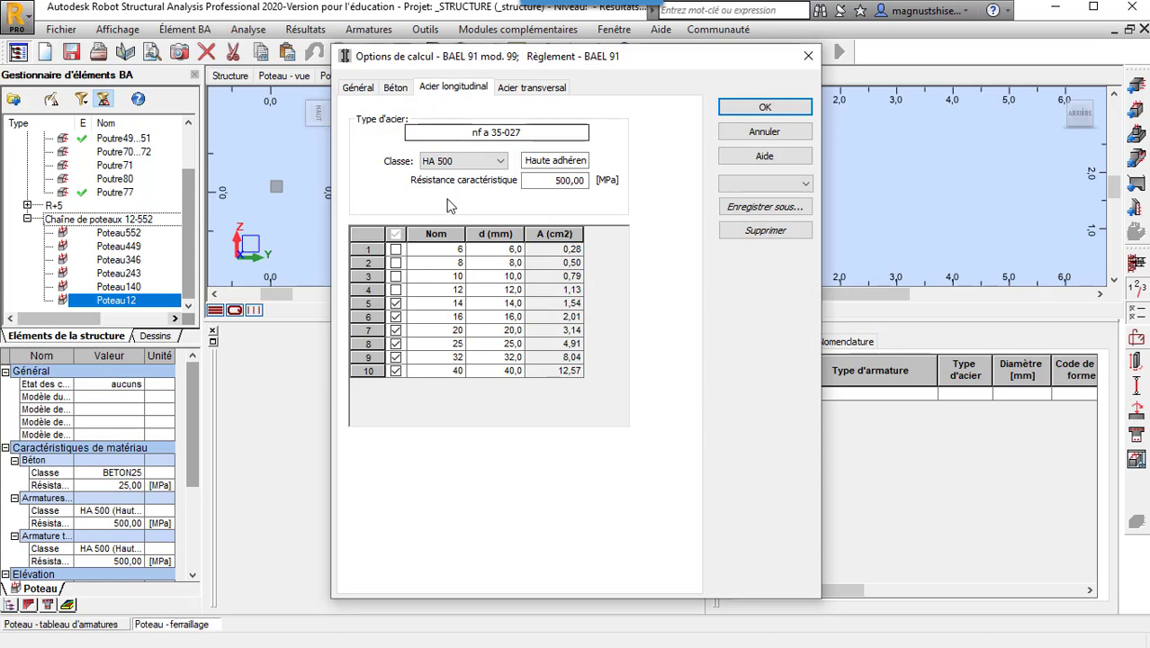
- Exclude the 12 mm diameter from the transverse reinforcement and recalculate Poteau12, closing the error report
{"action": "left_click", "coordinate": [531, 88]}
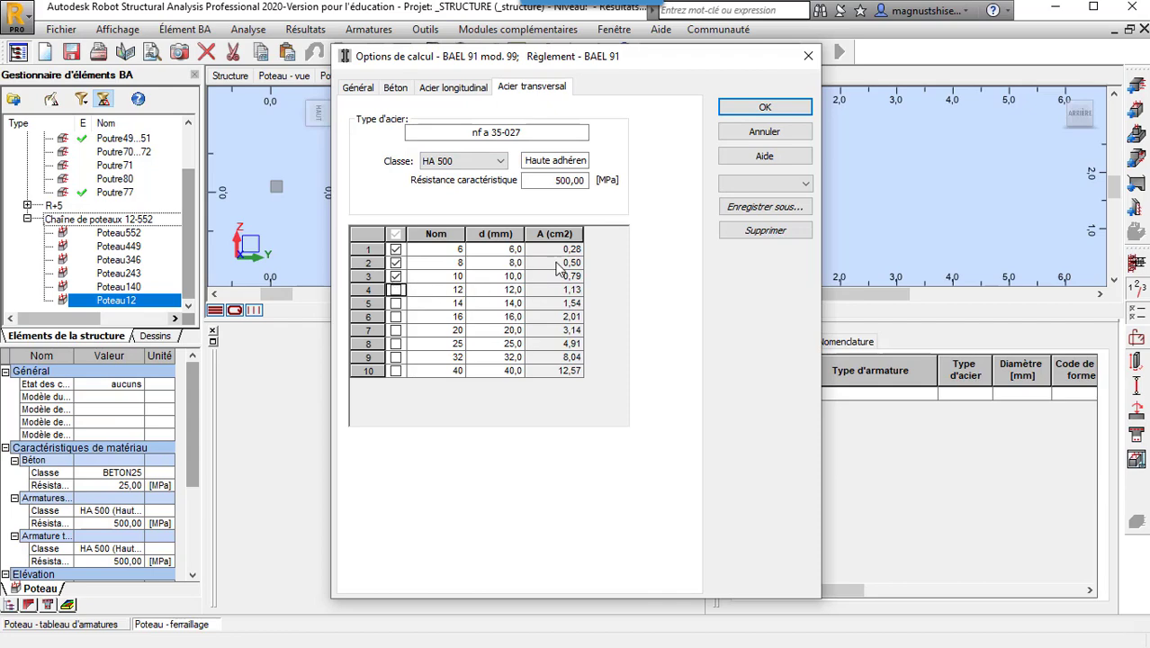
{"action": "left_click", "coordinate": [762, 108]}
{"action": "left_click", "coordinate": [402, 51]}
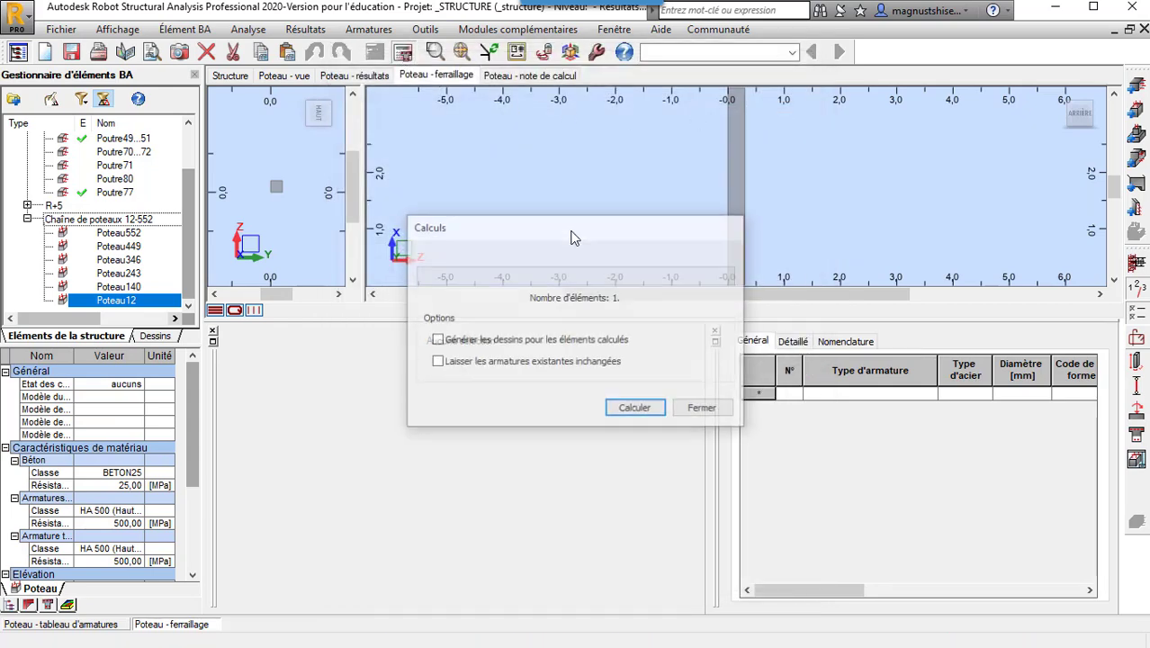
{"action": "left_click", "coordinate": [642, 413]}
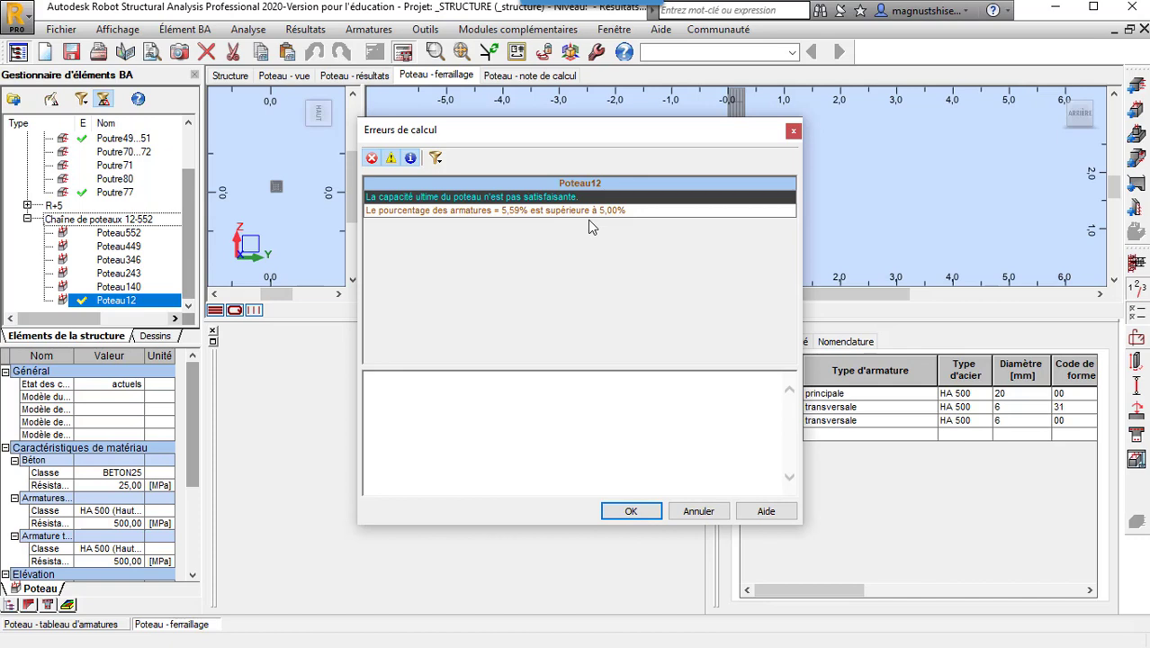
{"action": "left_click", "coordinate": [631, 510]}
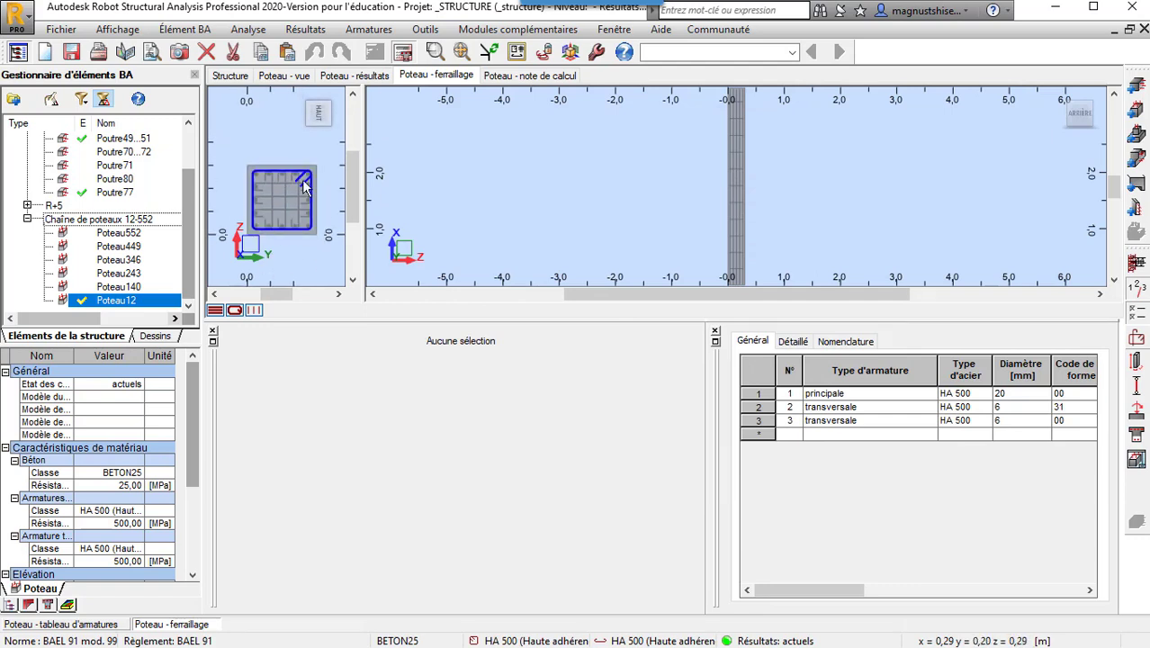
- Set Poteau12's section dimensions b and h to 35 cm each and accept the column geometry
{"action": "left_click", "coordinate": [281, 79]}
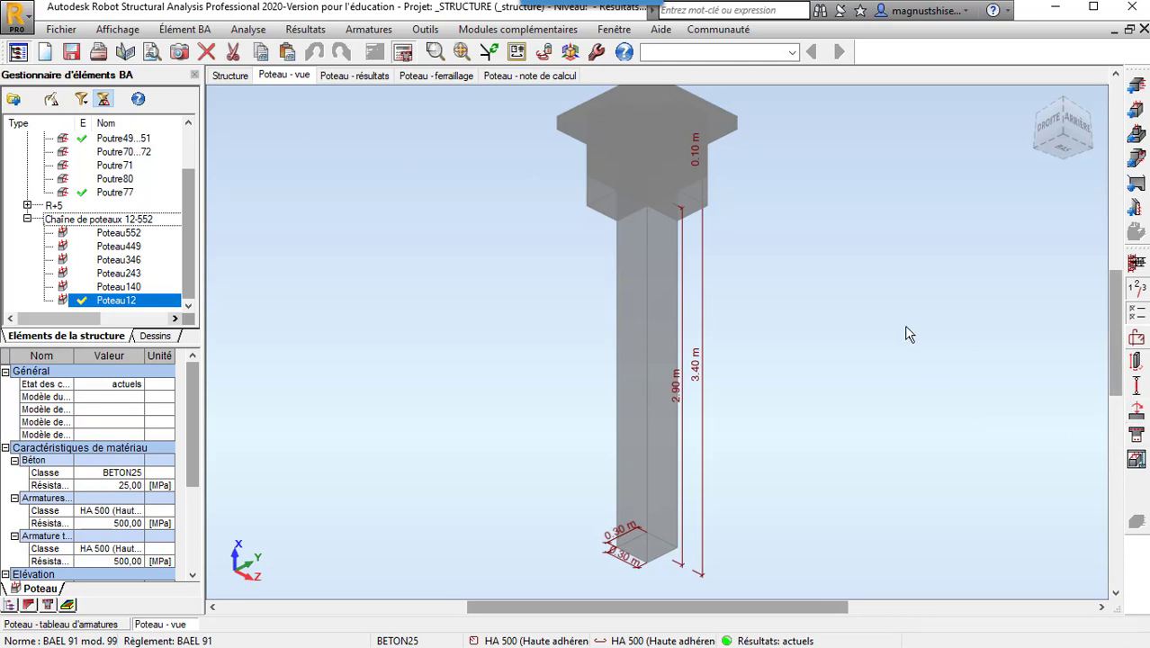
{"action": "left_click", "coordinate": [1138, 361]}
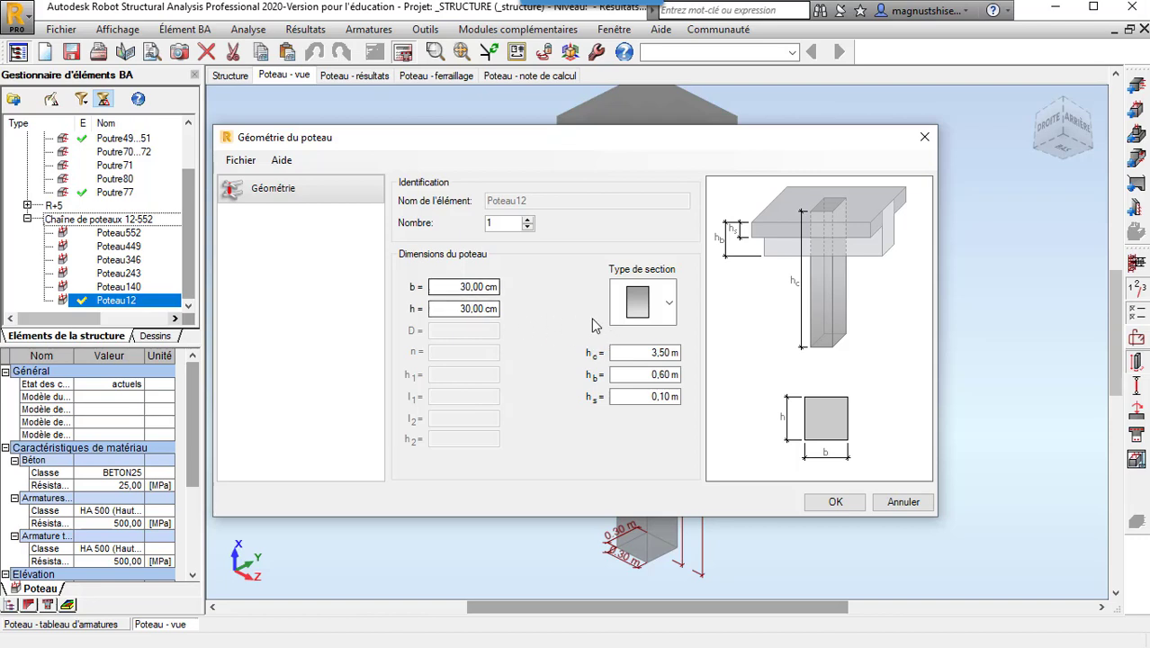
{"action": "left_click", "coordinate": [466, 288]}
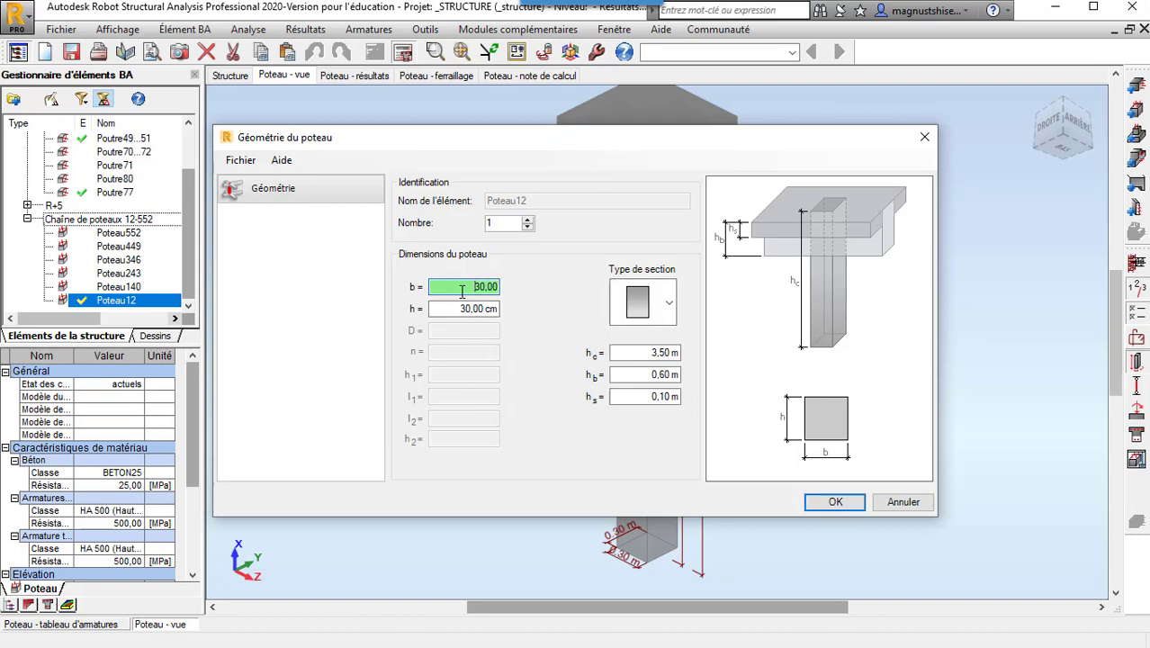
{"action": "left_click_drag", "start_coordinate": [486, 286], "coordinate": [464, 288]}
{"action": "type", "text": "3"}
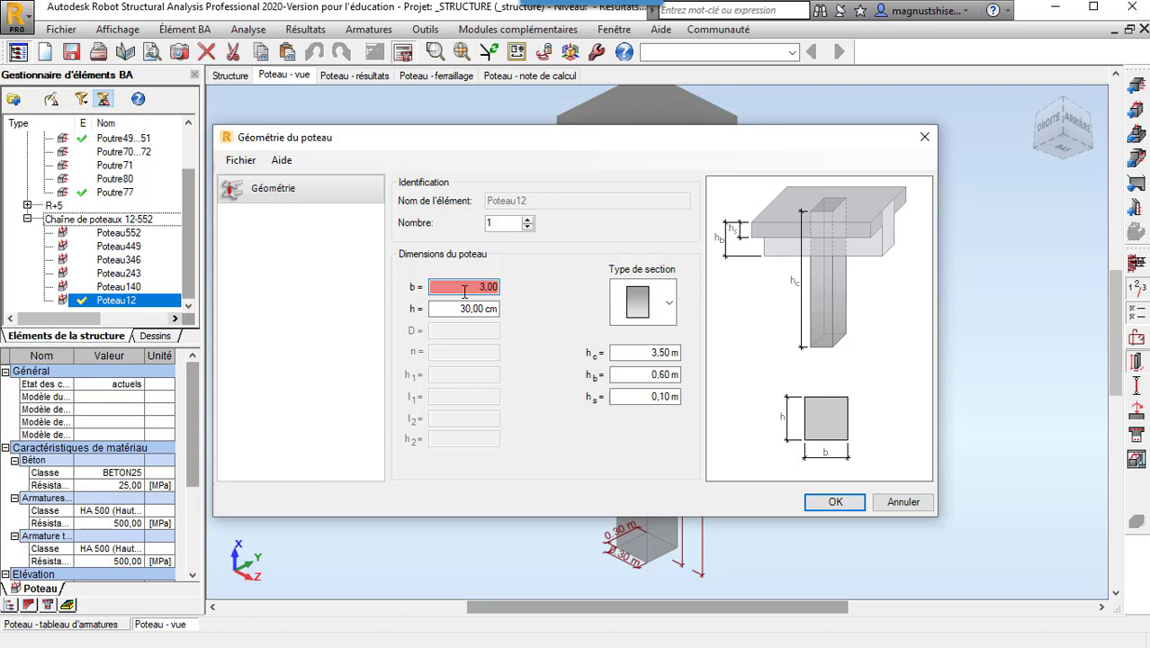
{"action": "type", "text": "5"}
{"action": "left_click", "coordinate": [474, 309]}
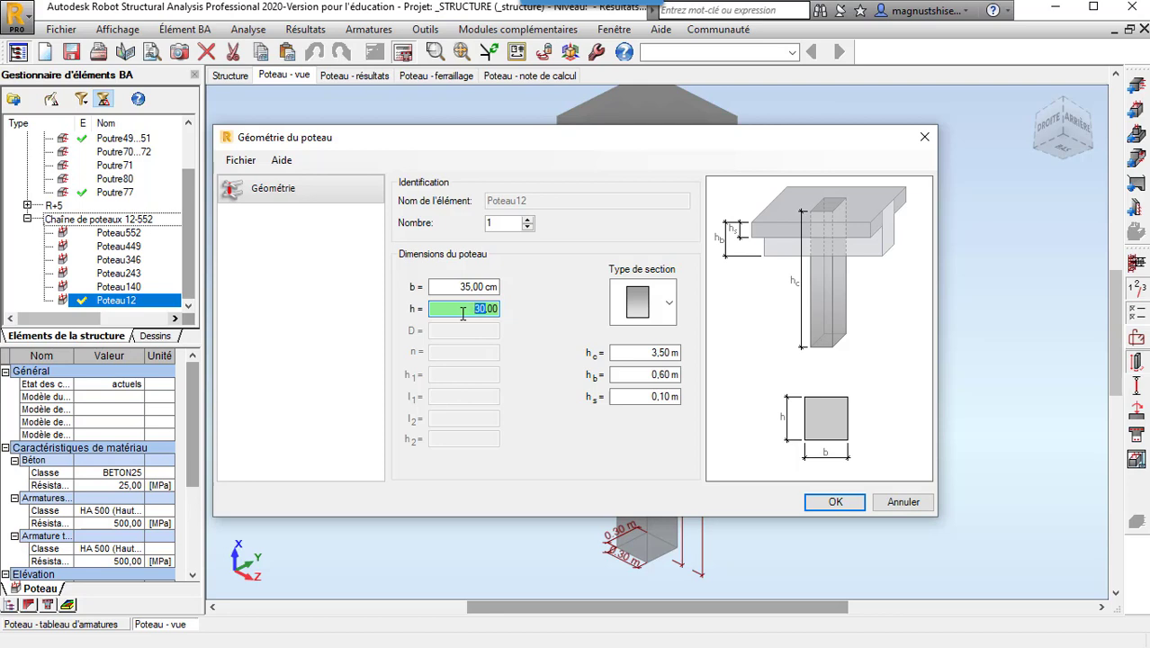
{"action": "type", "text": "35"}
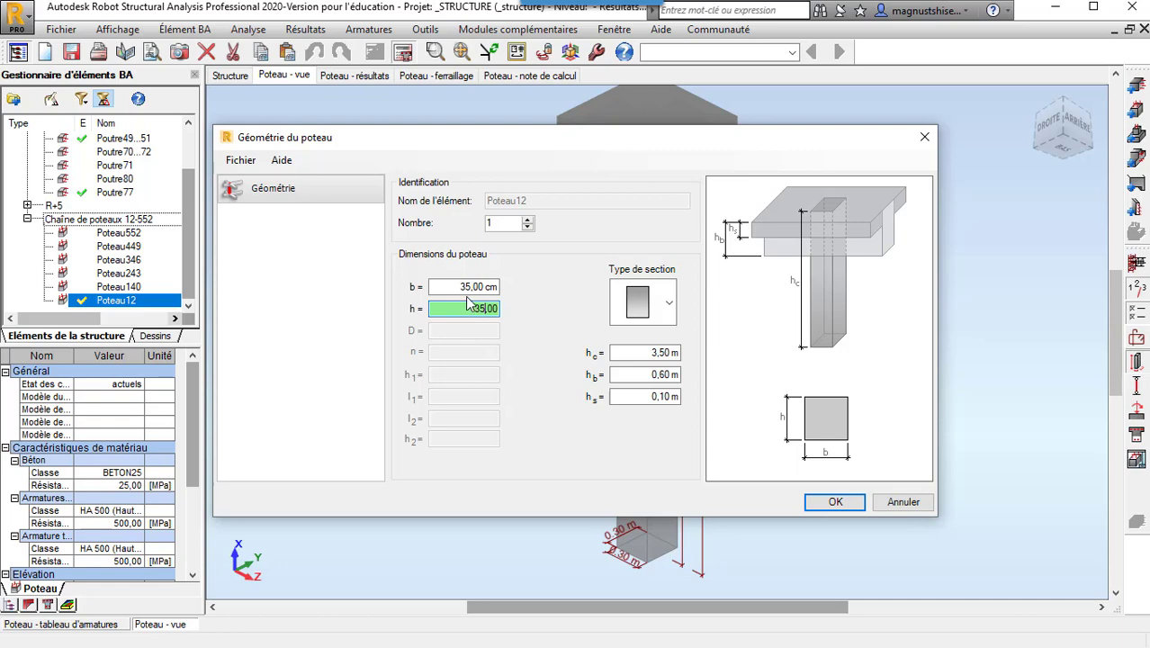
{"action": "left_click", "coordinate": [823, 504]}
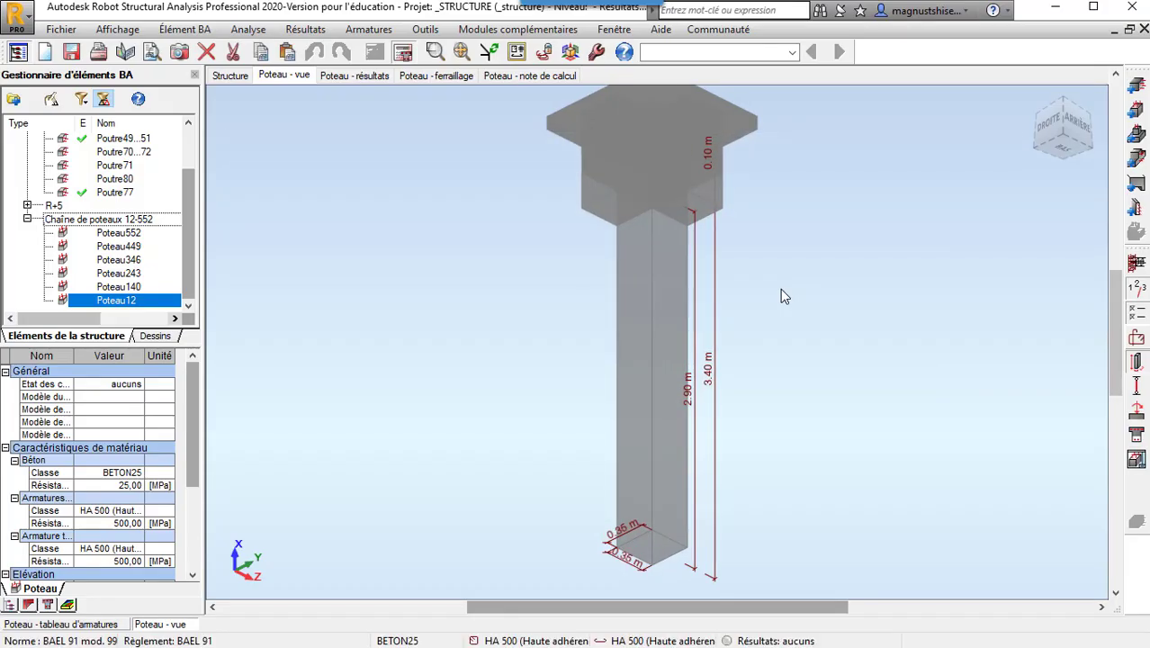
- Recalculate Poteau12 with the 35 x 35 cm section and check its safety coefficients in the column results
{"action": "left_click", "coordinate": [404, 54]}
{"action": "left_click", "coordinate": [637, 408]}
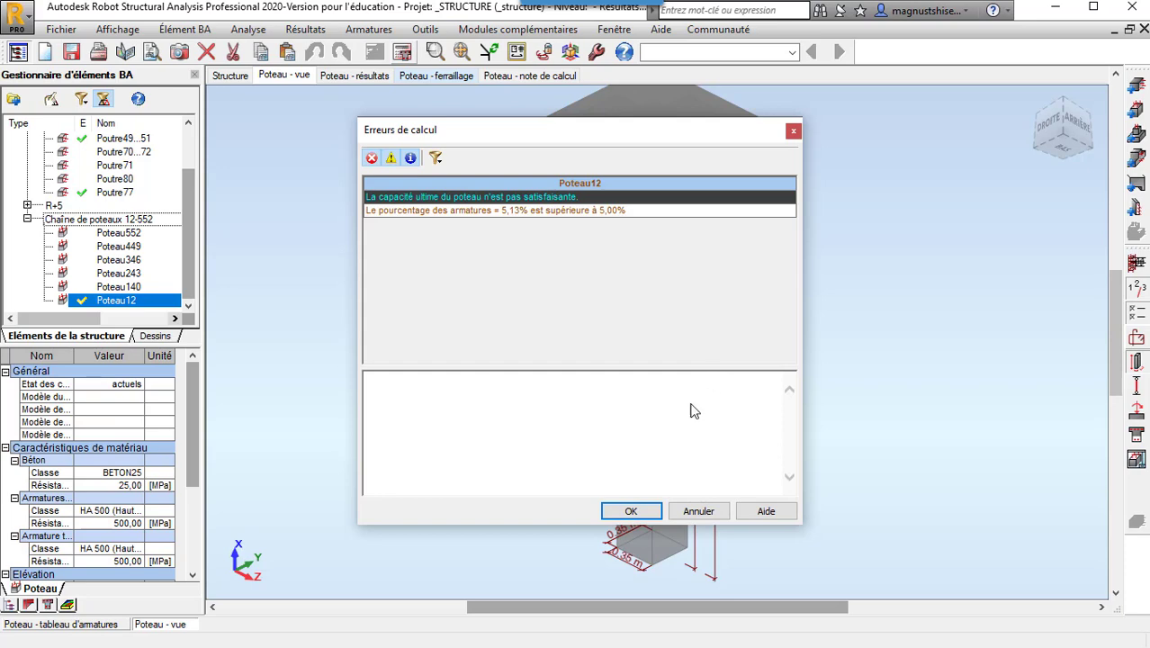
{"action": "left_click", "coordinate": [633, 511]}
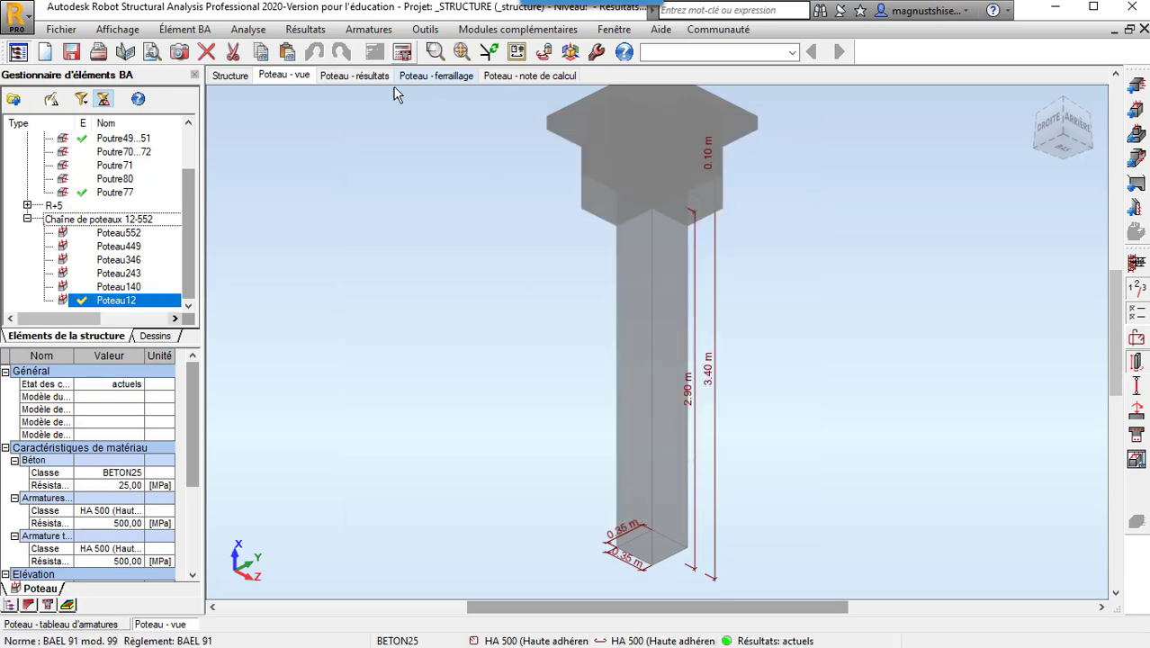
{"action": "left_click", "coordinate": [351, 78]}
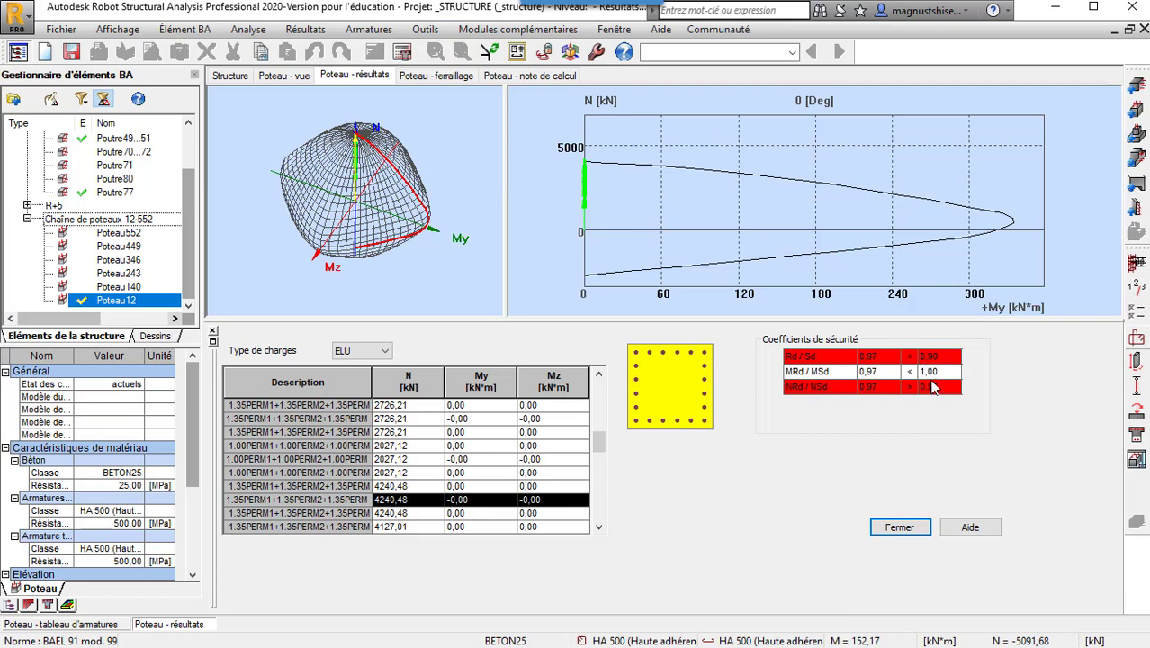
- Set Poteau12's section dimensions b and h to 40 cm each and accept the column geometry
{"action": "left_click", "coordinate": [268, 77]}
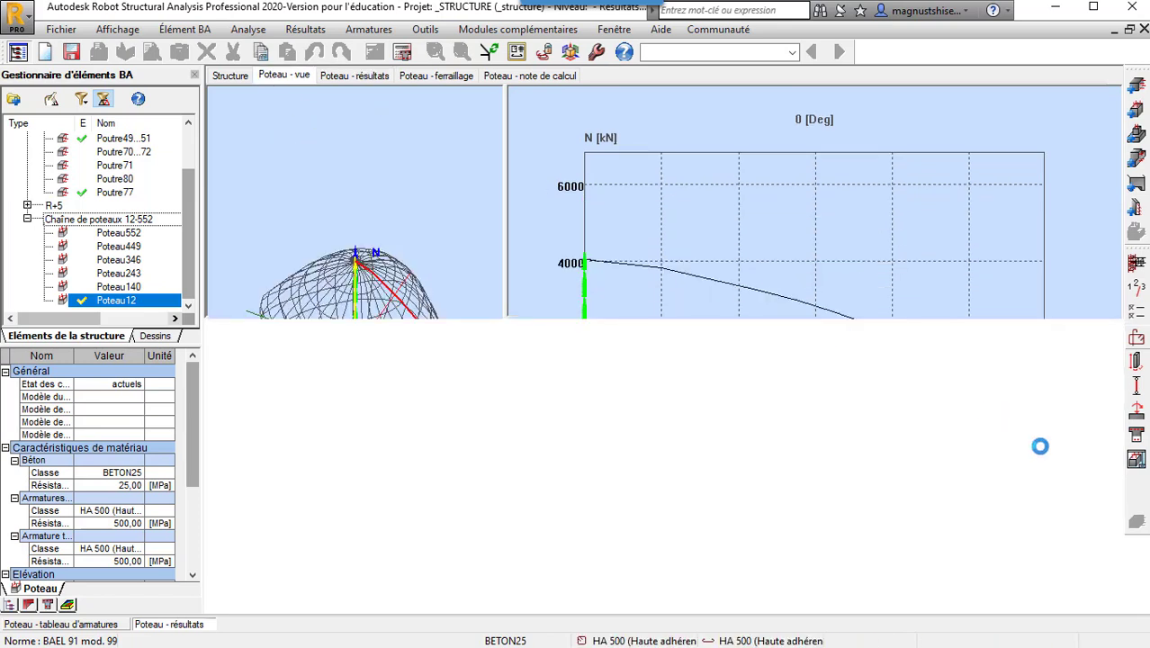
{"action": "left_click", "coordinate": [1136, 365]}
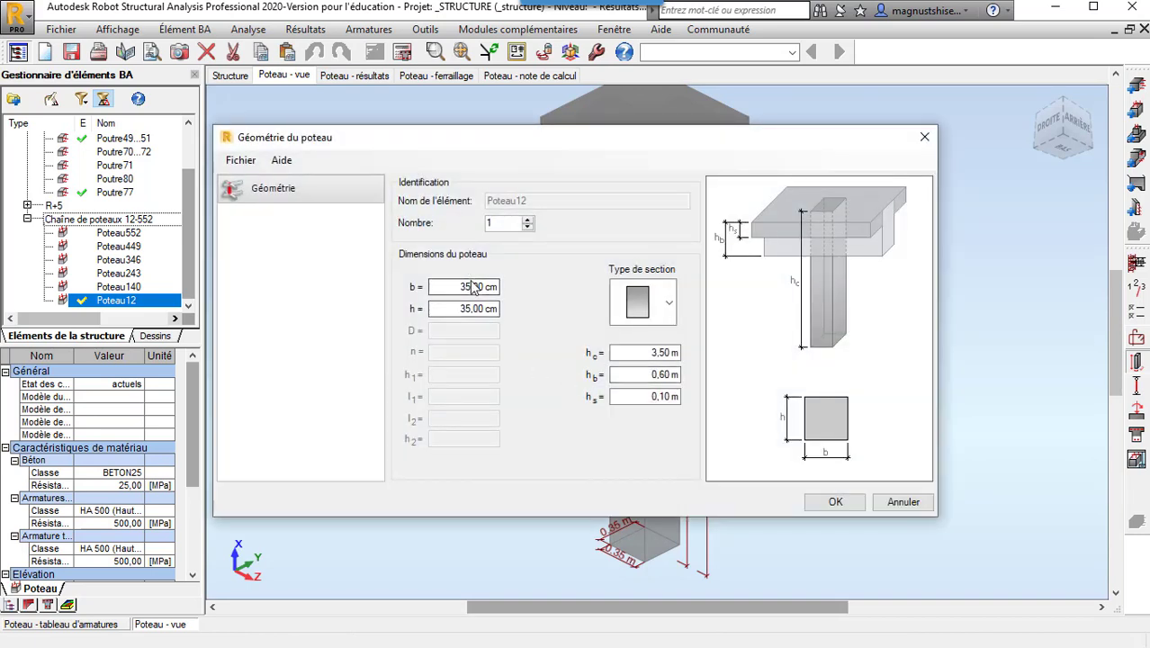
{"action": "left_click", "coordinate": [473, 286]}
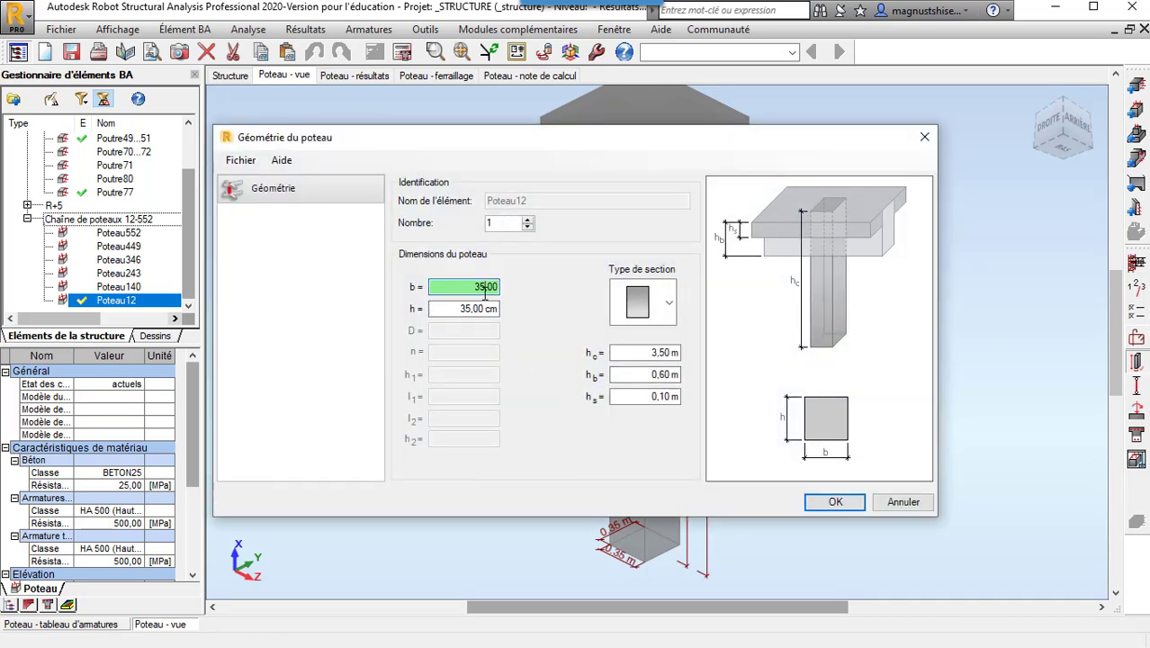
{"action": "type", "text": "40"}
{"action": "left_click", "coordinate": [472, 308]}
{"action": "double_click", "coordinate": [479, 308]}
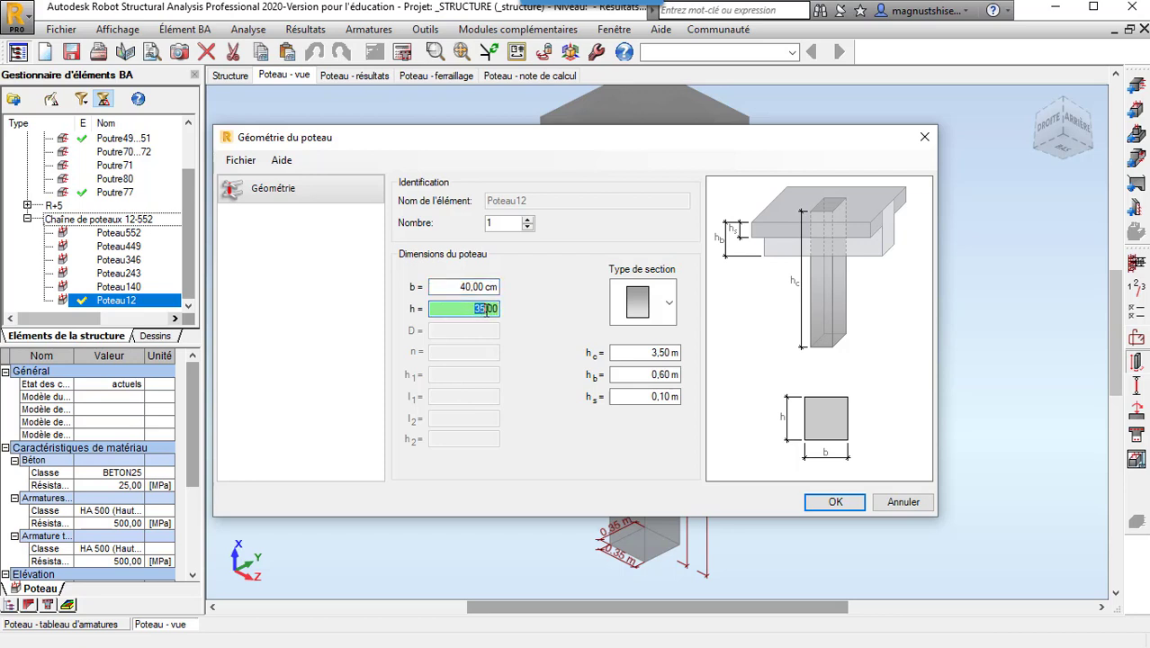
{"action": "type", "text": "40"}
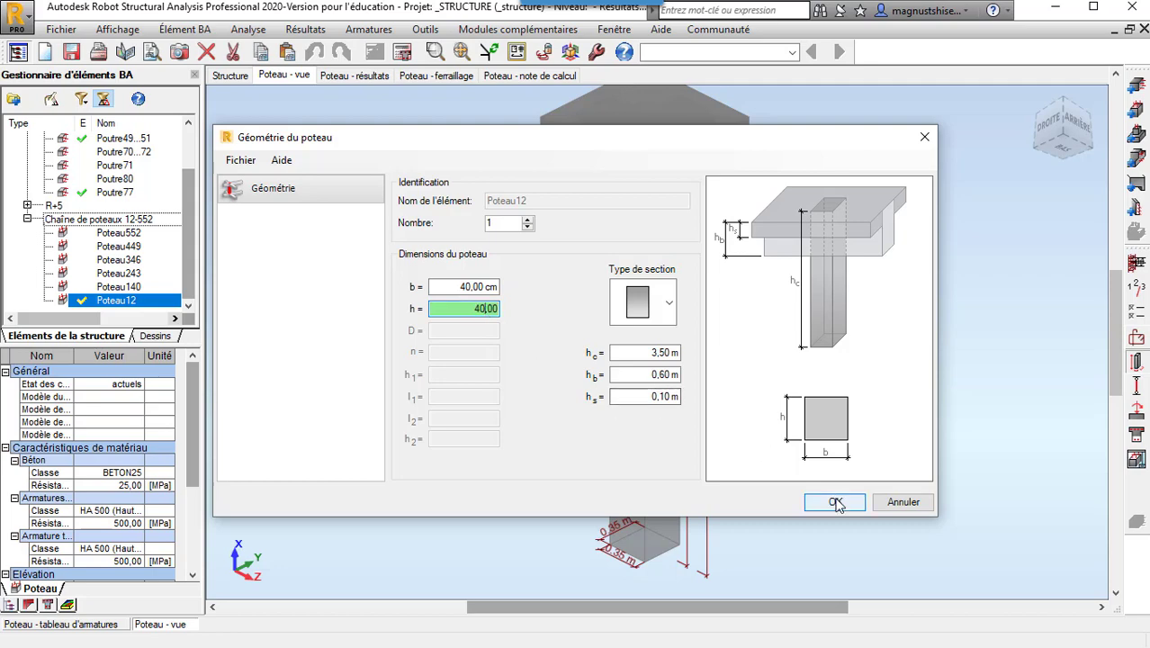
{"action": "left_click", "coordinate": [832, 501]}
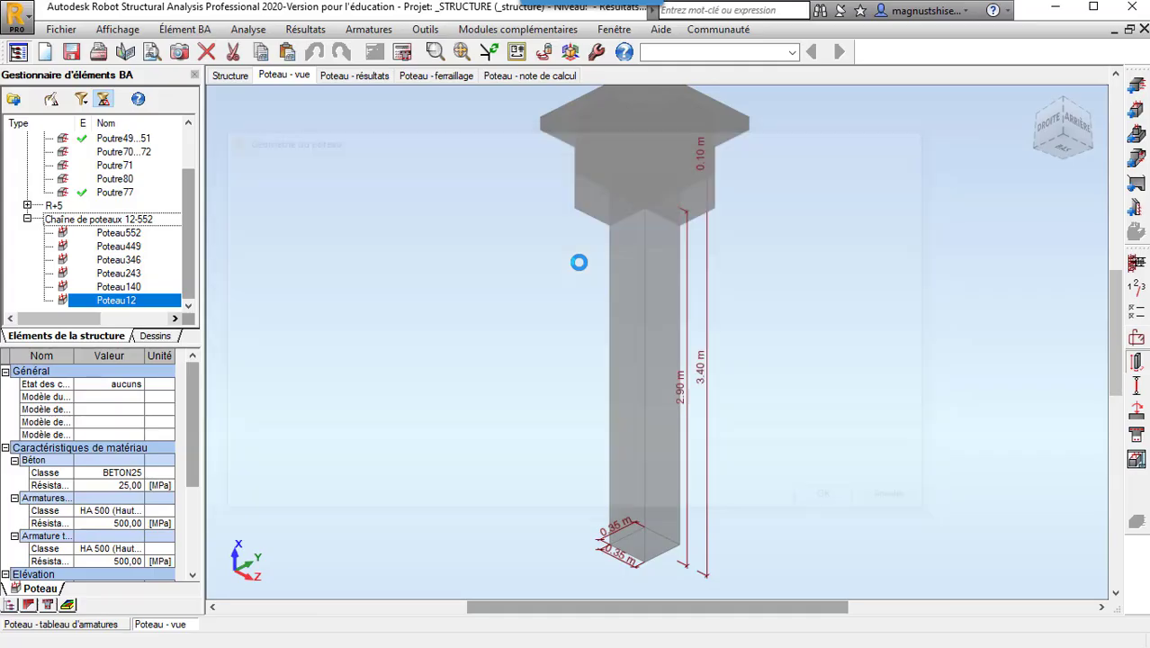
- Recalculate Poteau12 with the 40 x 40 cm section and check its safety coefficients in the column results
{"action": "left_click", "coordinate": [402, 51]}
{"action": "left_click", "coordinate": [620, 414]}
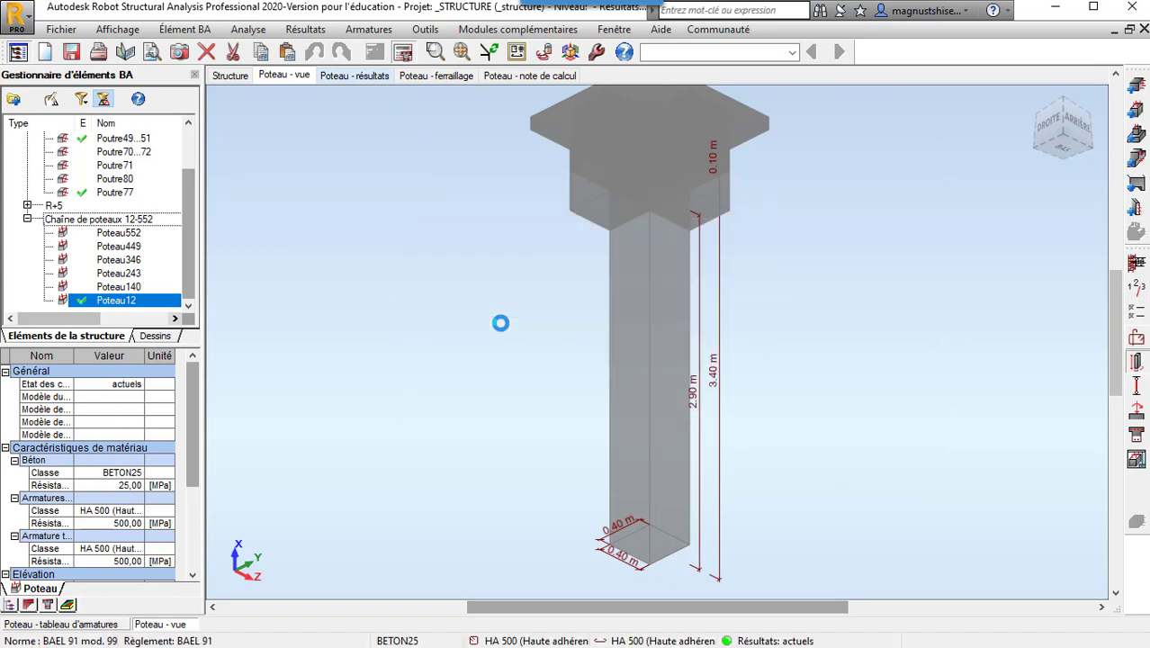
{"action": "left_click", "coordinate": [334, 76]}
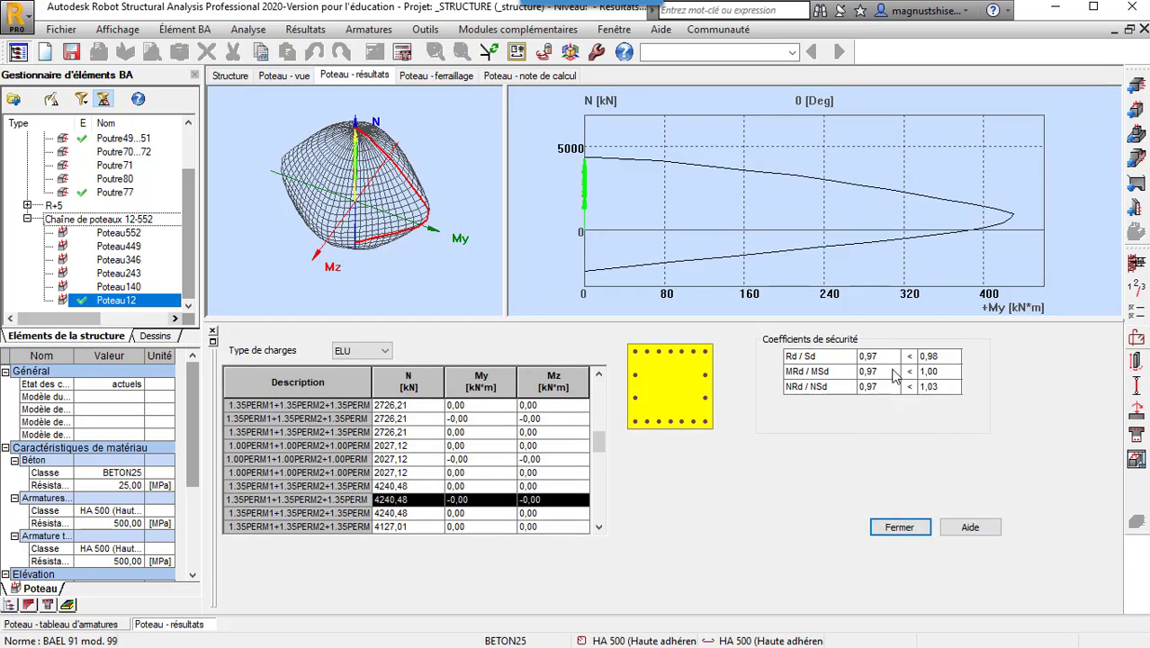
- Inspect Poteau12's reinforcement layout in the cross-section and elevation views
{"action": "left_click", "coordinate": [446, 79]}
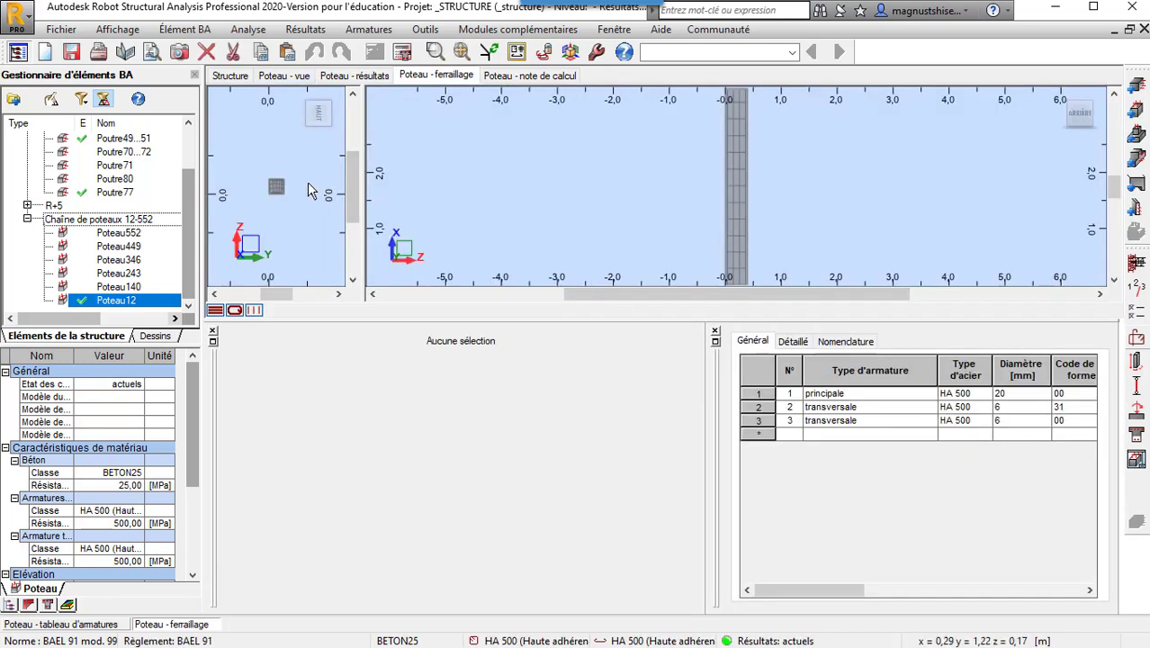
{"action": "scroll", "coordinate": [257, 196], "scroll_direction": "up", "scroll_amount": 3}
{"action": "scroll", "coordinate": [257, 196], "scroll_direction": "up", "scroll_amount": 2}
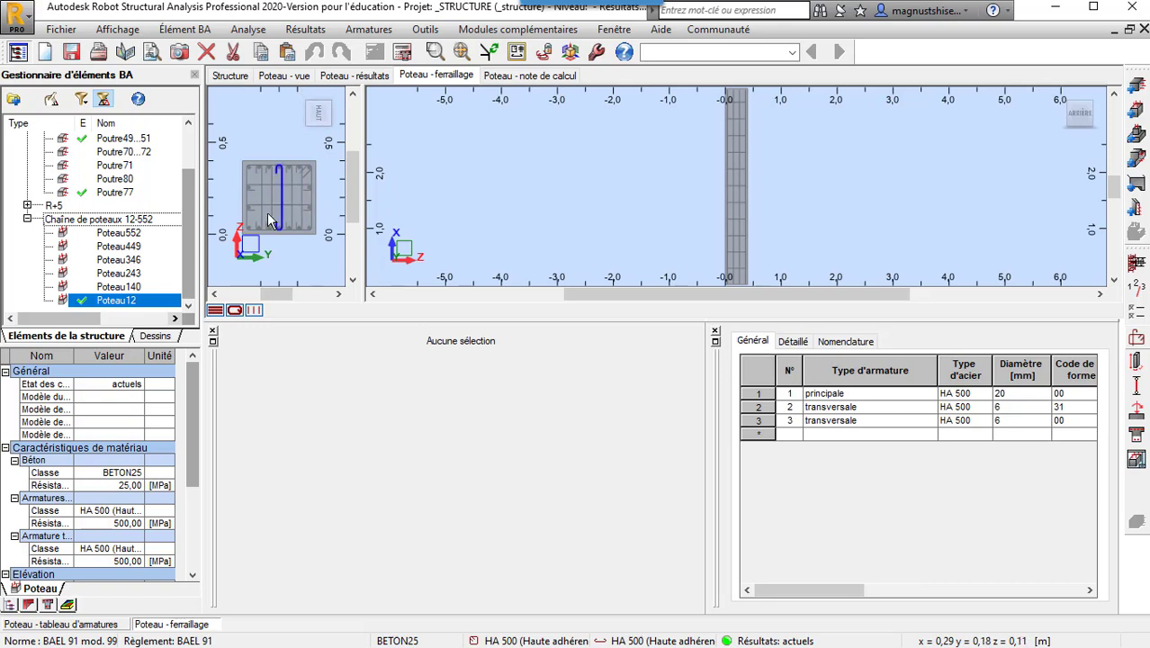
{"action": "scroll", "coordinate": [614, 261], "scroll_direction": "down", "scroll_amount": 1}
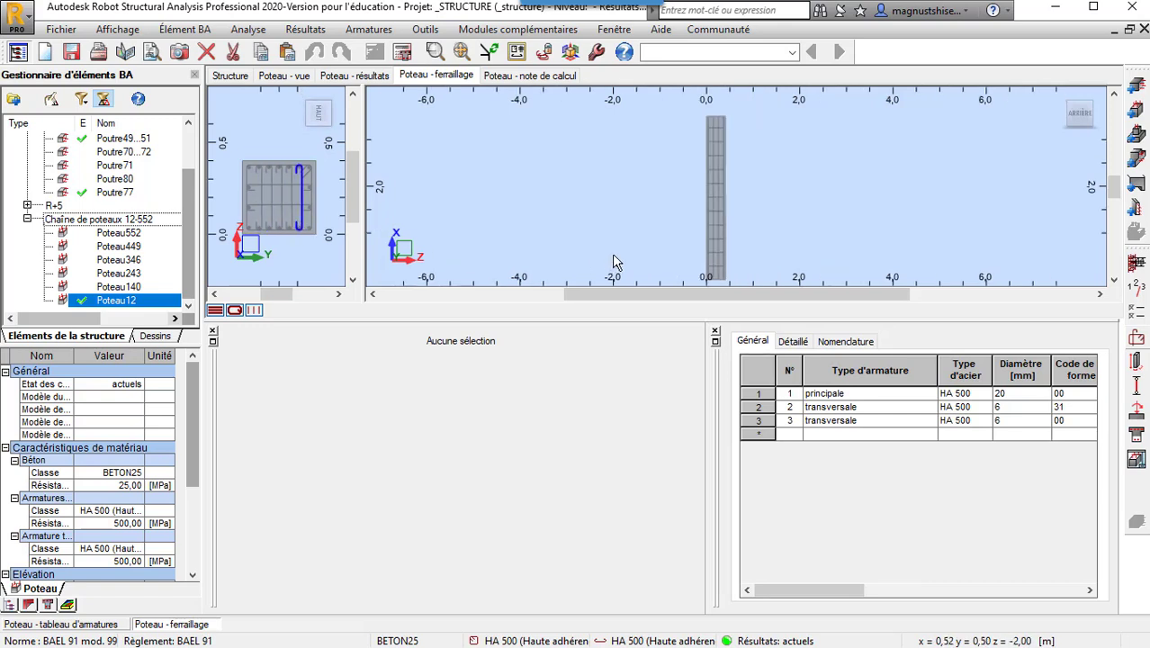
{"action": "scroll", "coordinate": [613, 258], "scroll_direction": "down", "scroll_amount": 3}
{"action": "scroll", "coordinate": [650, 220], "scroll_direction": "up", "scroll_amount": 3}
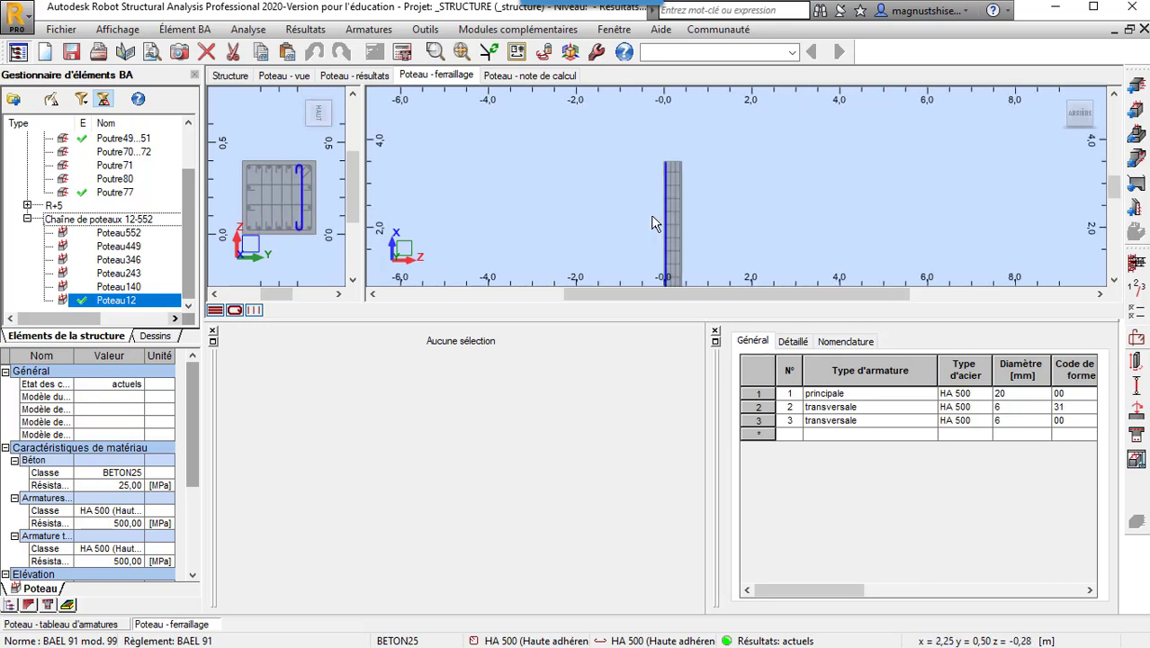
- Read through Poteau12's calculation note, covering geometry, assumptions, loads, theoretical results, reinforcement and quantities
{"action": "left_click", "coordinate": [556, 76]}
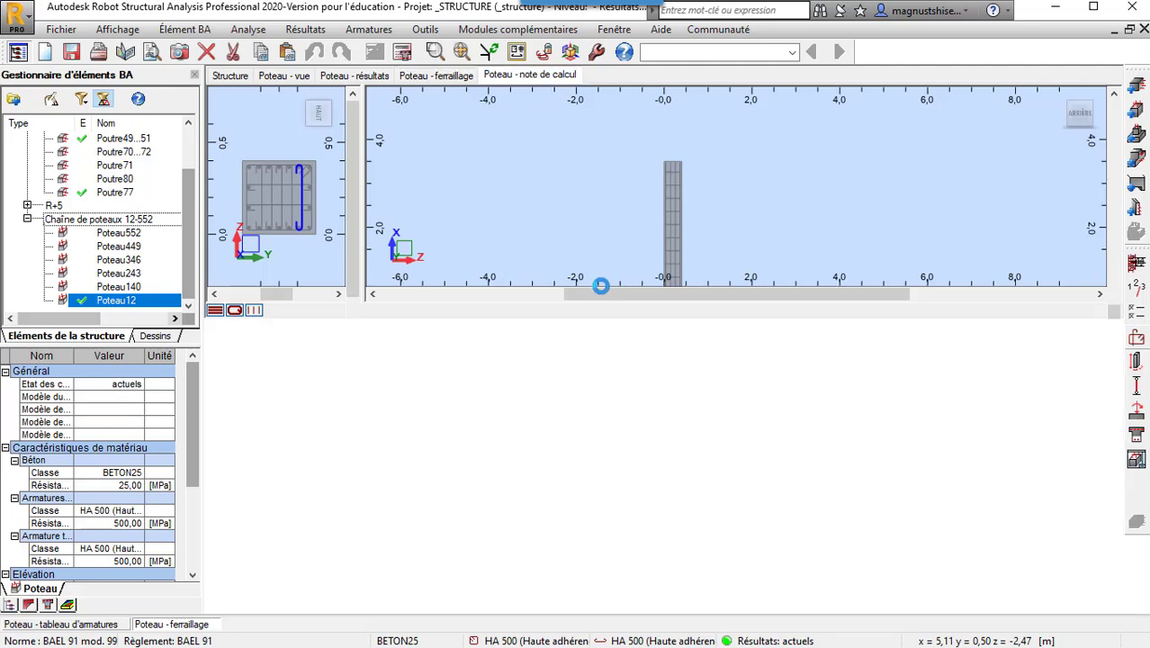
{"action": "scroll", "coordinate": [528, 396], "scroll_direction": "down", "scroll_amount": 10}
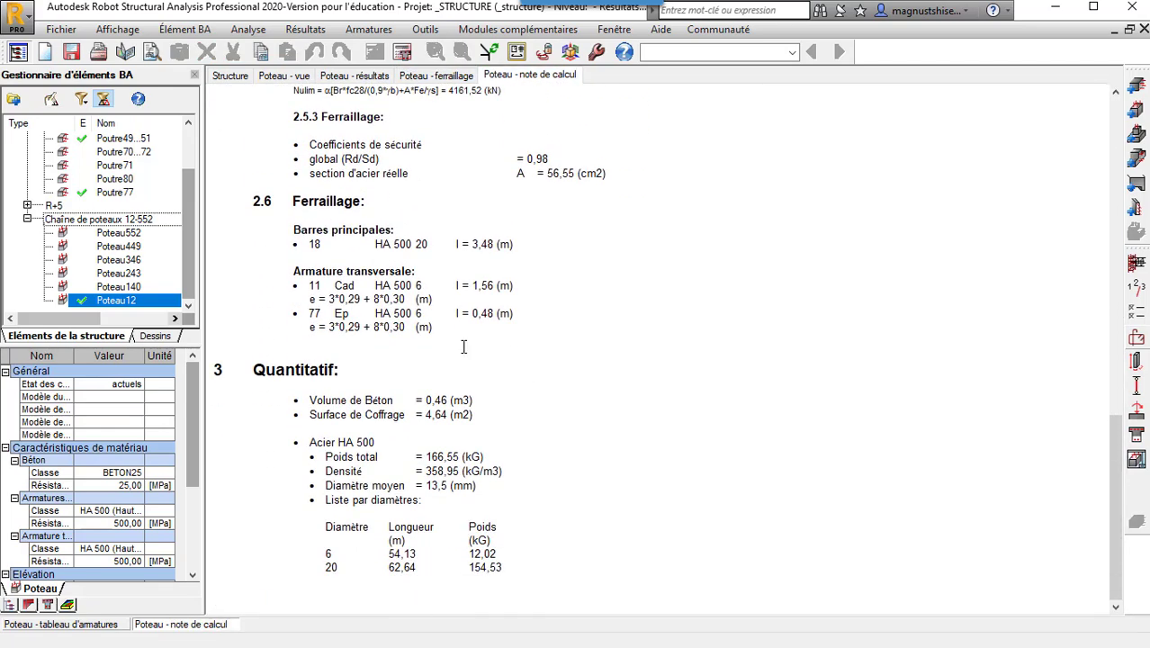
{"action": "scroll", "coordinate": [464, 347], "scroll_direction": "up", "scroll_amount": 6}
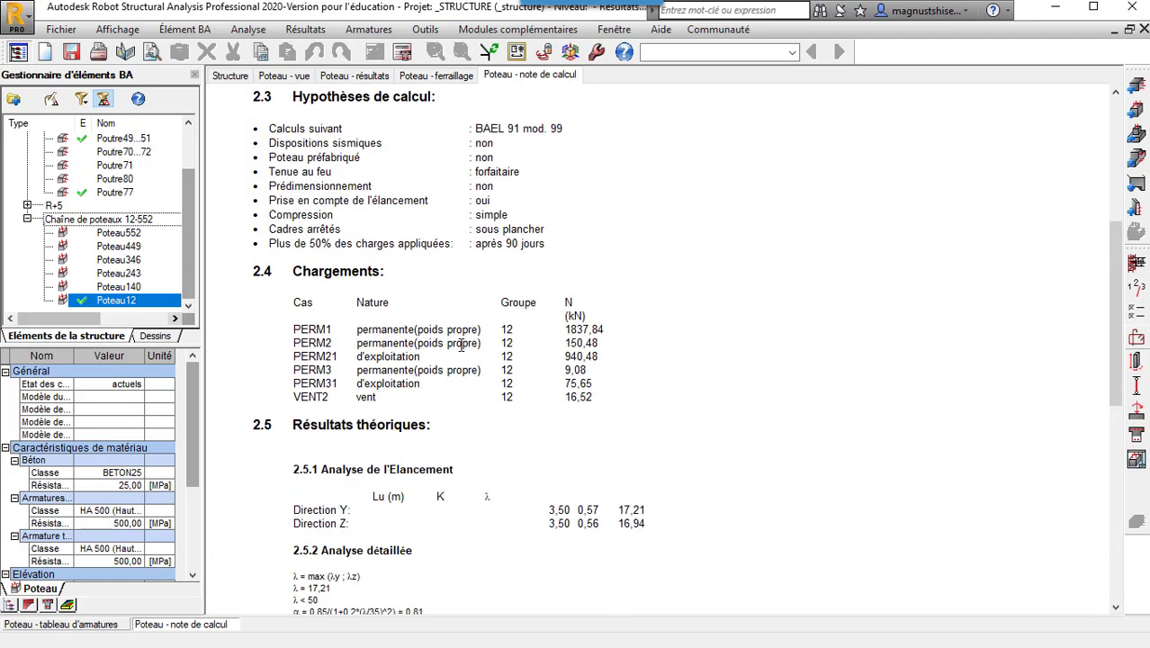
{"action": "scroll", "coordinate": [460, 345], "scroll_direction": "up", "scroll_amount": 3}
{"action": "scroll", "coordinate": [461, 345], "scroll_direction": "up", "scroll_amount": 1}
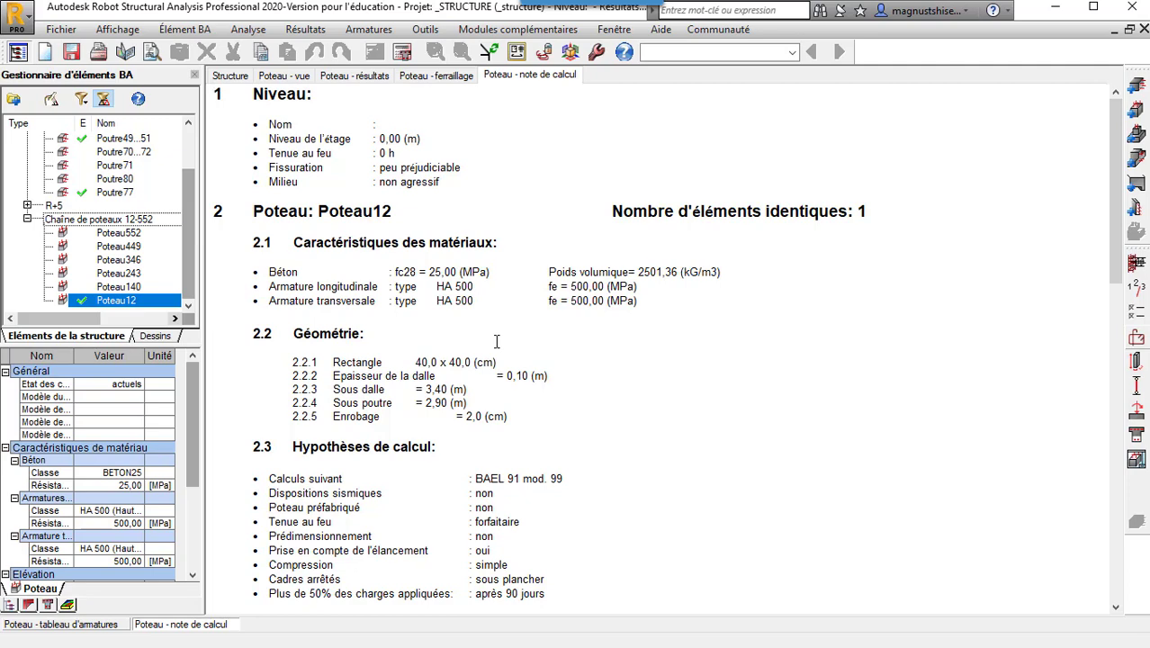
{"action": "scroll", "coordinate": [496, 341], "scroll_direction": "down", "scroll_amount": 2}
{"action": "scroll", "coordinate": [495, 341], "scroll_direction": "down", "scroll_amount": 5}
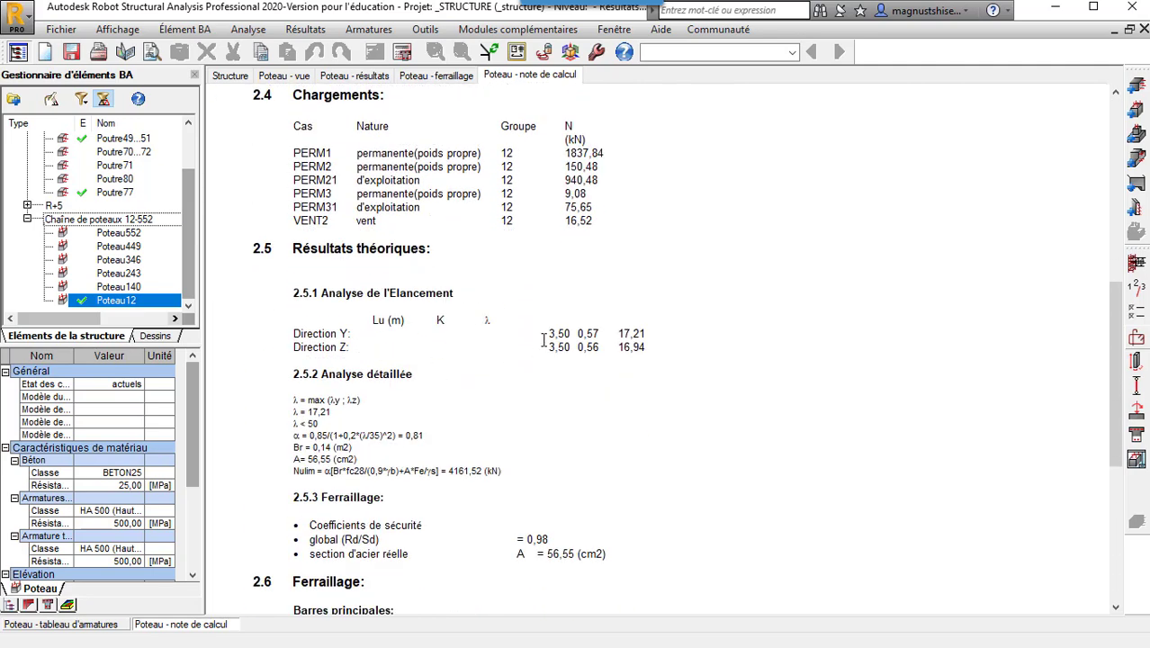
{"action": "scroll", "coordinate": [543, 339], "scroll_direction": "down", "scroll_amount": 2}
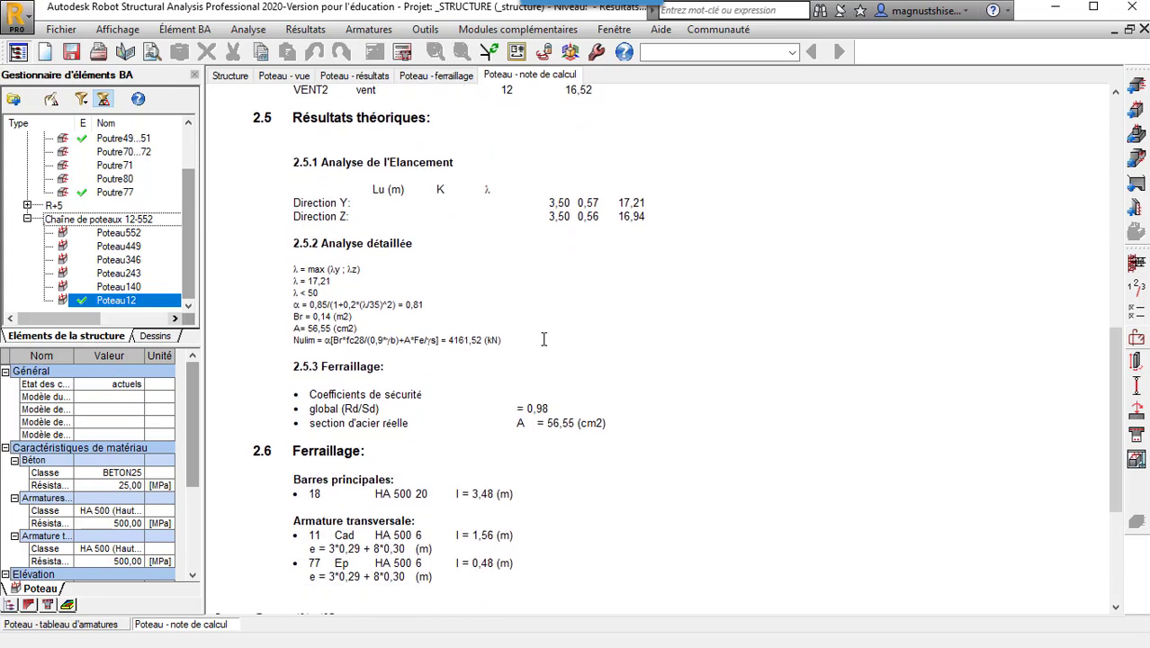
{"action": "scroll", "coordinate": [543, 339], "scroll_direction": "down", "scroll_amount": 4}
{"action": "scroll", "coordinate": [567, 302], "scroll_direction": "up", "scroll_amount": 14}
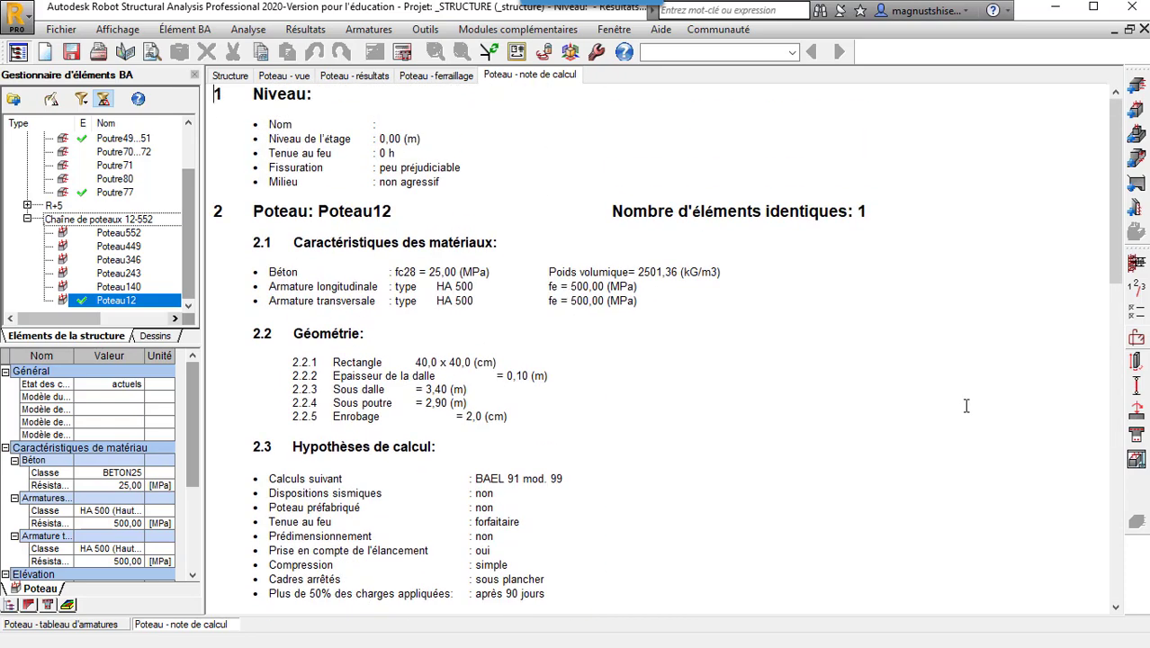
- Generate the execution drawing of Poteau12, look it over, and return to the column design
{"action": "left_click", "coordinate": [1135, 459]}
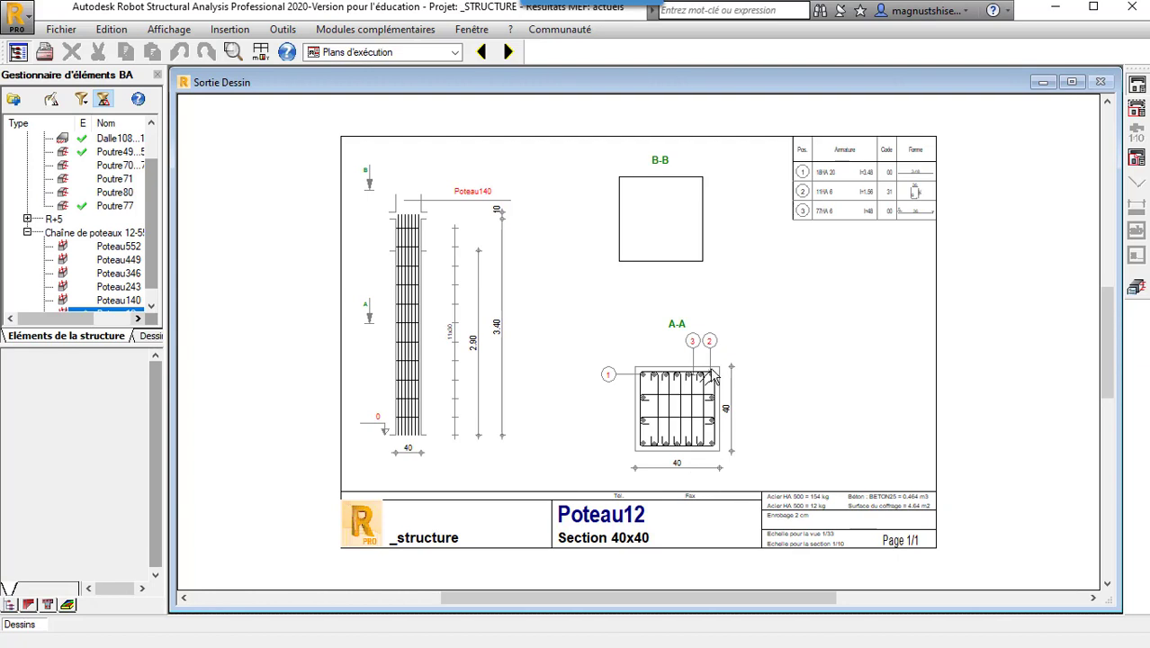
{"action": "left_click", "coordinate": [455, 54]}
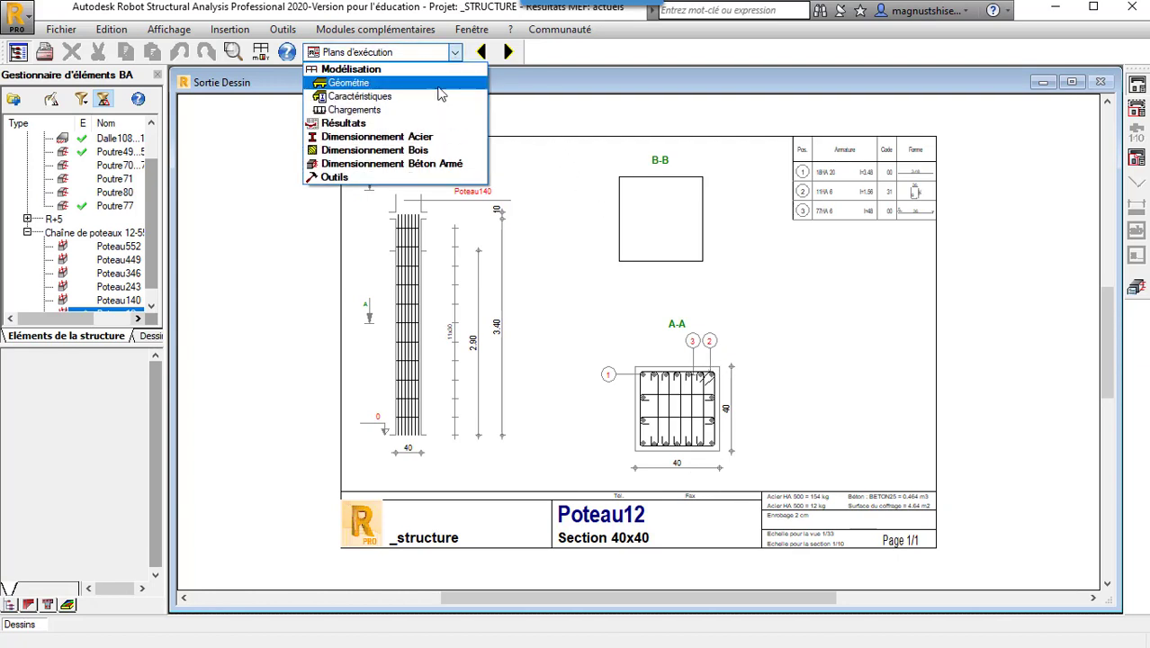
{"action": "left_click", "coordinate": [574, 52]}
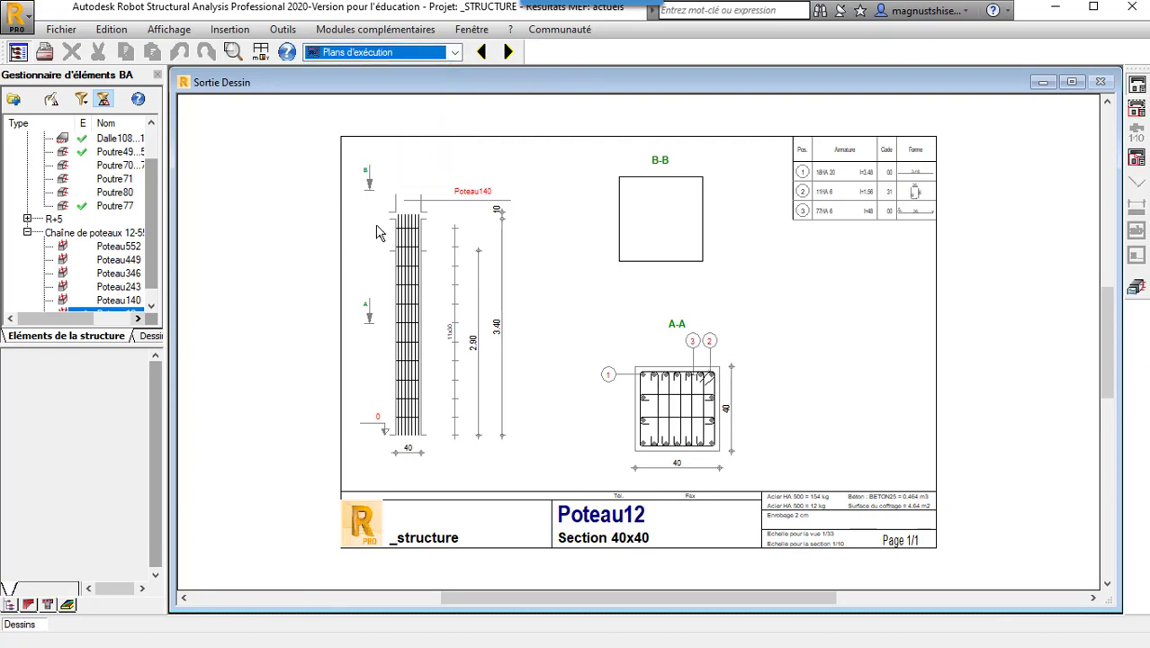
{"action": "left_click", "coordinate": [1134, 287]}
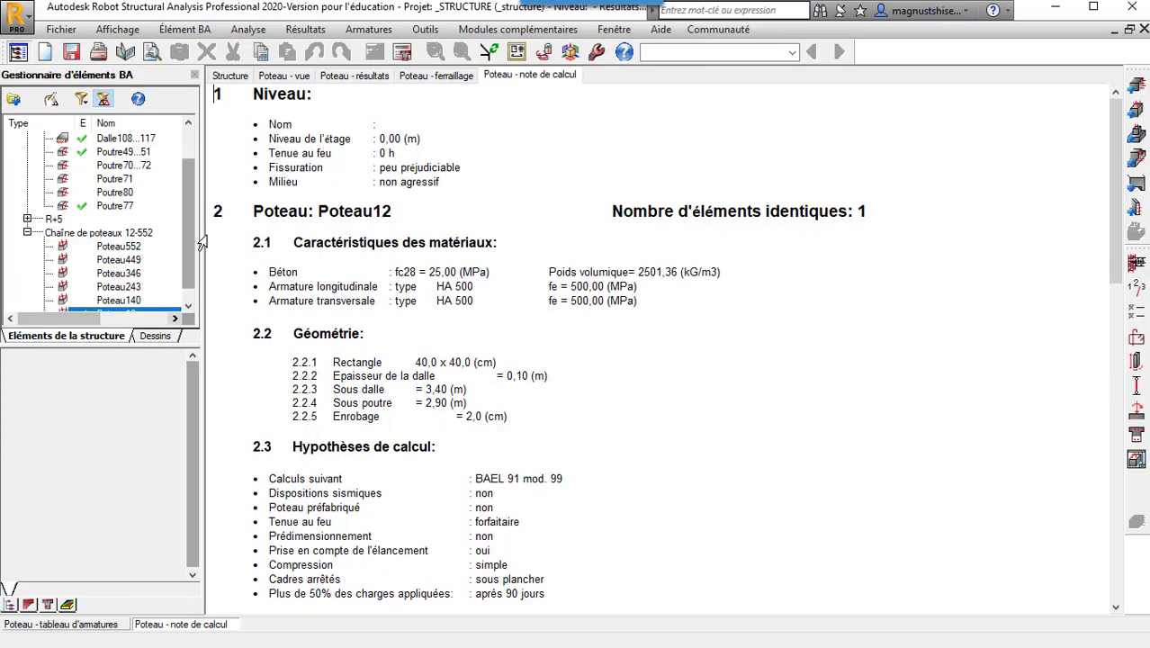
- Select Poteau243 in column chain 12-552 and show it in the column view
{"action": "scroll", "coordinate": [188, 256], "scroll_direction": "down", "scroll_amount": 1}
{"action": "left_click", "coordinate": [131, 290]}
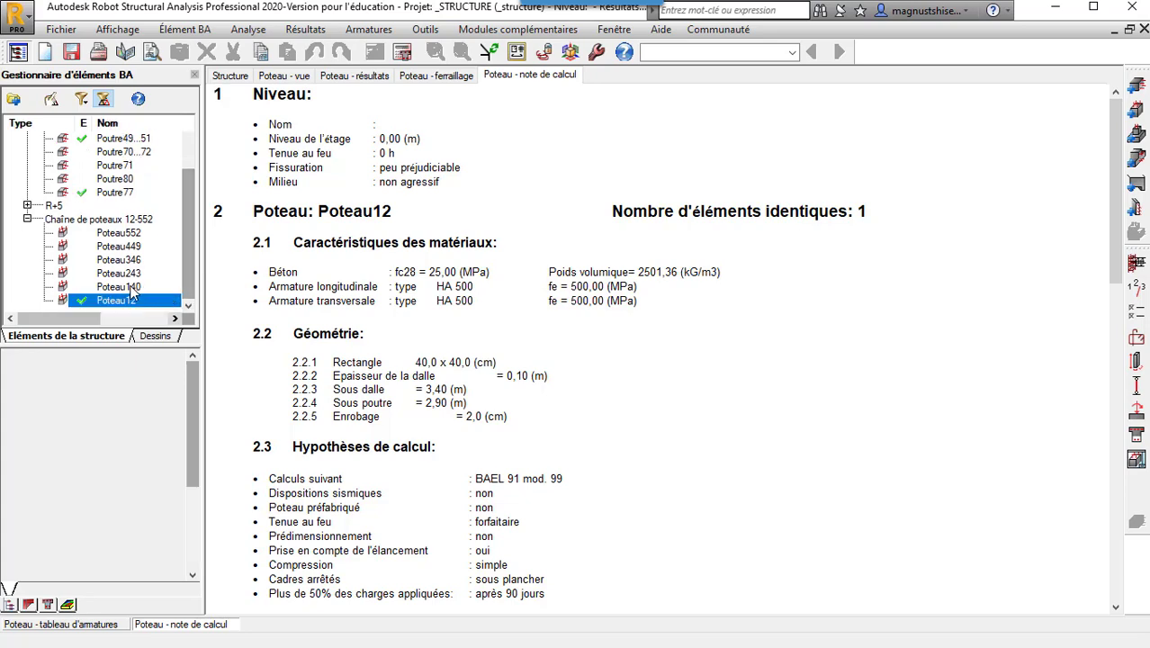
{"action": "left_click", "coordinate": [129, 286]}
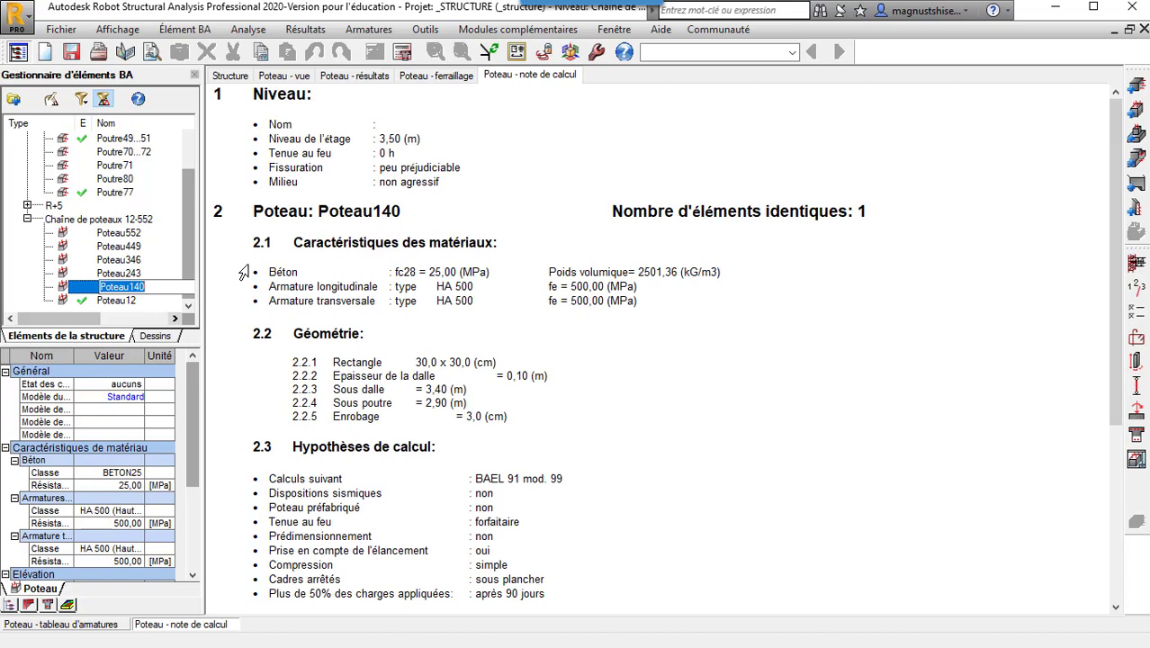
{"action": "left_click", "coordinate": [183, 286]}
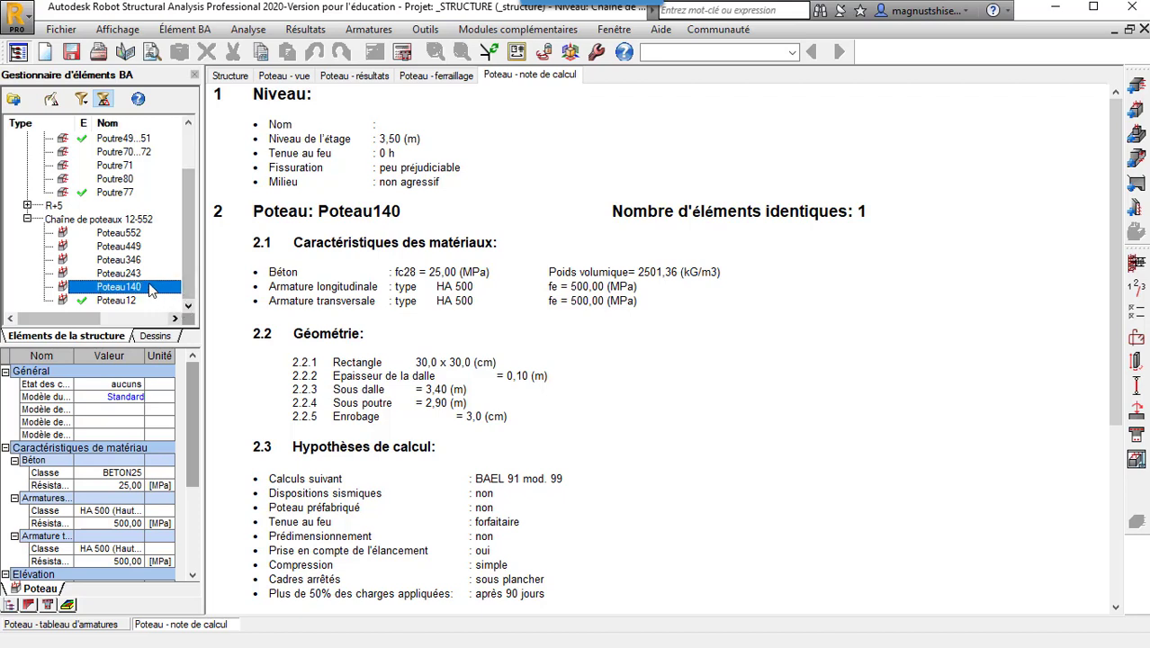
{"action": "left_click", "coordinate": [133, 273]}
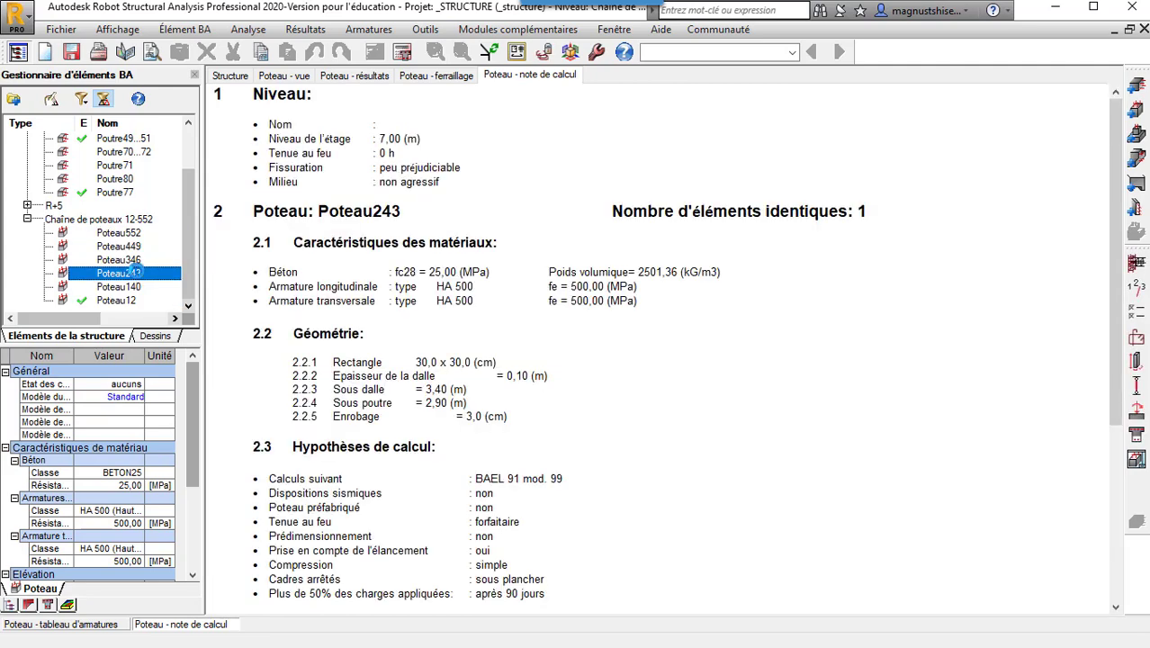
{"action": "left_click", "coordinate": [295, 74]}
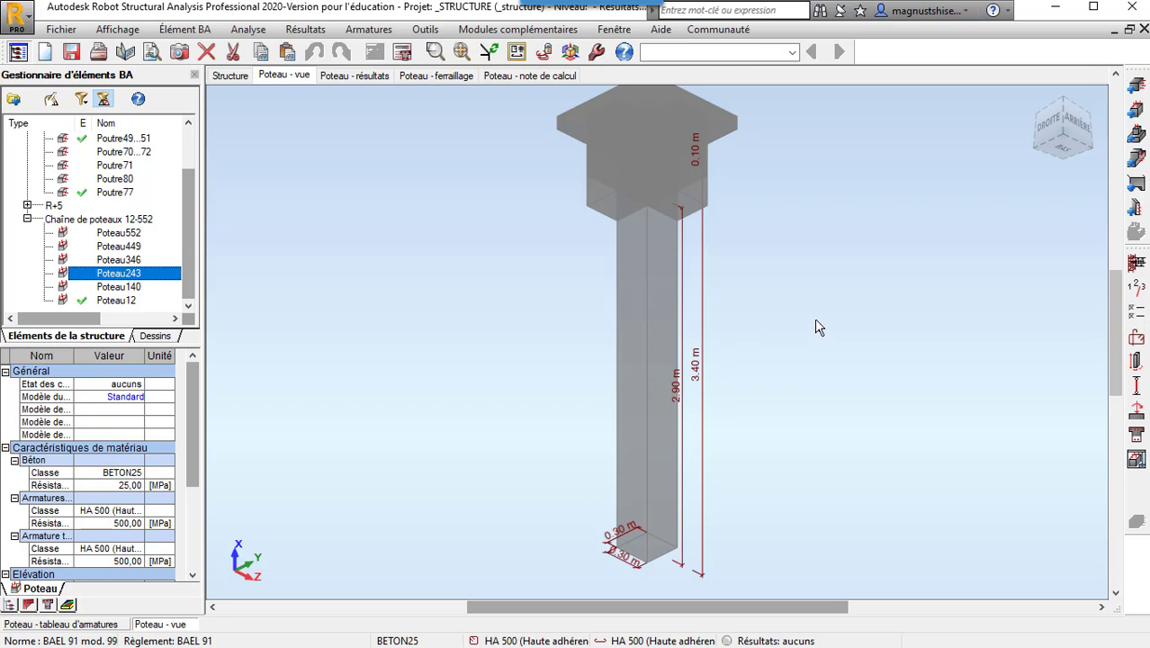
- Set Poteau243's buckling model to pinned at both ends, without translation, with k = 1,00 in directions Y and Z, and apply it
{"action": "left_click", "coordinate": [1137, 394]}
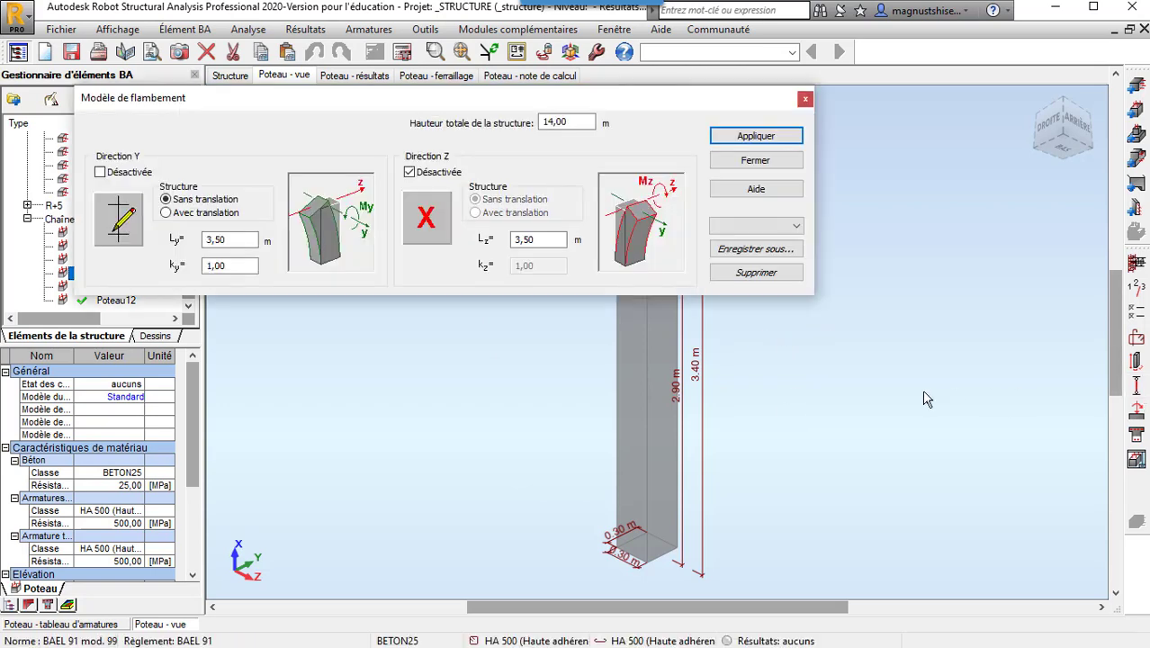
{"action": "left_click", "coordinate": [128, 235]}
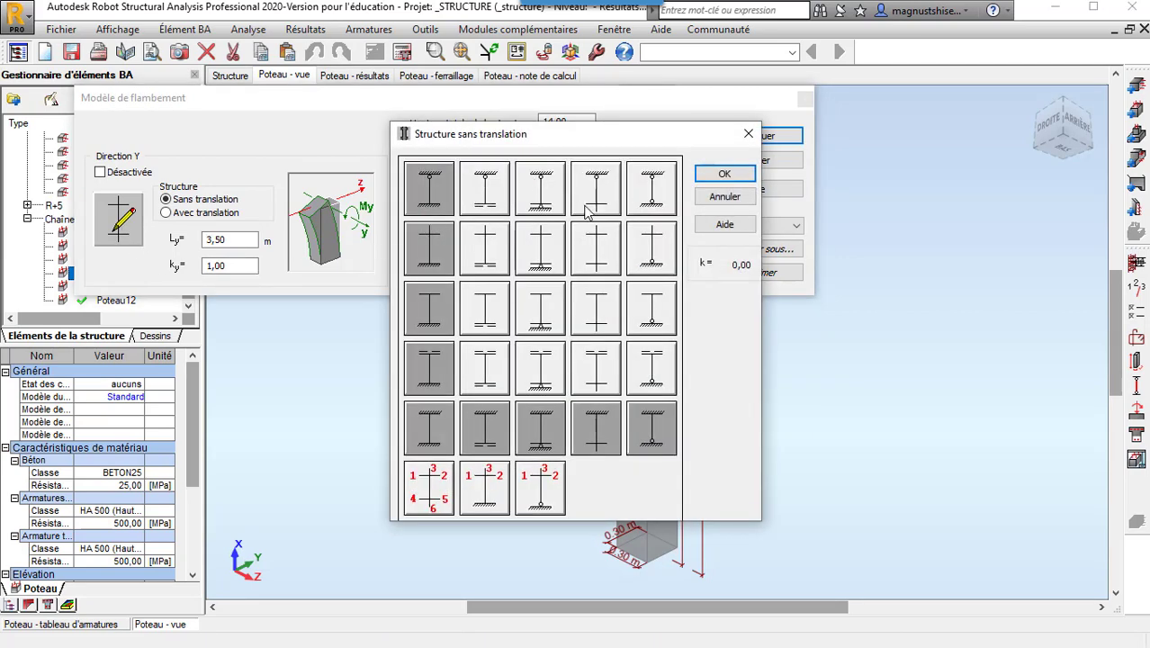
{"action": "left_click", "coordinate": [653, 204]}
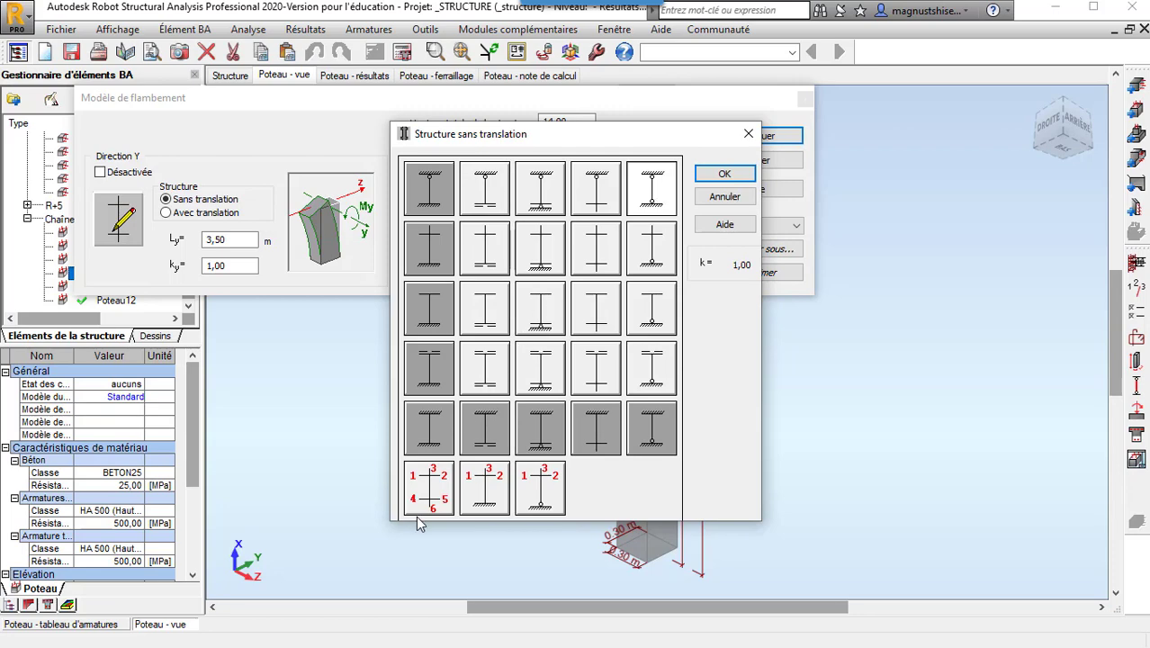
{"action": "left_click", "coordinate": [723, 176]}
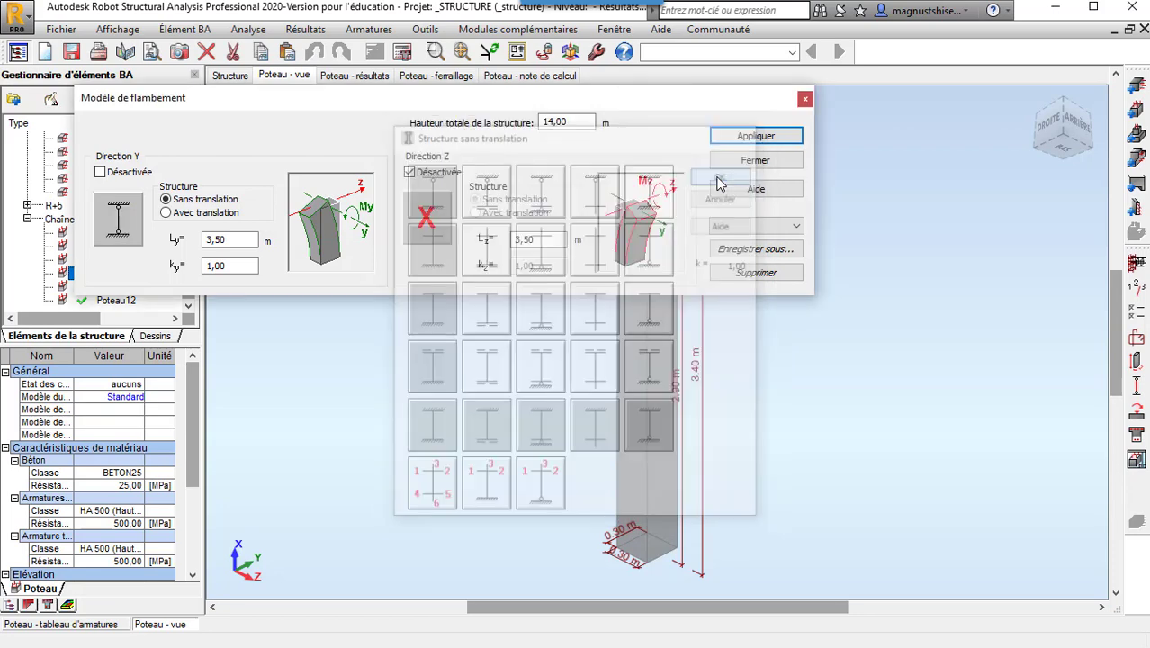
{"action": "left_click", "coordinate": [438, 223]}
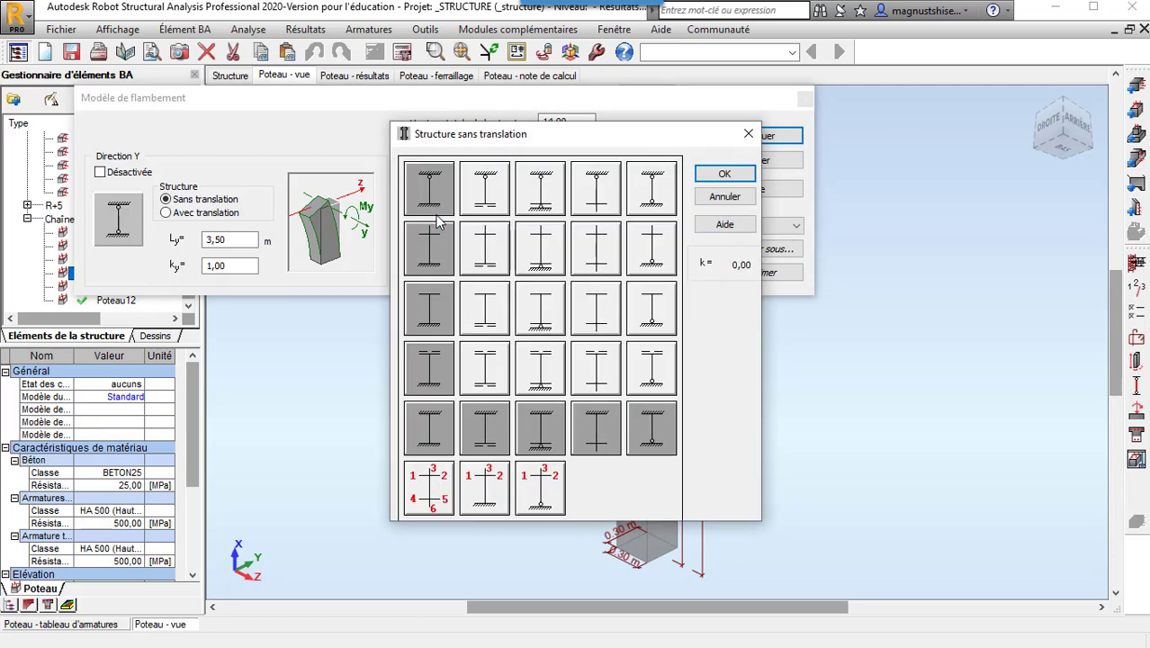
{"action": "left_click", "coordinate": [651, 189]}
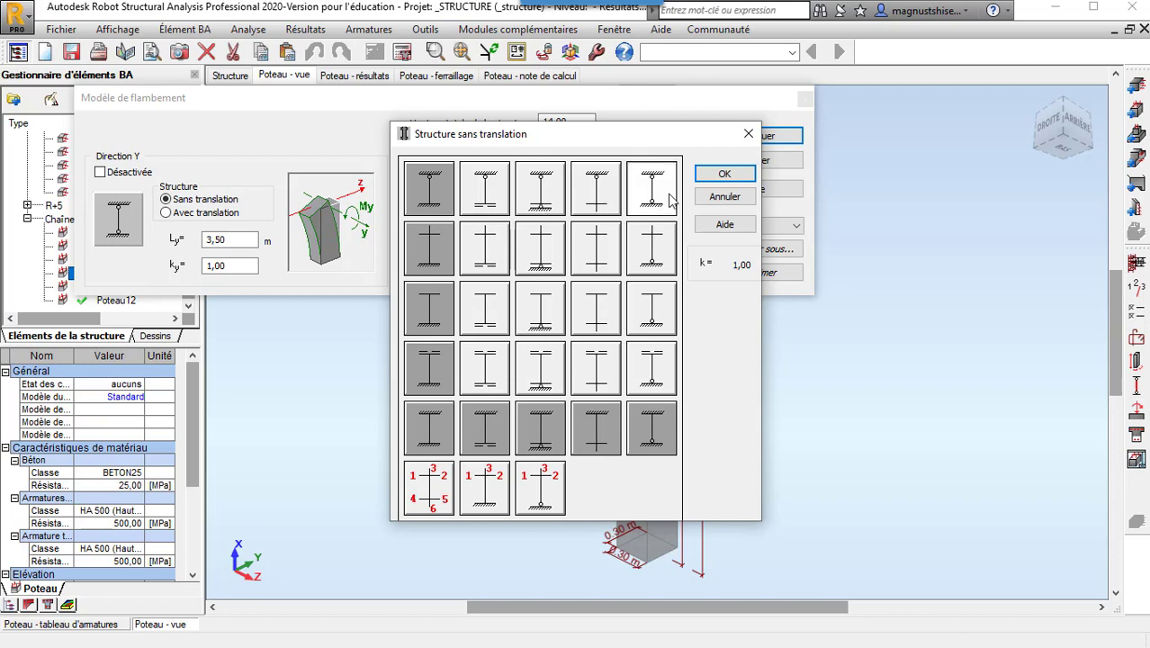
{"action": "left_click", "coordinate": [724, 174]}
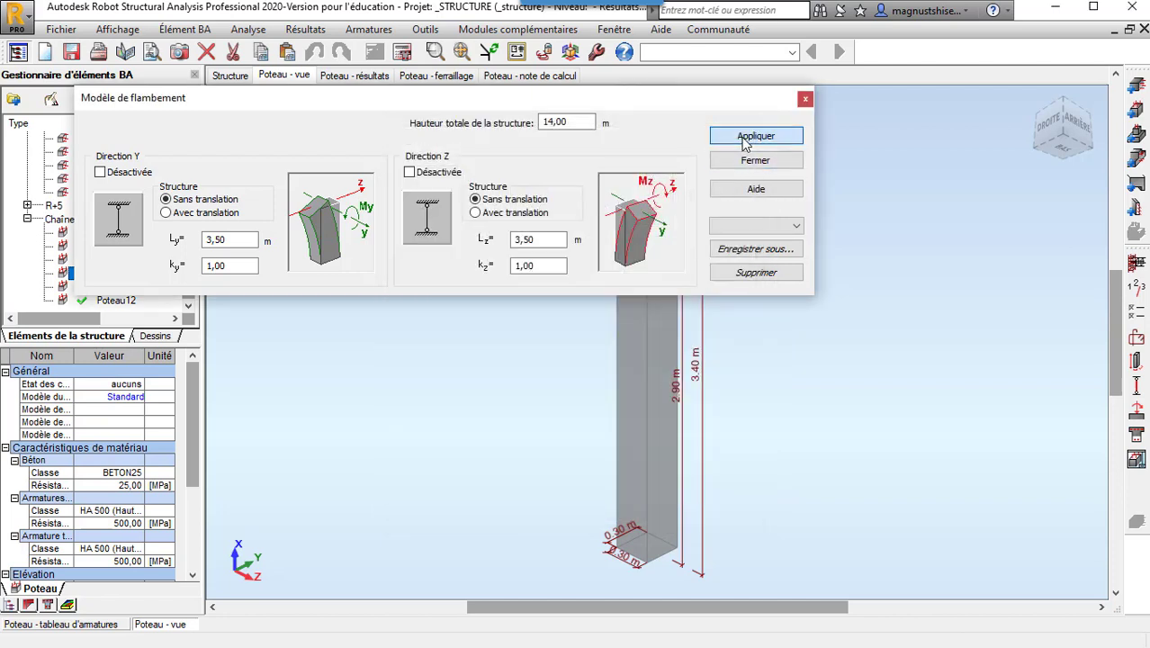
{"action": "left_click", "coordinate": [744, 139]}
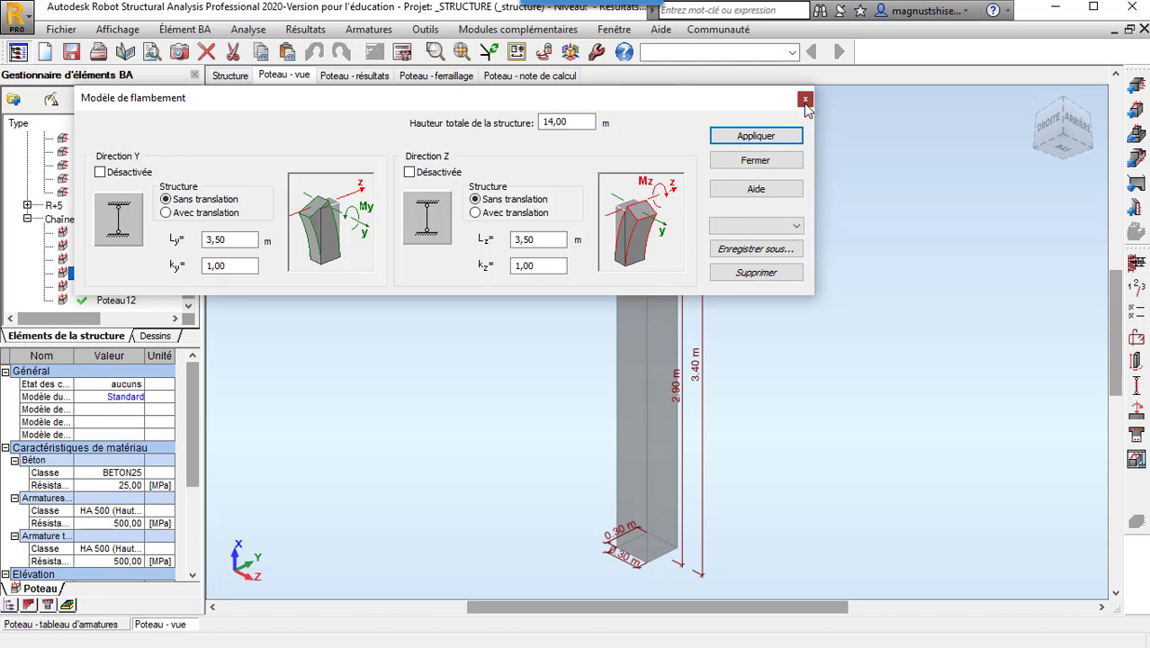
{"action": "left_click", "coordinate": [805, 99]}
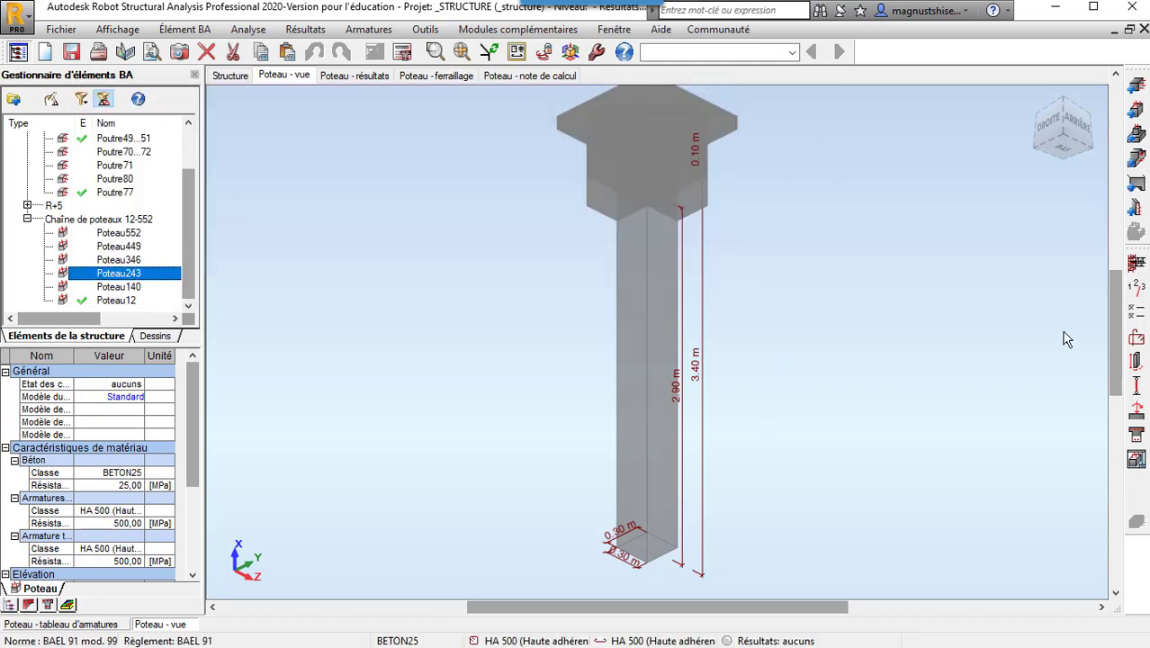
- Set the concrete aggregate diameter to 25 mm in Poteau243's BAEL 91 calculation options
{"action": "left_click", "coordinate": [1135, 312]}
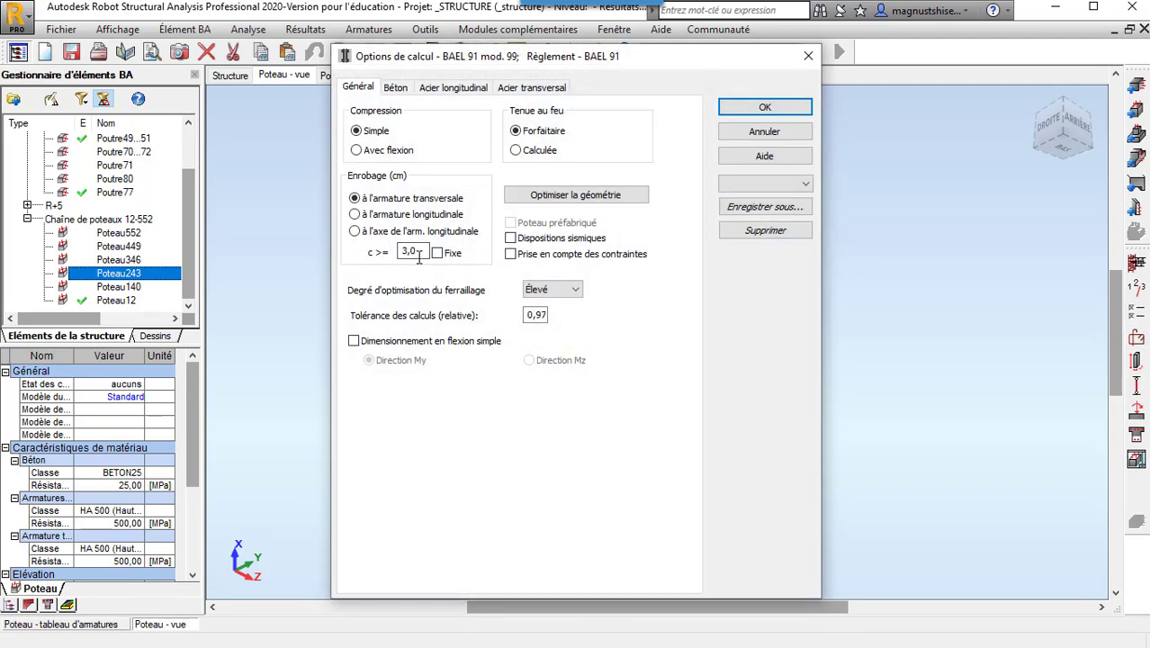
{"action": "left_click_drag", "start_coordinate": [418, 255], "coordinate": [366, 261]}
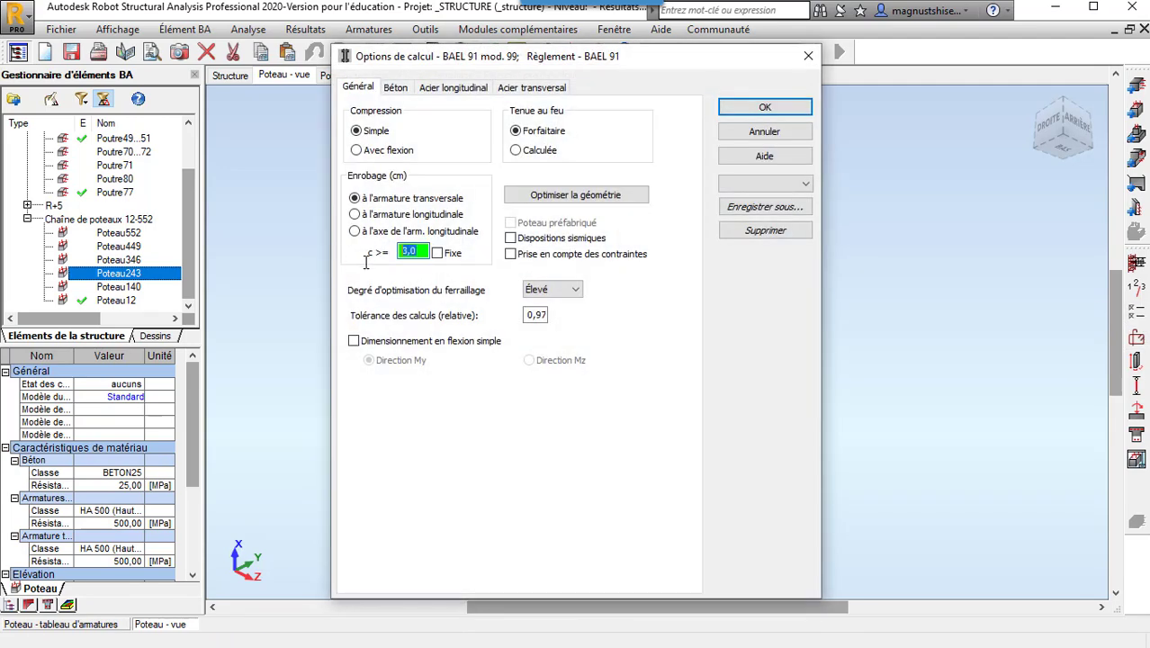
{"action": "left_click", "coordinate": [401, 89]}
{"action": "left_click_drag", "start_coordinate": [532, 212], "coordinate": [464, 221]}
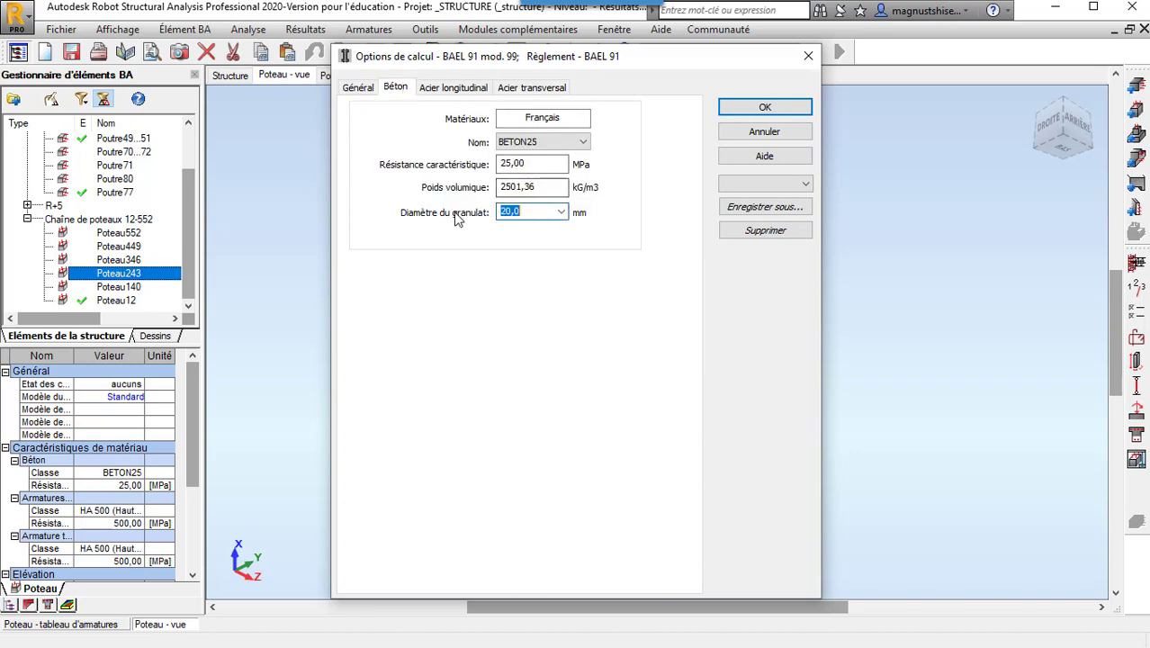
{"action": "type", "text": "25"}
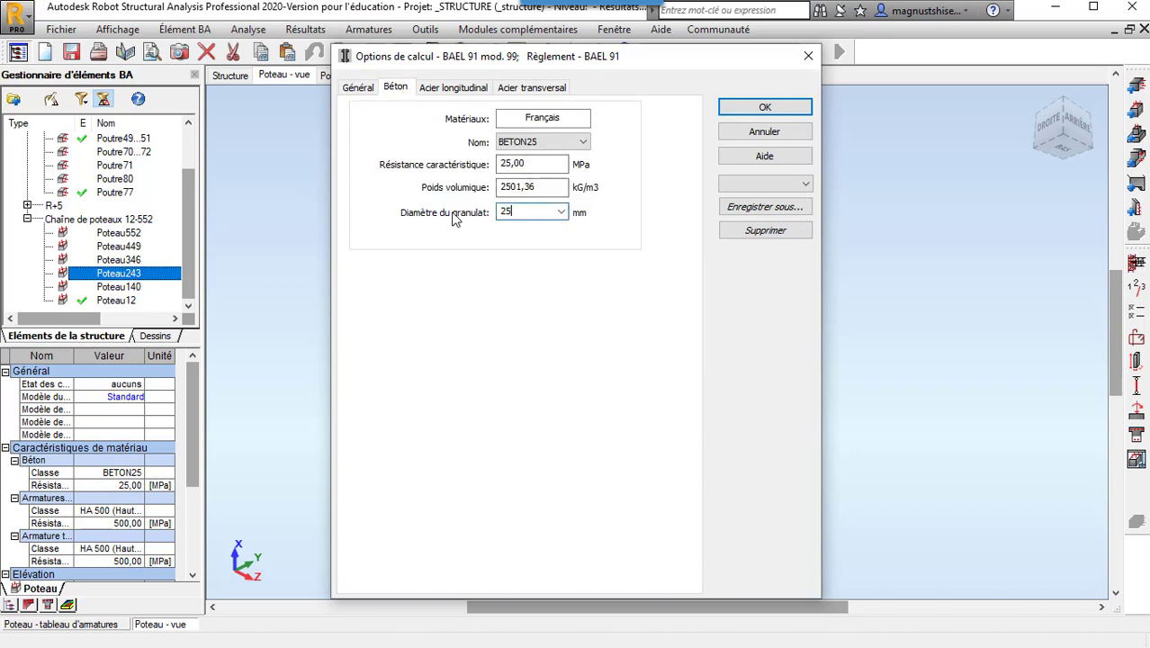
- Exclude the 6, 8, 10, 12, 14 and 16 mm diameters from the permitted longitudinal bars
{"action": "left_click", "coordinate": [464, 89]}
{"action": "left_click", "coordinate": [396, 249]}
{"action": "left_click", "coordinate": [396, 263]}
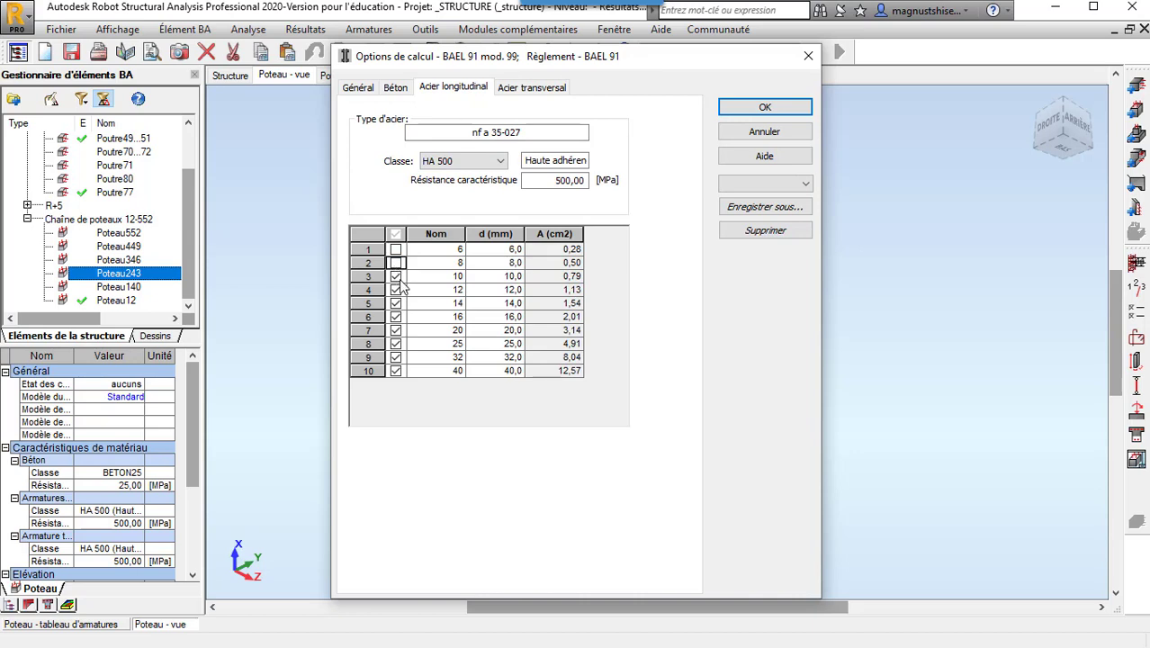
{"action": "left_click", "coordinate": [395, 277]}
{"action": "left_click", "coordinate": [395, 290]}
{"action": "left_click", "coordinate": [396, 303]}
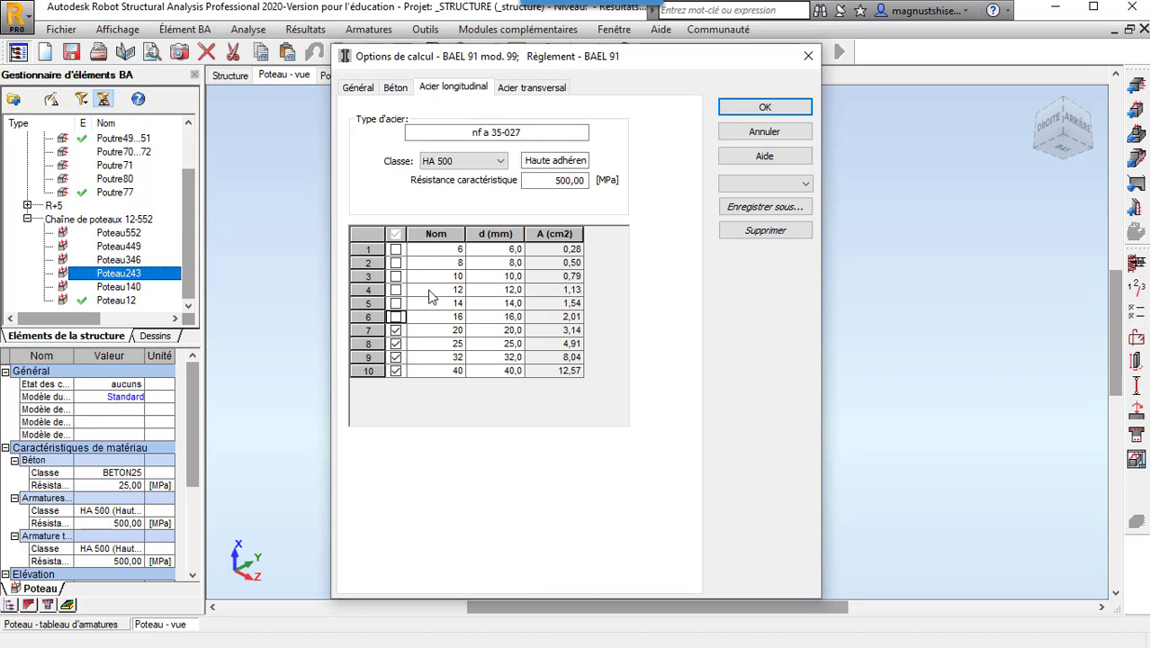
- Restrict the transverse reinforcement to 6, 8, 10 and 12 mm bars and confirm the calculation options
{"action": "left_click", "coordinate": [538, 88]}
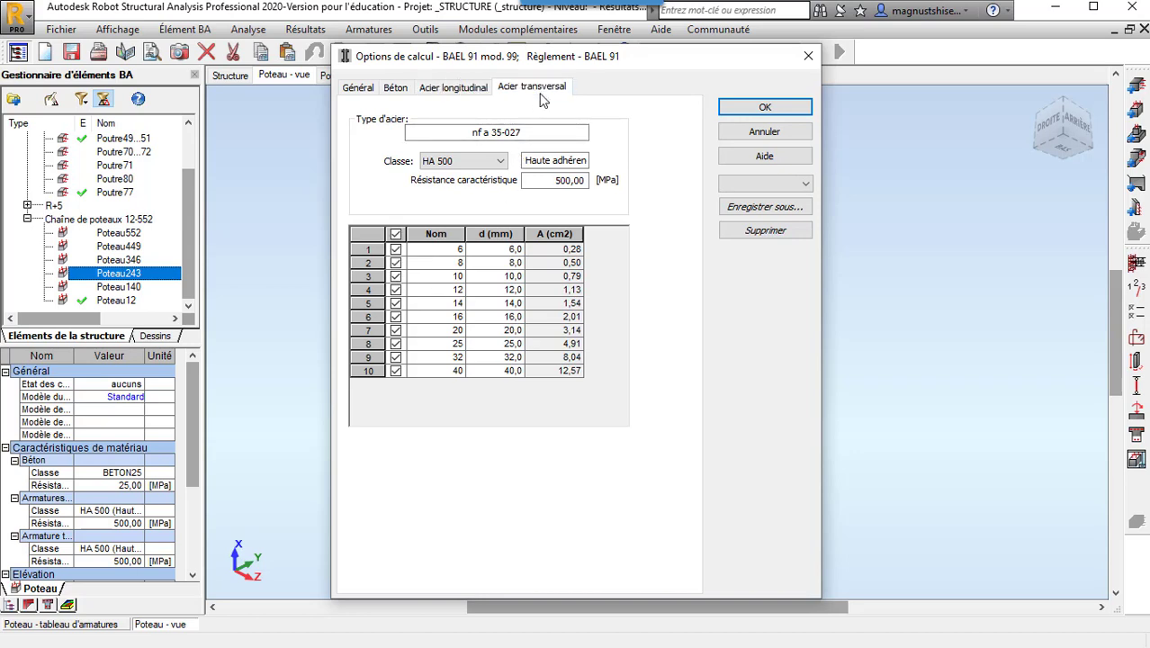
{"action": "left_click", "coordinate": [396, 235]}
{"action": "left_click", "coordinate": [396, 249]}
{"action": "left_click", "coordinate": [396, 263]}
{"action": "left_click", "coordinate": [395, 276]}
{"action": "left_click", "coordinate": [396, 289]}
{"action": "left_click", "coordinate": [764, 107]}
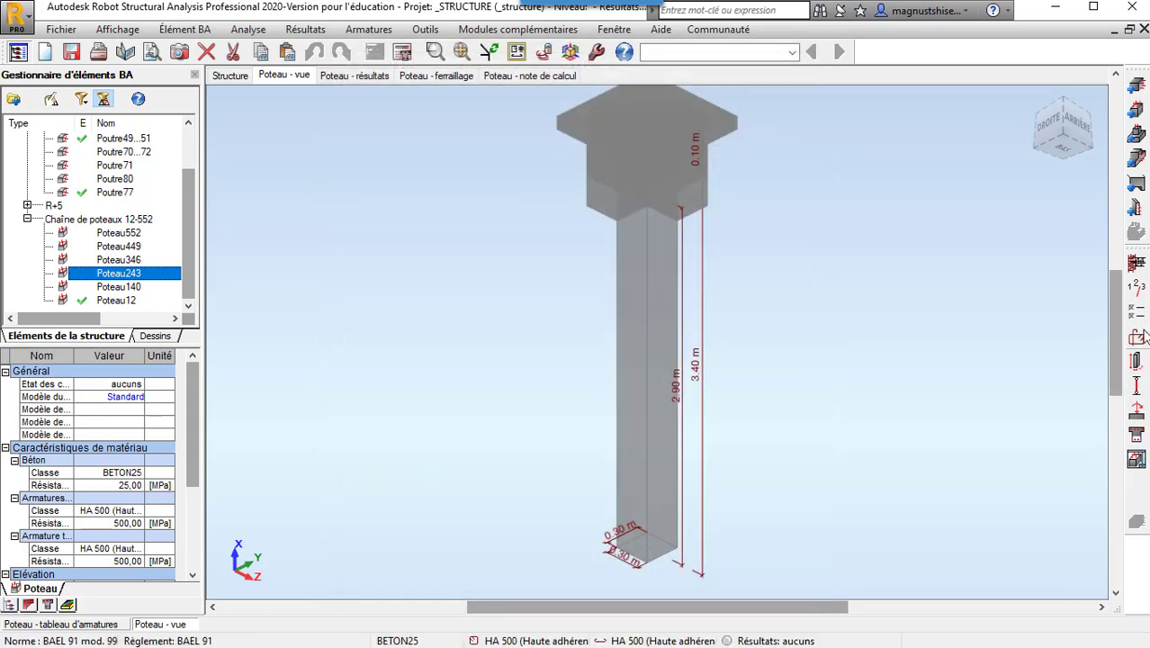
- Set Poteau243's corner bars to 20 mm diameter with at most 1 bar per bundle in the reinforcement arrangement
{"action": "left_click", "coordinate": [1135, 339]}
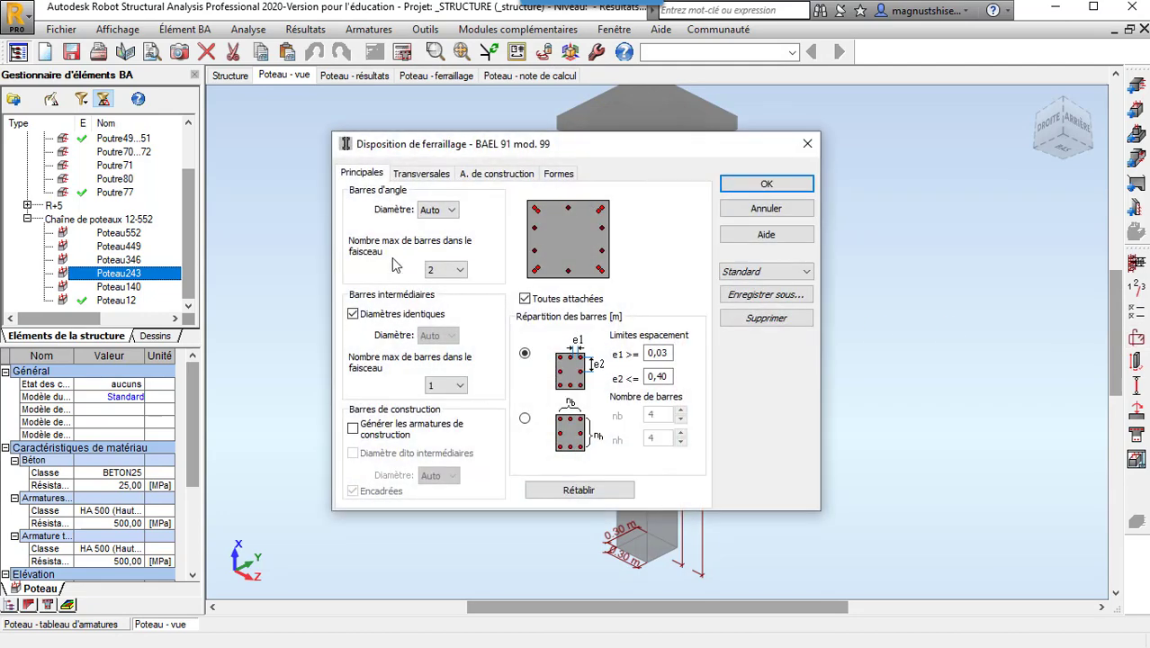
{"action": "left_click", "coordinate": [432, 211]}
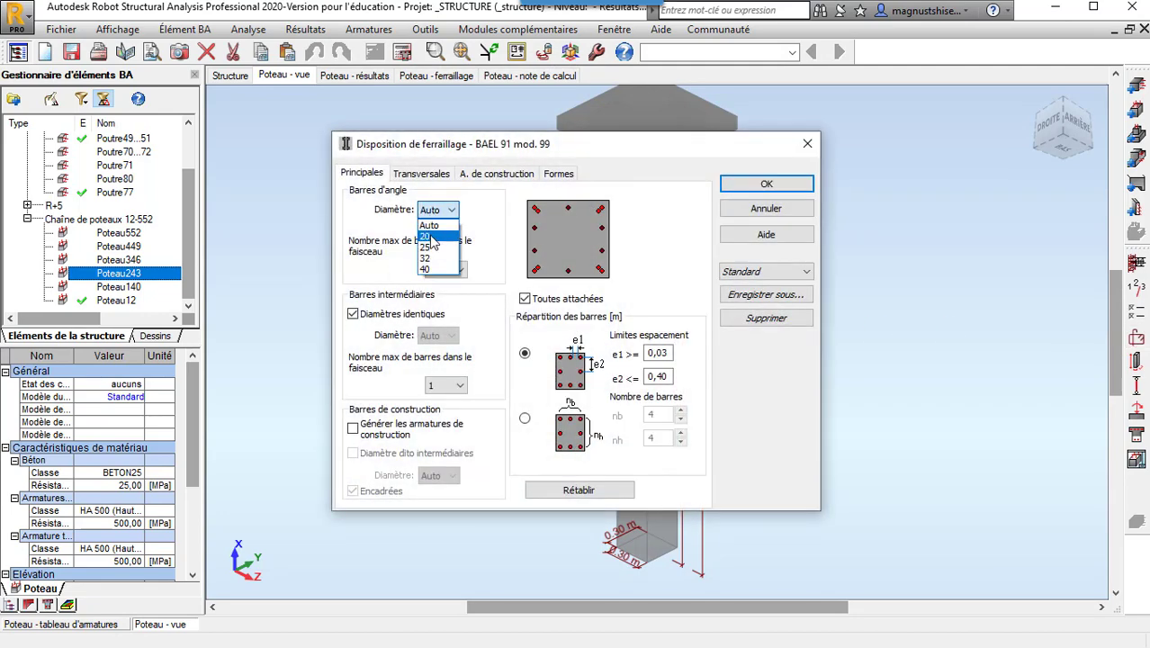
{"action": "left_click", "coordinate": [429, 225]}
{"action": "left_click", "coordinate": [453, 270]}
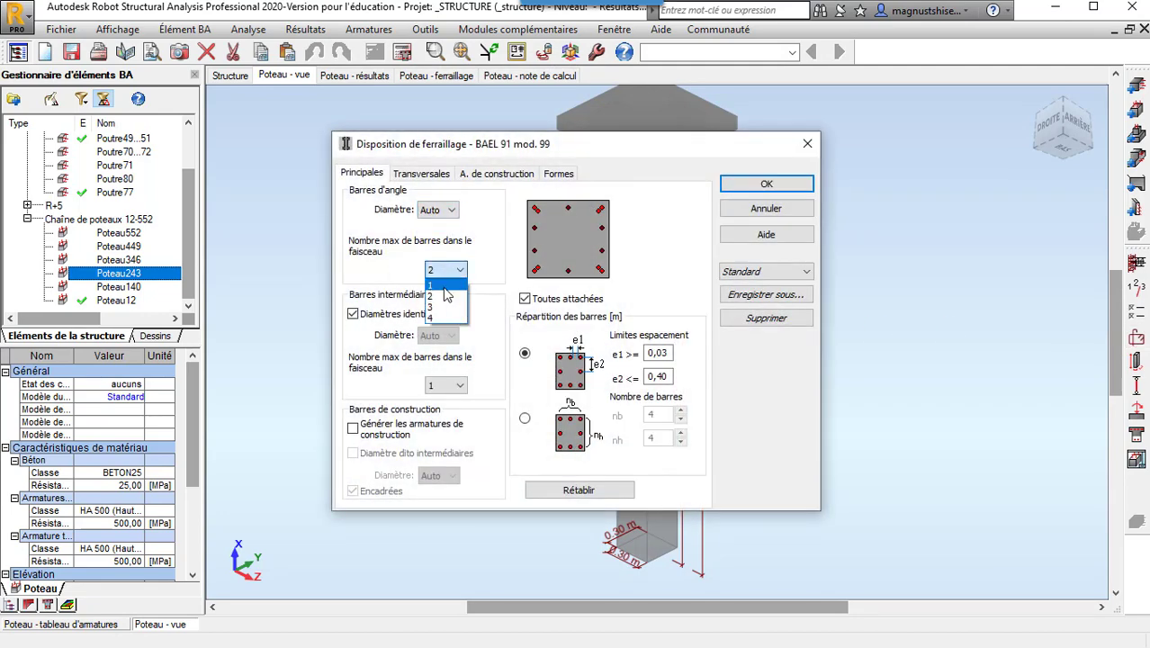
{"action": "left_click", "coordinate": [444, 286]}
{"action": "left_click", "coordinate": [452, 210]}
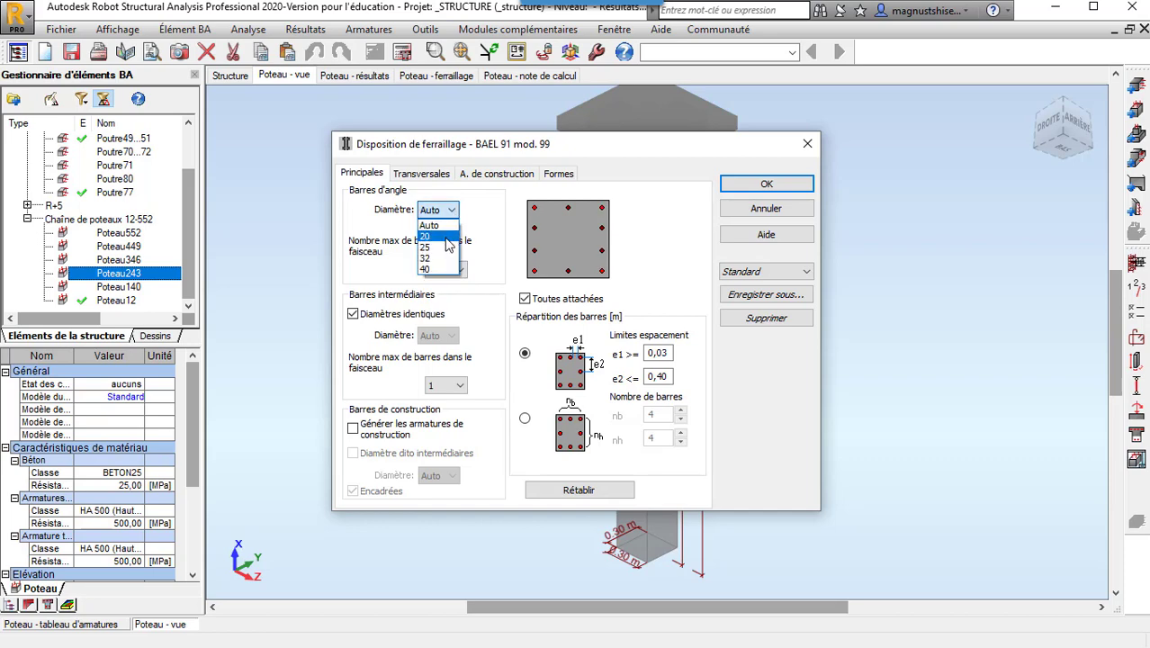
{"action": "left_click", "coordinate": [446, 236]}
{"action": "left_click", "coordinate": [722, 186]}
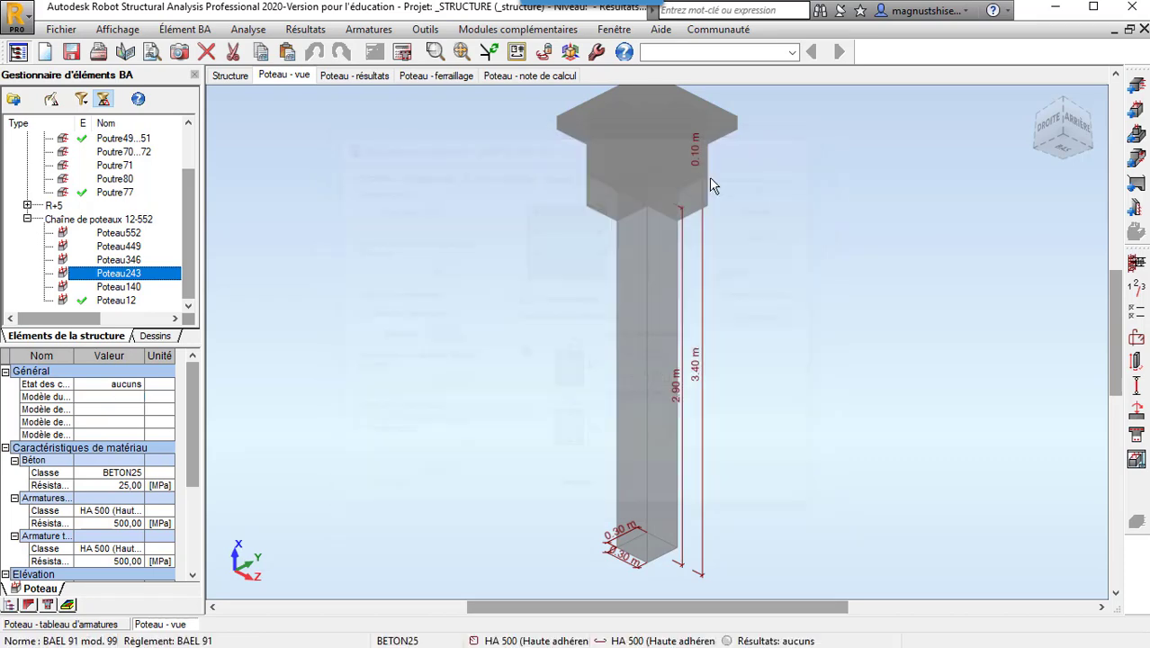
- Run the reinforcement calculation for Poteau243 and dismiss the calculation error report
{"action": "left_click", "coordinate": [402, 52]}
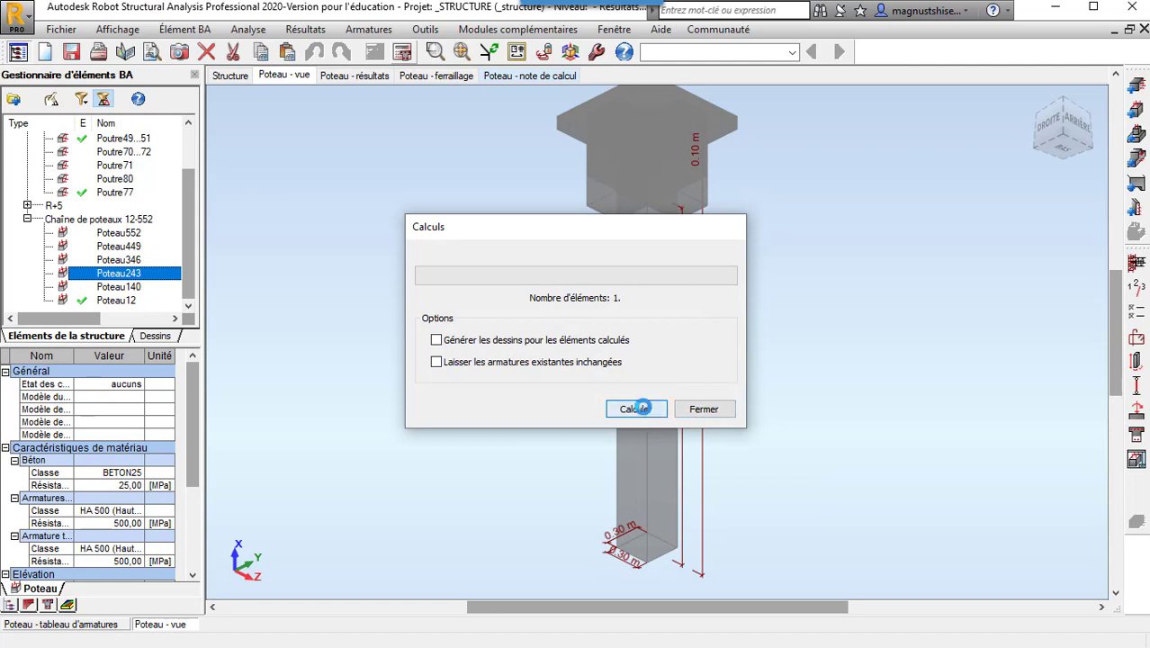
{"action": "left_click", "coordinate": [634, 408]}
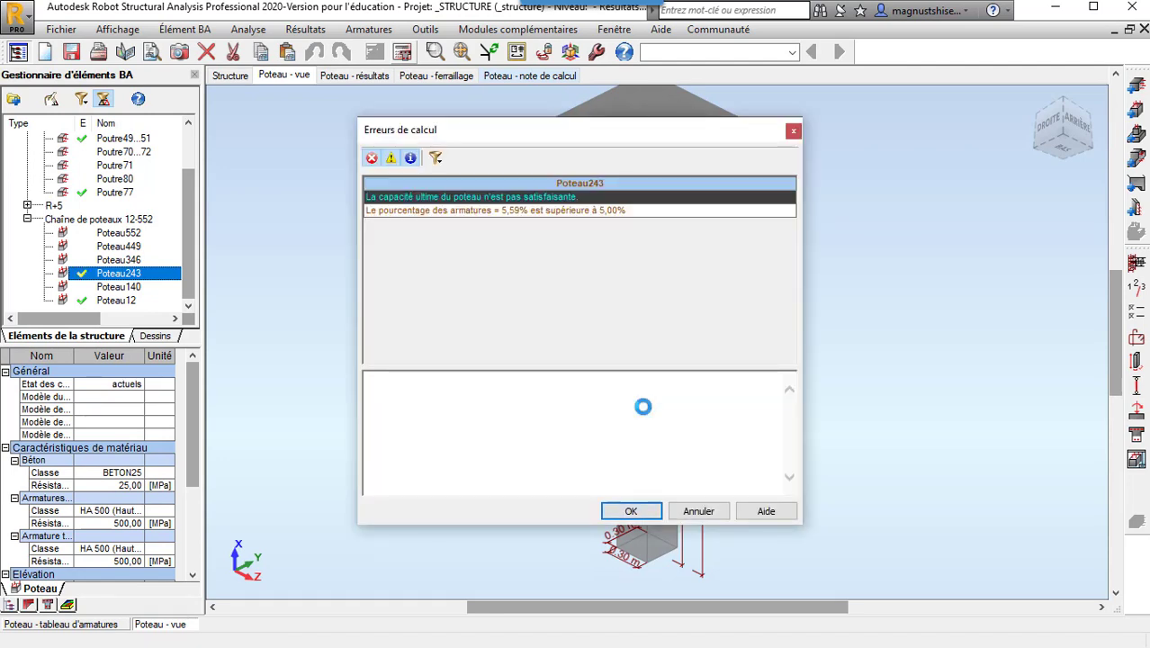
{"action": "left_click", "coordinate": [632, 511]}
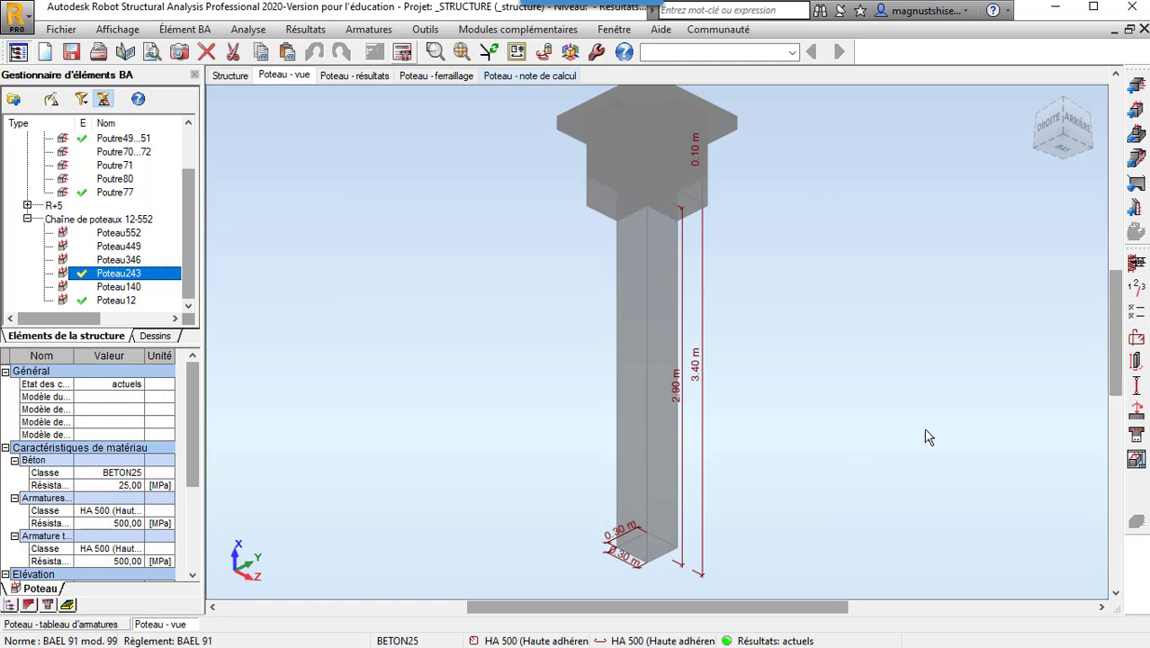
- Enlarge Poteau243's rectangular section to b = 35 cm and h = 35 cm
{"action": "left_click", "coordinate": [1136, 369]}
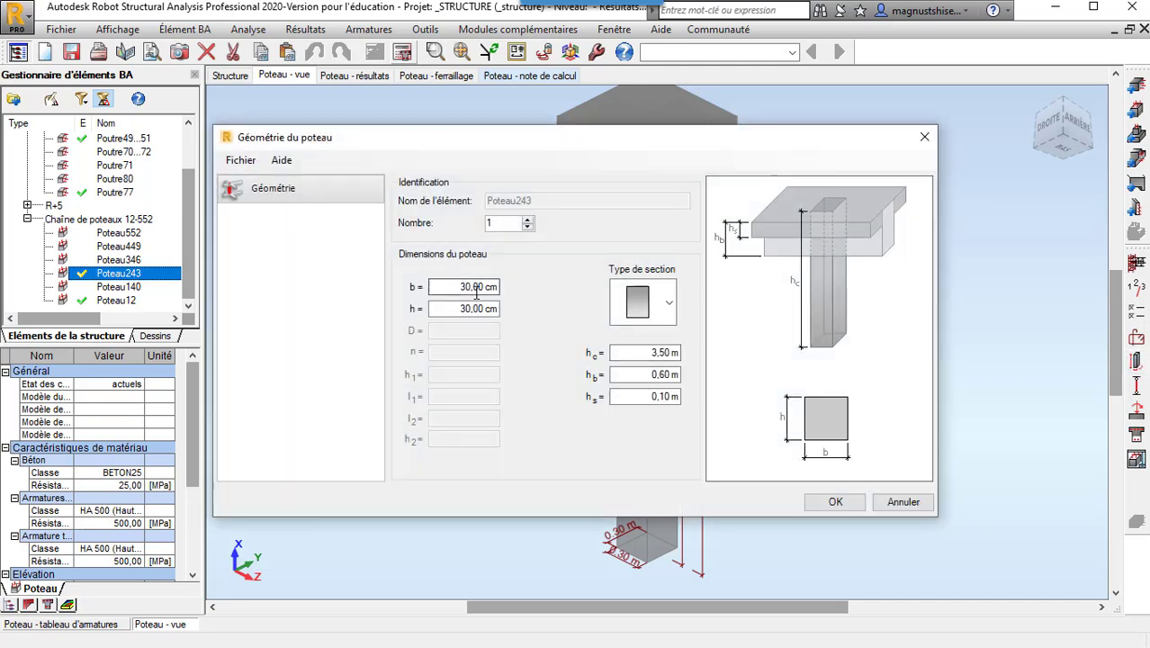
{"action": "left_click", "coordinate": [445, 290]}
{"action": "left_click_drag", "start_coordinate": [469, 290], "coordinate": [492, 287]}
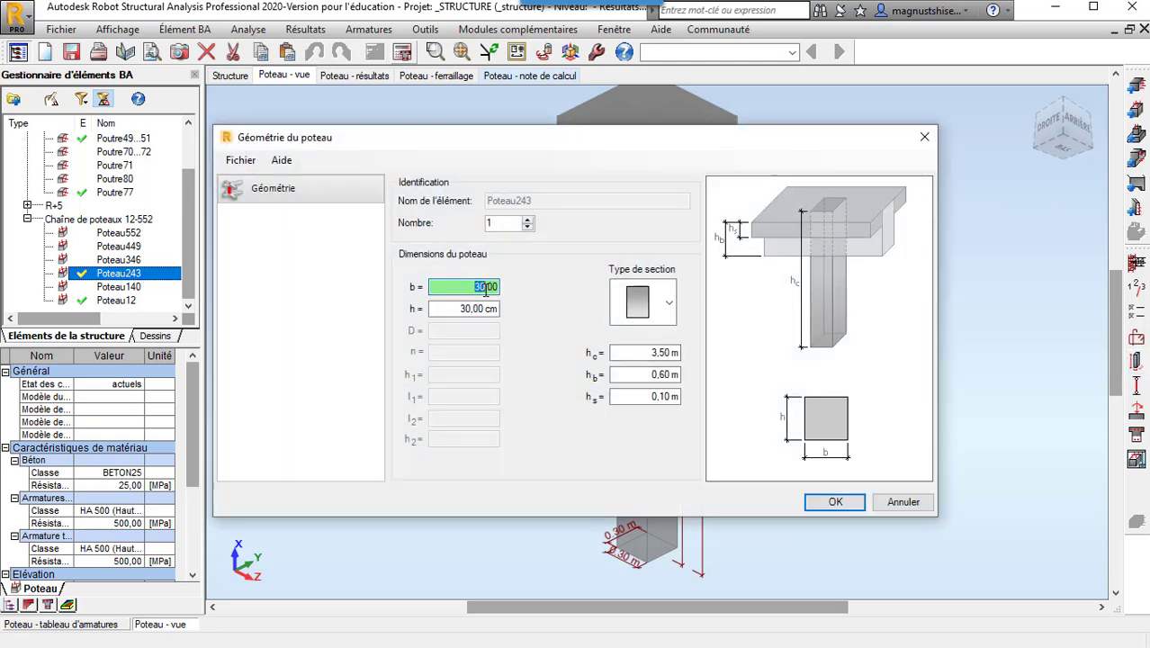
{"action": "type", "text": "35"}
{"action": "left_click", "coordinate": [474, 308]}
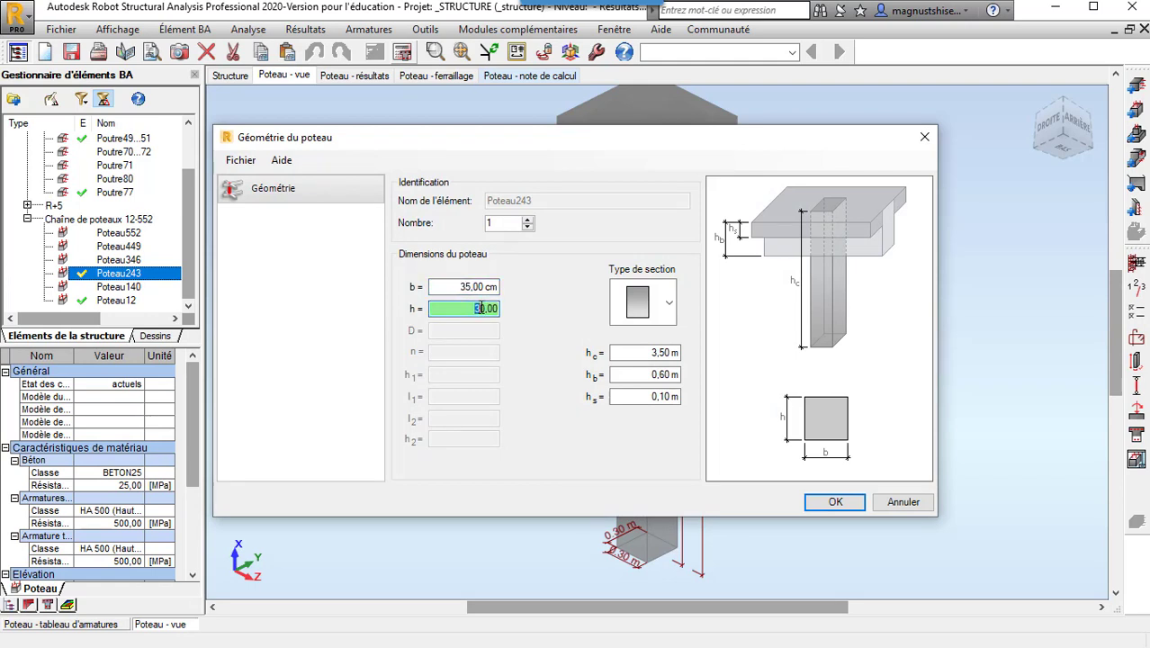
{"action": "type", "text": "35"}
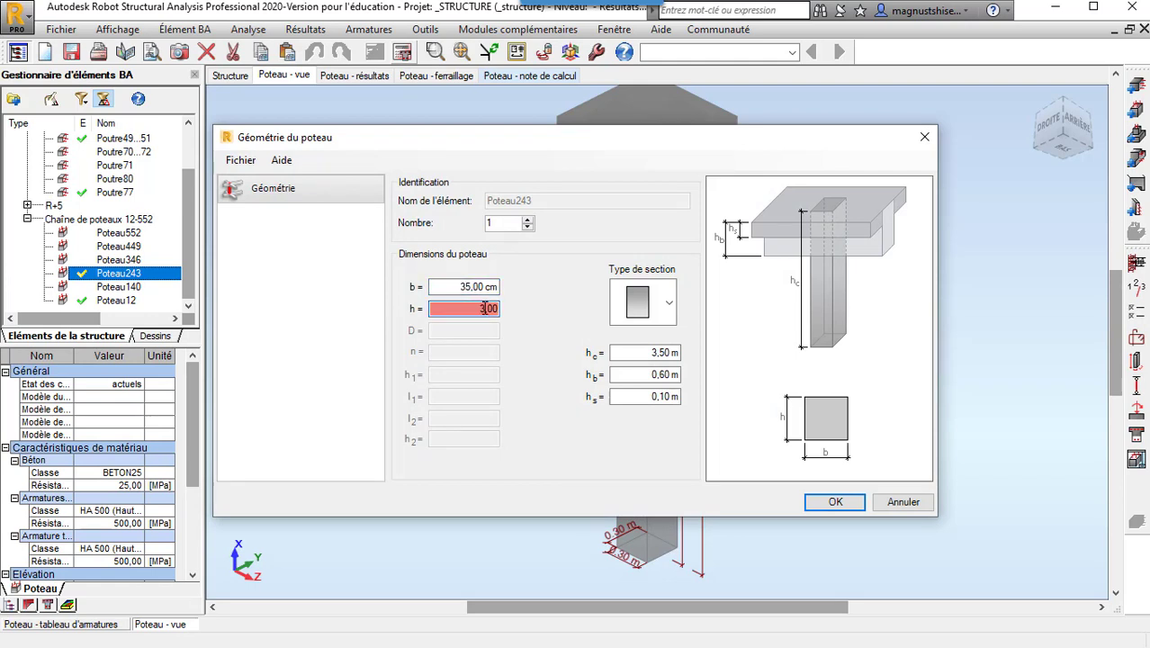
{"action": "left_click", "coordinate": [835, 502]}
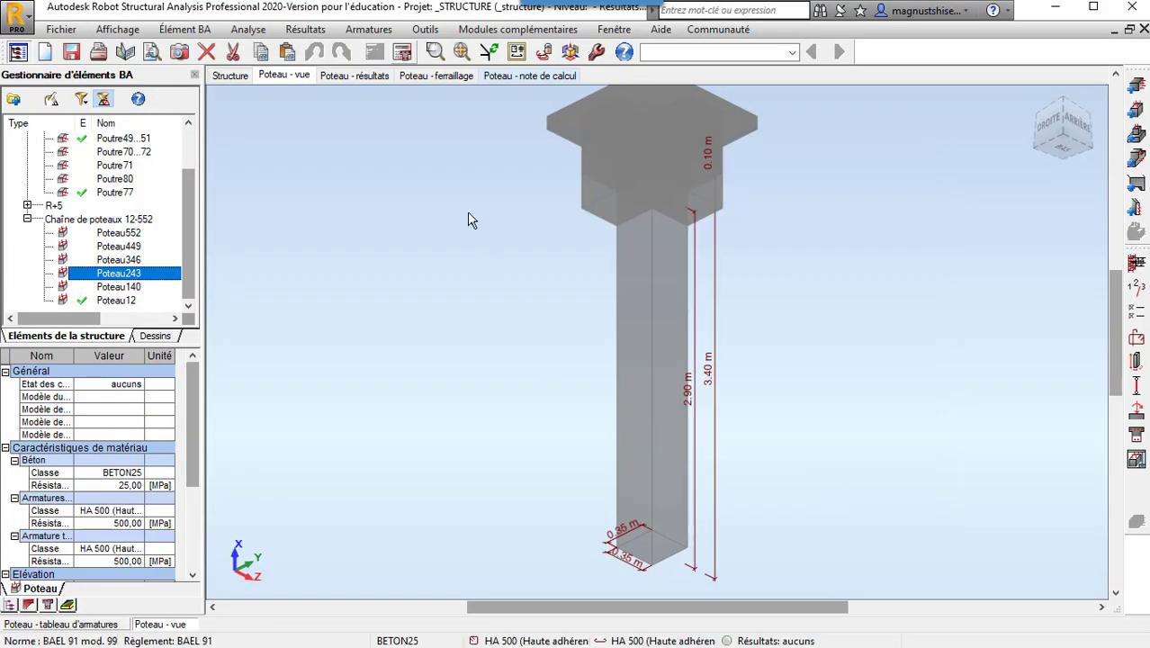
- Recalculate Poteau243 and review its interaction diagrams, ELU load combinations and safety coefficients
{"action": "left_click", "coordinate": [399, 54]}
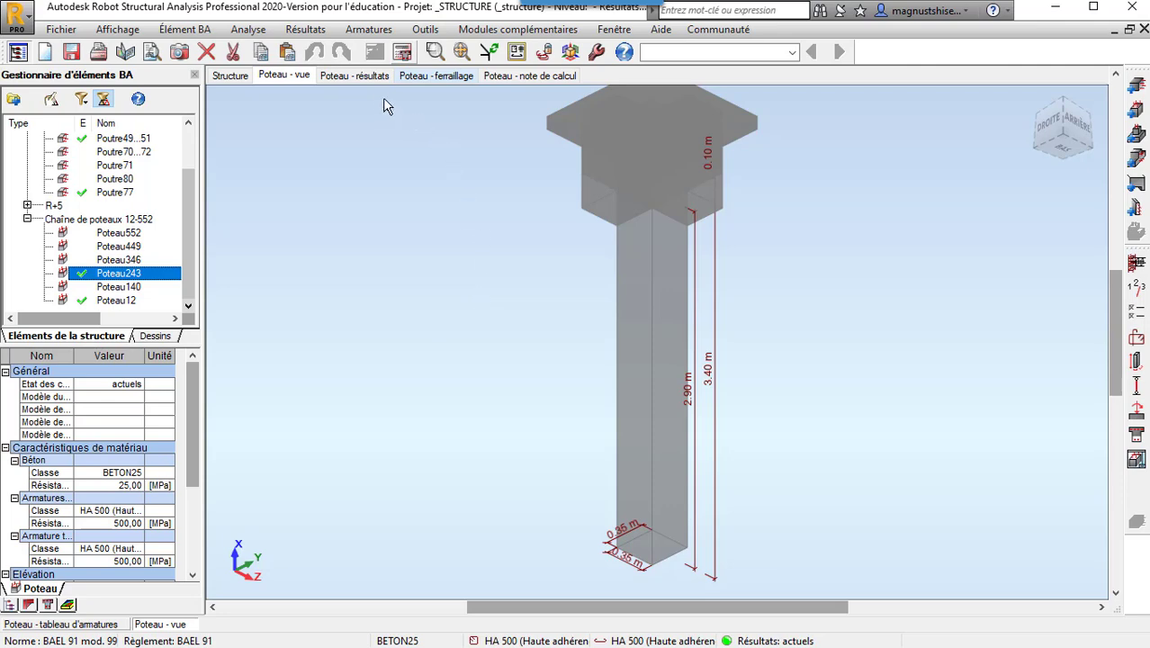
{"action": "left_click", "coordinate": [362, 80]}
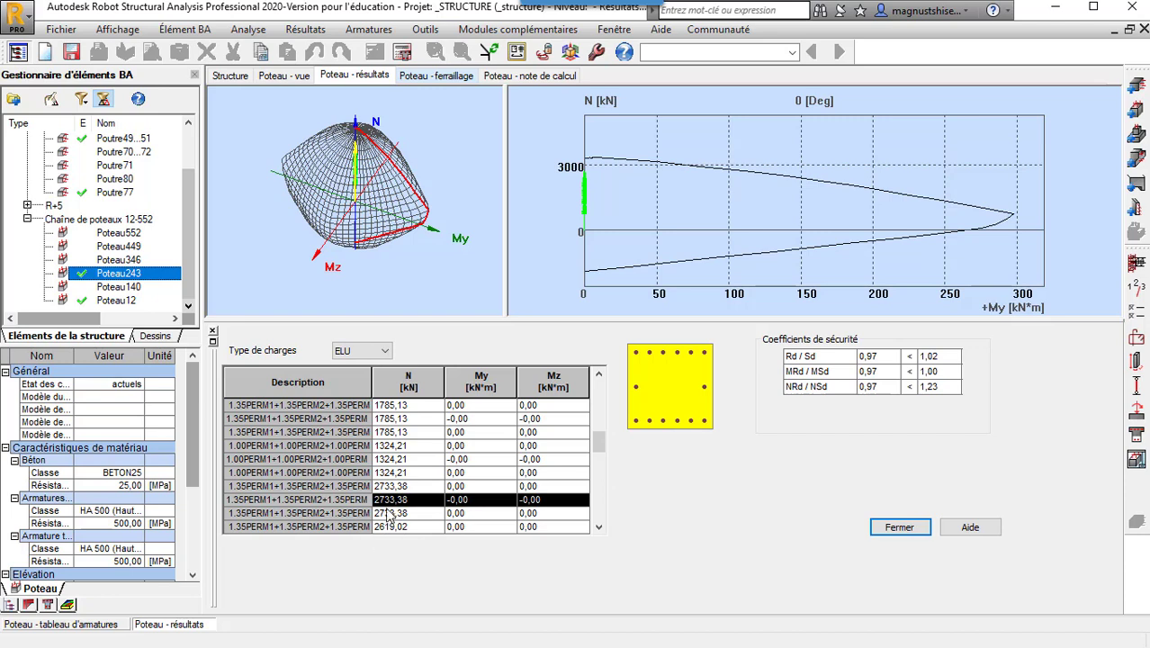
- Inspect Poteau243's reinforcement in cross-section, selecting the middle horizontal transverse tie to view its parameters
{"action": "left_click", "coordinate": [436, 76]}
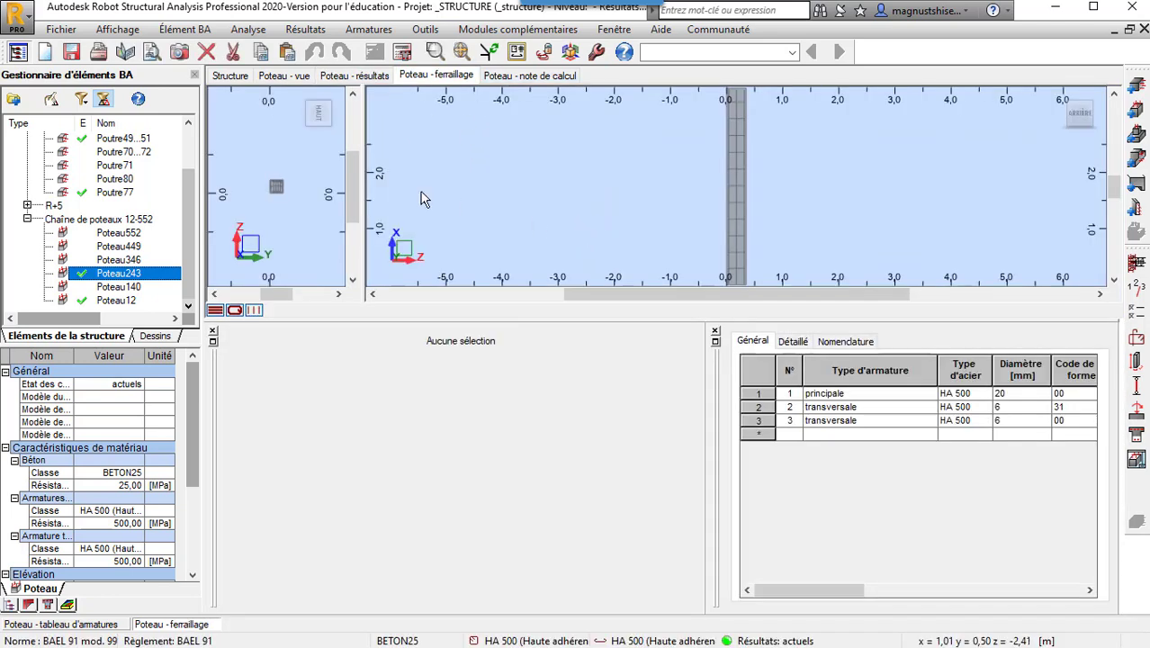
{"action": "scroll", "coordinate": [250, 167], "scroll_direction": "up", "scroll_amount": 2}
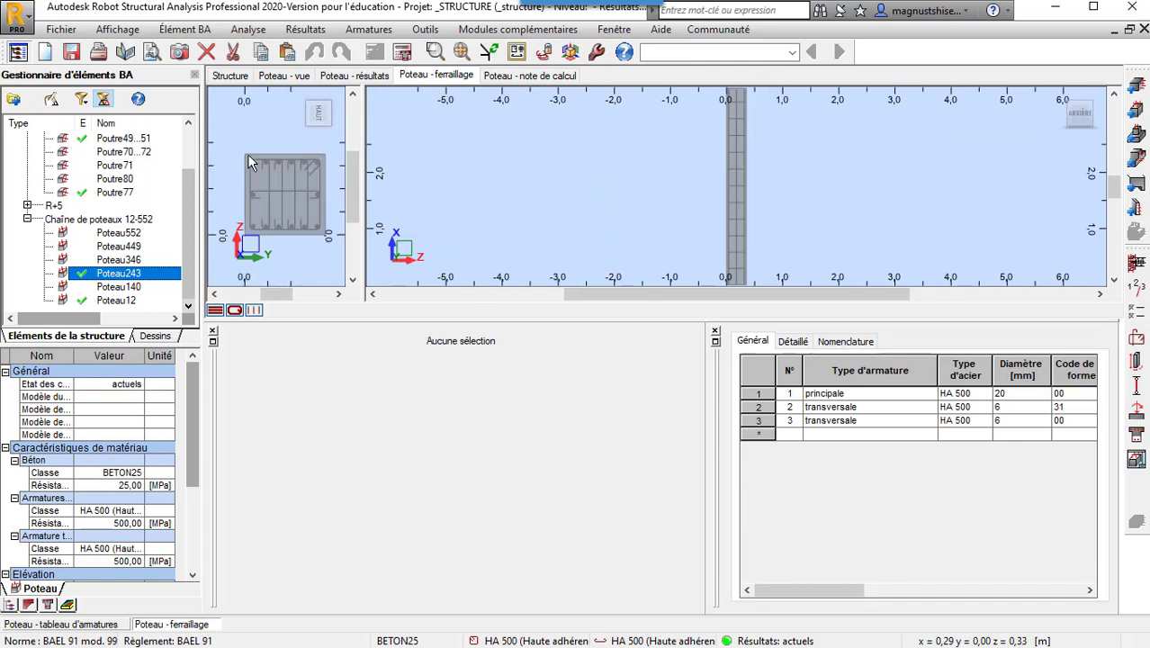
{"action": "left_click", "coordinate": [288, 194]}
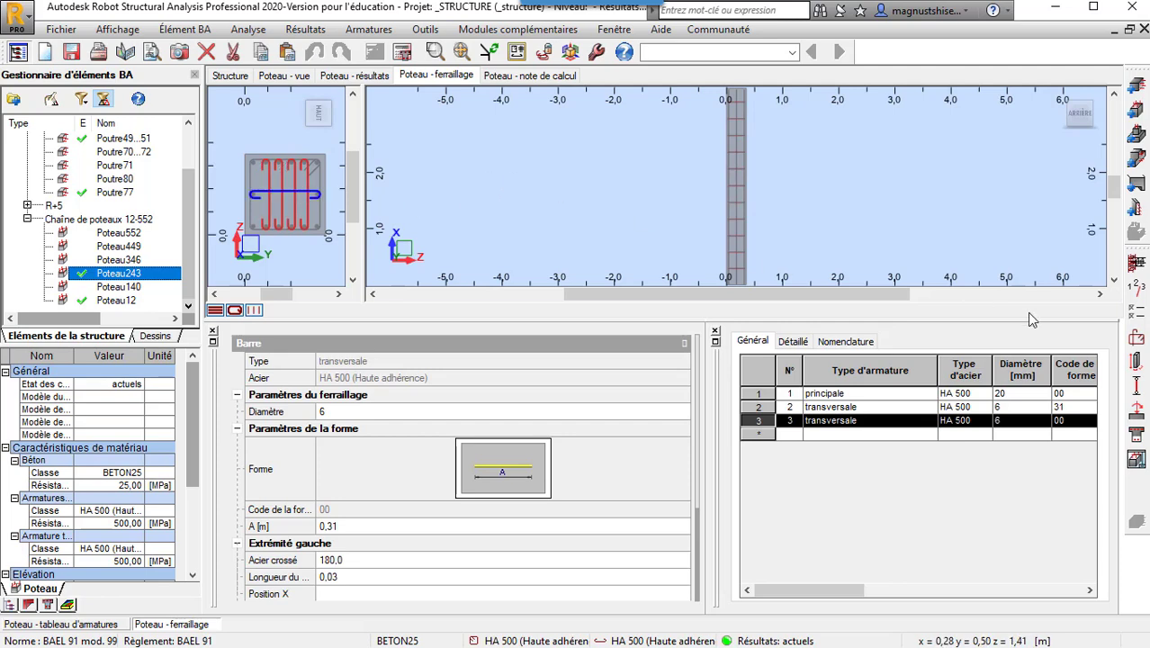
- Generate the execution drawing of Poteau243 and examine its elevation, section A-A and bar schedule
{"action": "left_click", "coordinate": [1136, 459]}
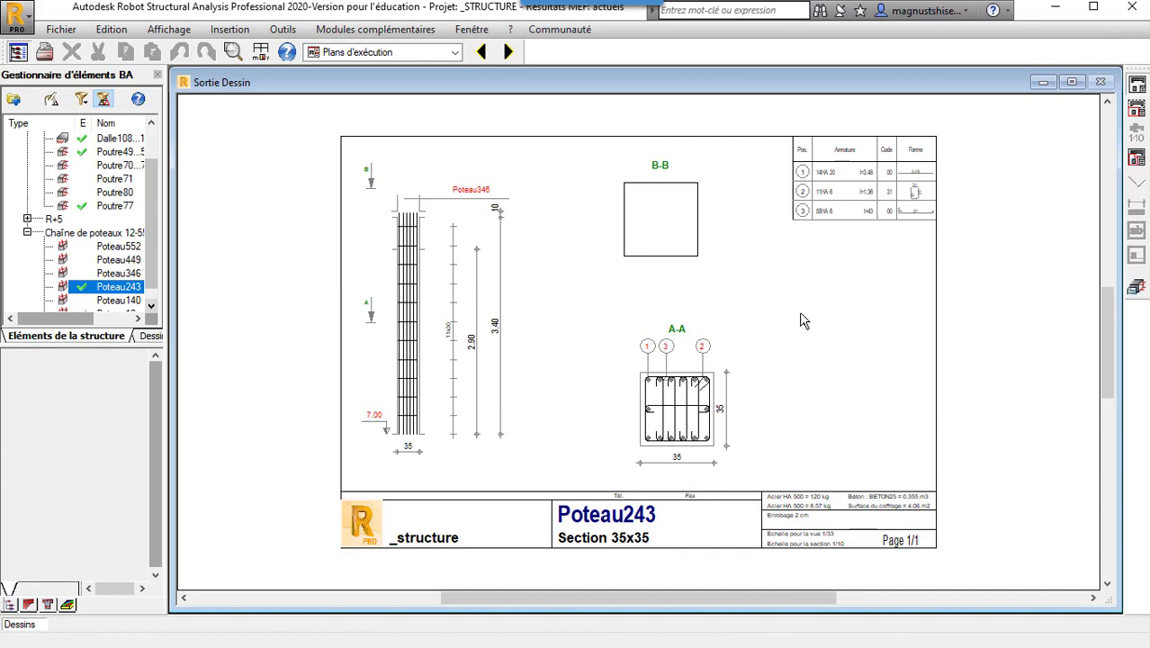
{"action": "scroll", "coordinate": [828, 185], "scroll_direction": "up", "scroll_amount": 3}
{"action": "scroll", "coordinate": [828, 182], "scroll_direction": "down", "scroll_amount": 5}
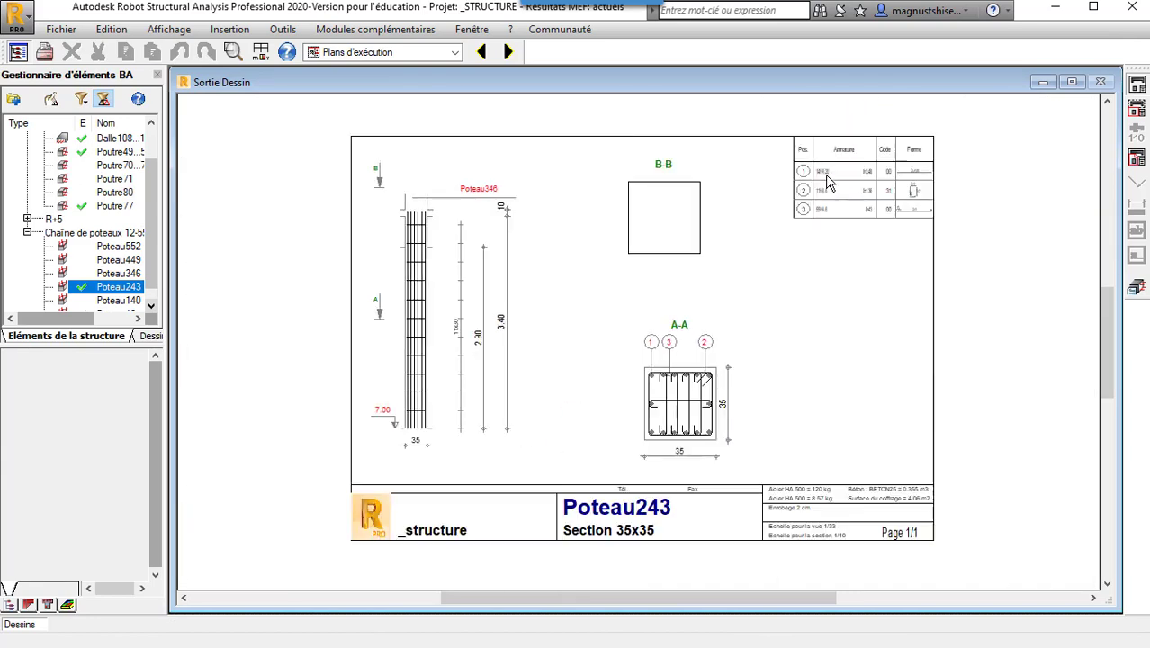
- Check the list of generated drawings for chain 12-552, and return to the column reinforcement layout through Poteau12 in the structure elements
{"action": "left_click", "coordinate": [151, 305]}
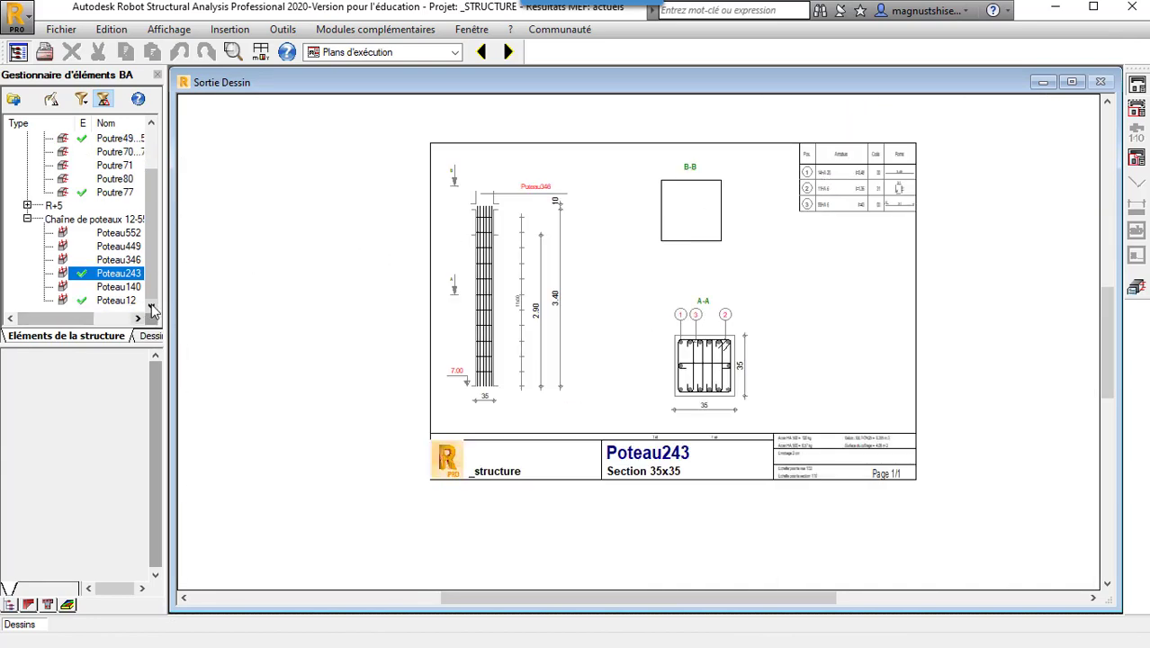
{"action": "left_click", "coordinate": [153, 337]}
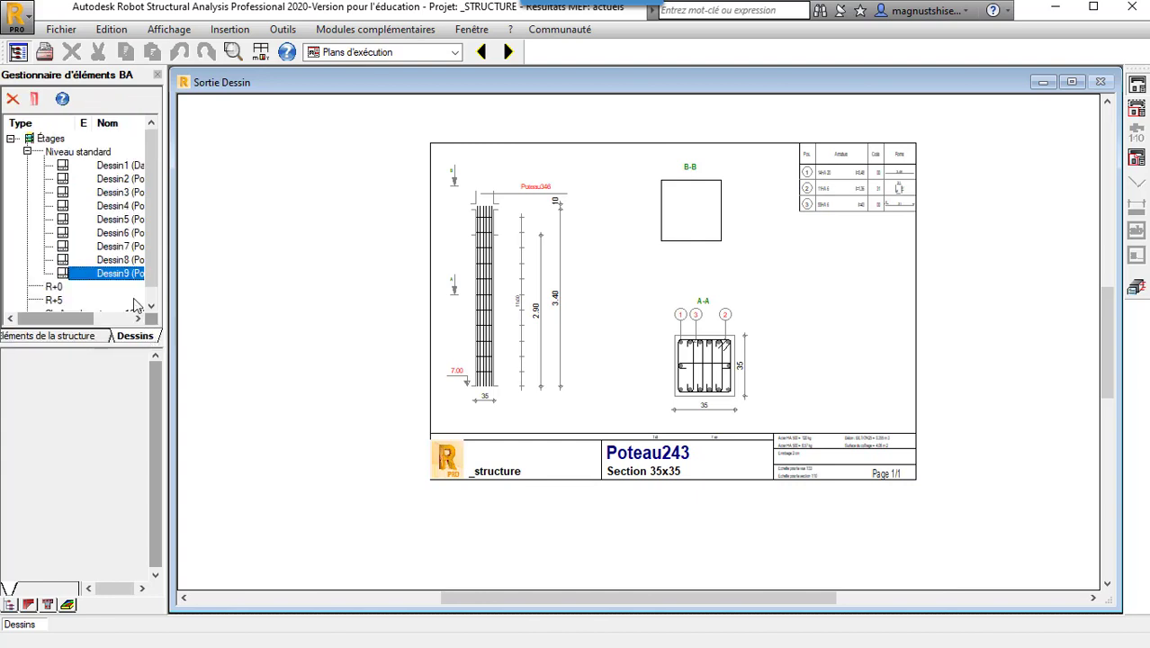
{"action": "scroll", "coordinate": [153, 272], "scroll_direction": "down", "scroll_amount": 1}
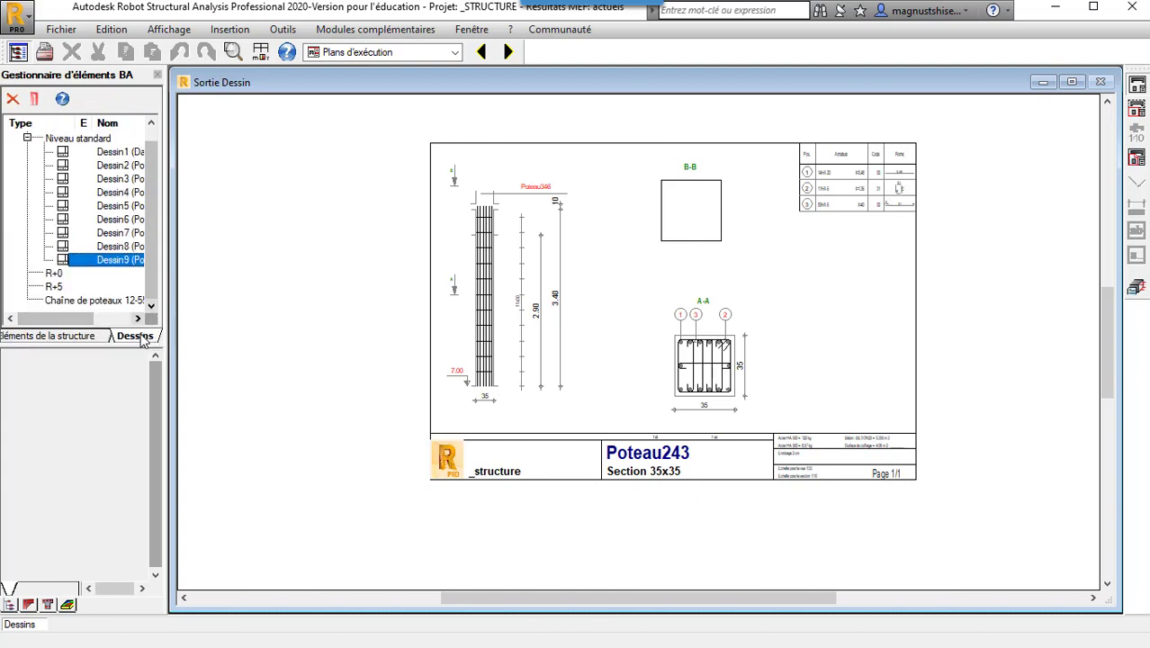
{"action": "mouse_move", "coordinate": [91, 320]}
{"action": "left_mouse_down"}
{"action": "mouse_move", "coordinate": [144, 323]}
{"action": "mouse_move", "coordinate": [77, 318]}
{"action": "left_mouse_up"}
{"action": "left_click", "coordinate": [89, 301]}
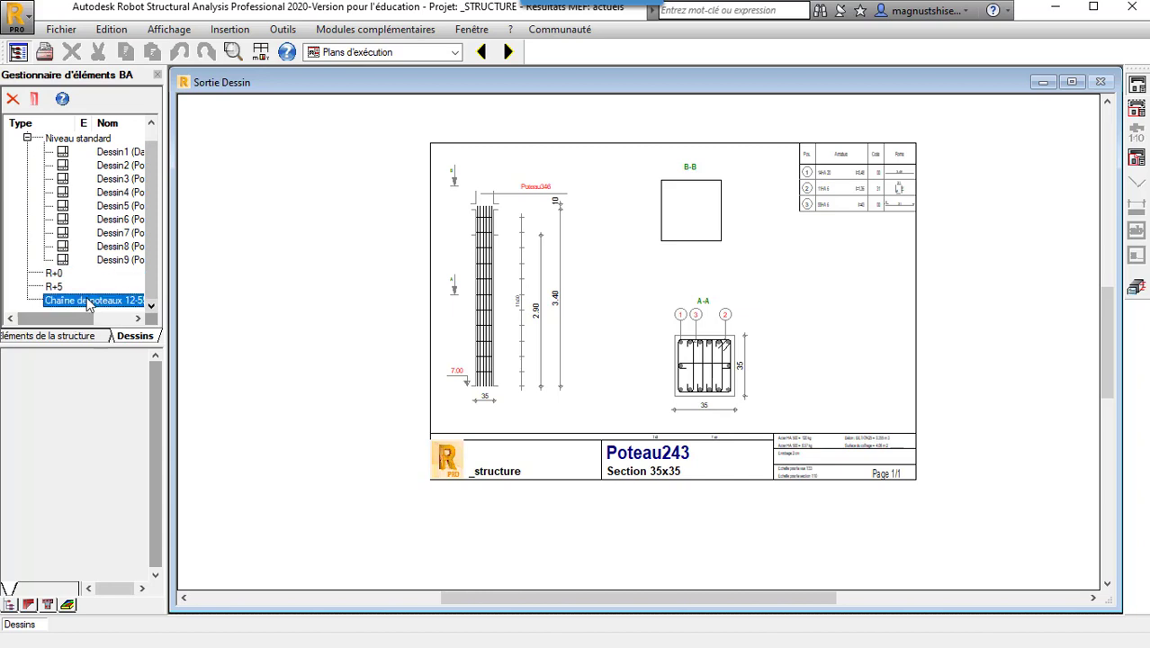
{"action": "mouse_move", "coordinate": [65, 318]}
{"action": "left_mouse_down"}
{"action": "mouse_move", "coordinate": [117, 324]}
{"action": "mouse_move", "coordinate": [60, 330]}
{"action": "left_mouse_up"}
{"action": "left_click", "coordinate": [70, 337]}
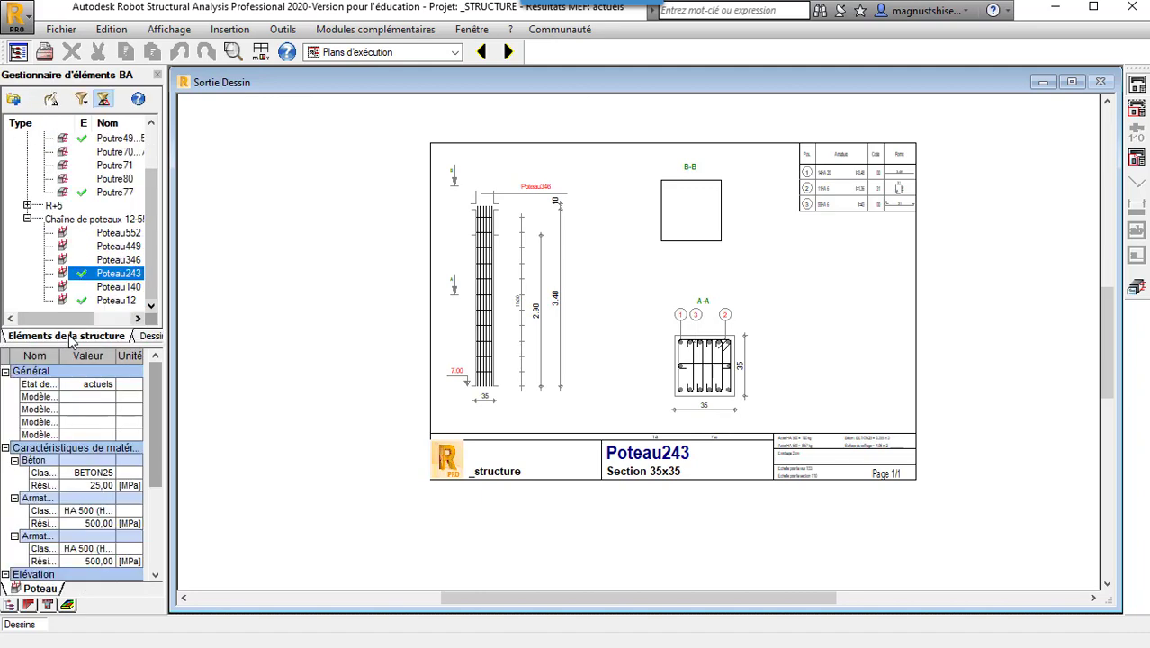
{"action": "double_click", "coordinate": [117, 300]}
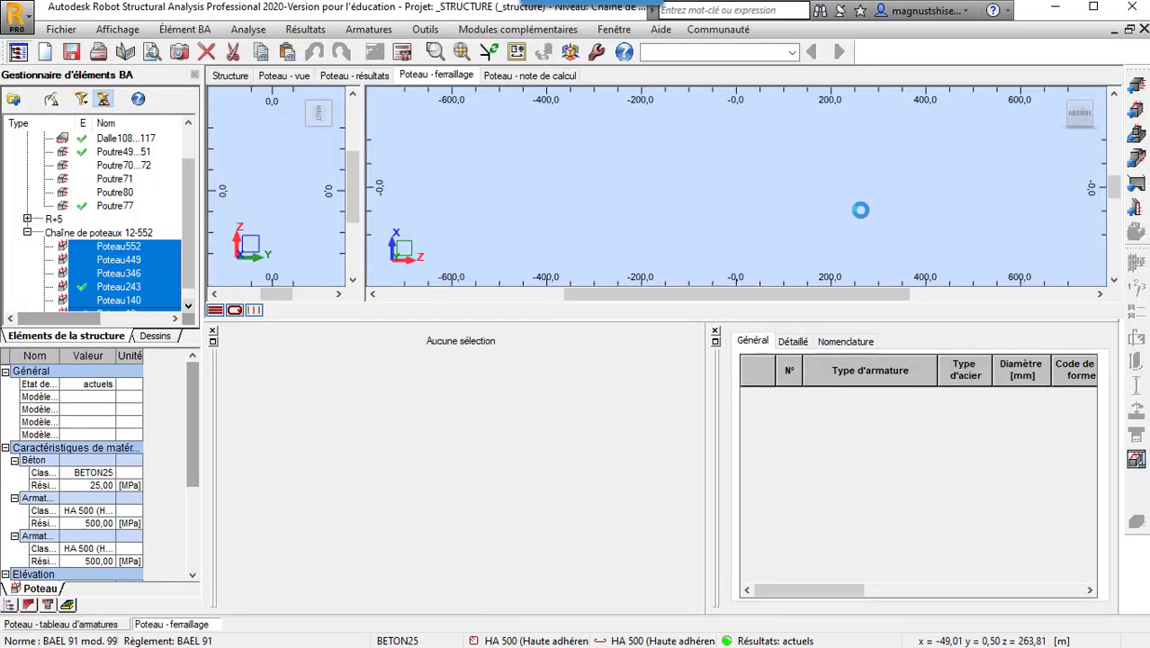
{"action": "scroll", "coordinate": [97, 306], "scroll_direction": "down", "scroll_amount": 1}
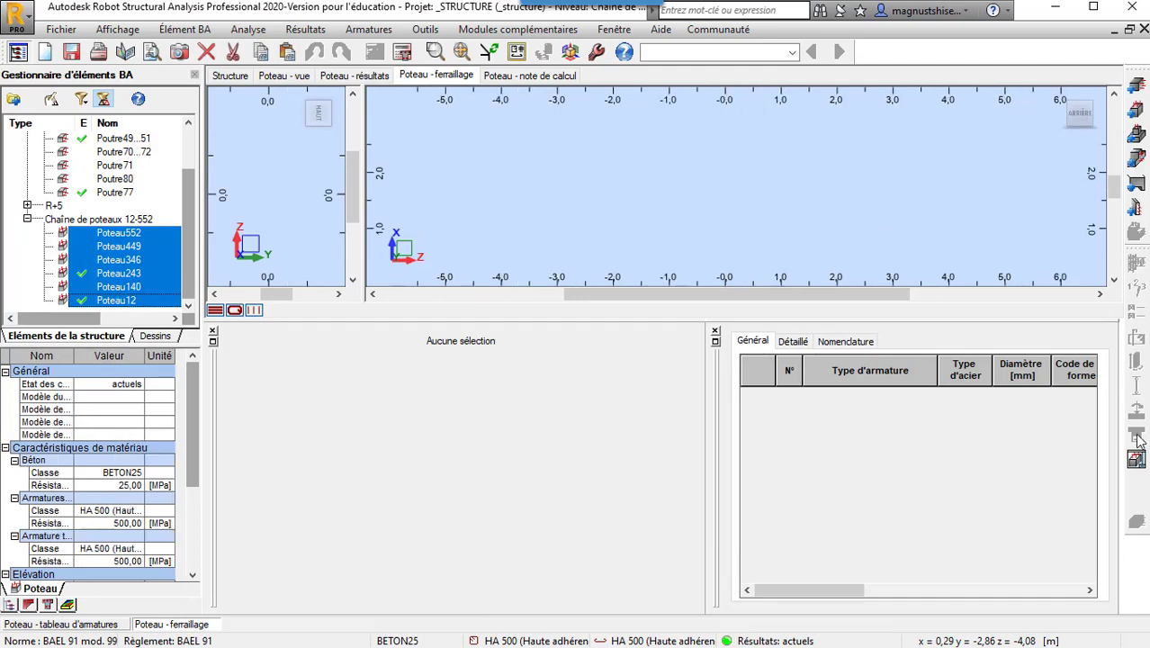
- Generate the execution drawings for all selected columns of chain 12-552 and return to the reinforcement layout
{"action": "left_click", "coordinate": [1136, 462]}
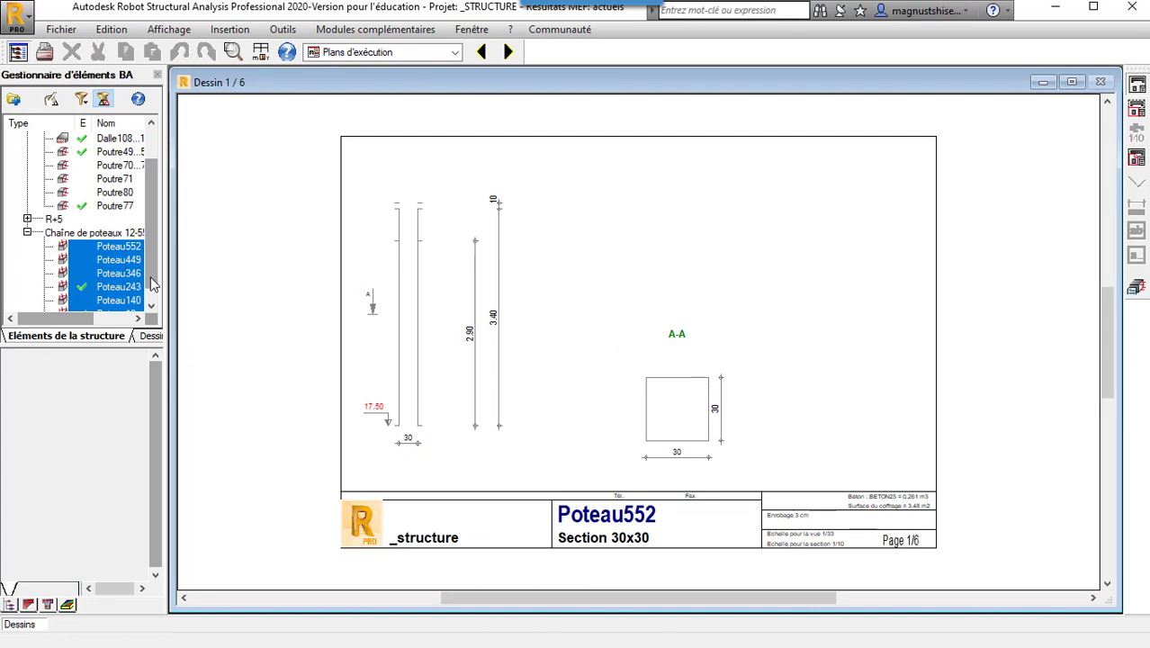
{"action": "left_click", "coordinate": [152, 306]}
{"action": "left_click", "coordinate": [119, 301]}
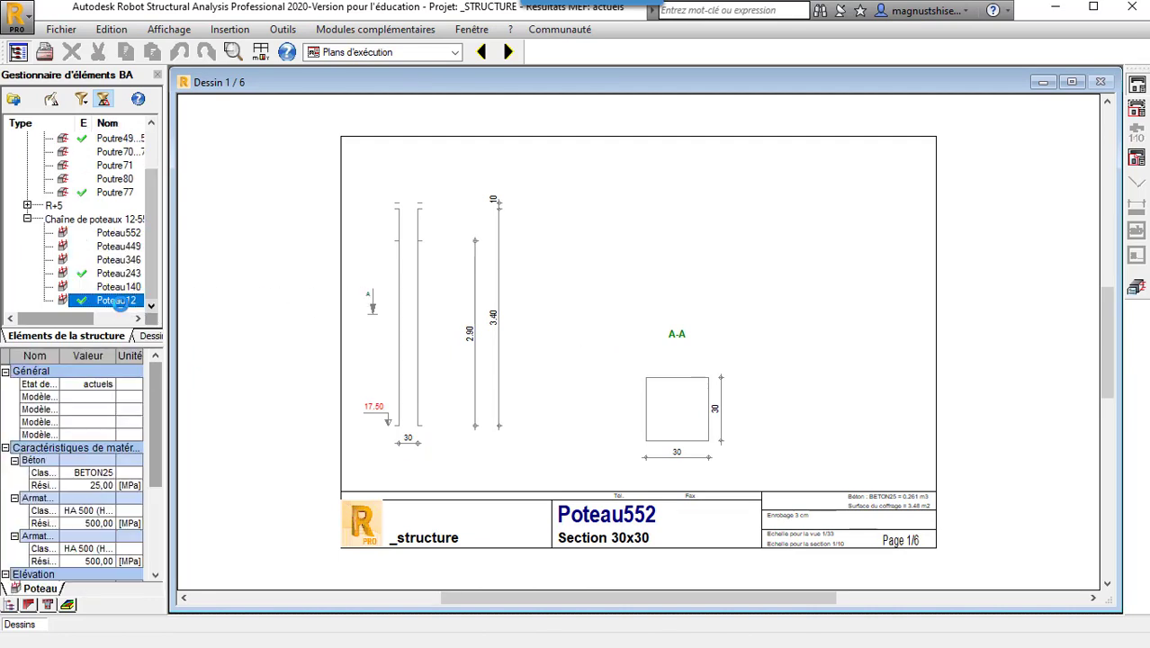
{"action": "double_click", "coordinate": [90, 303]}
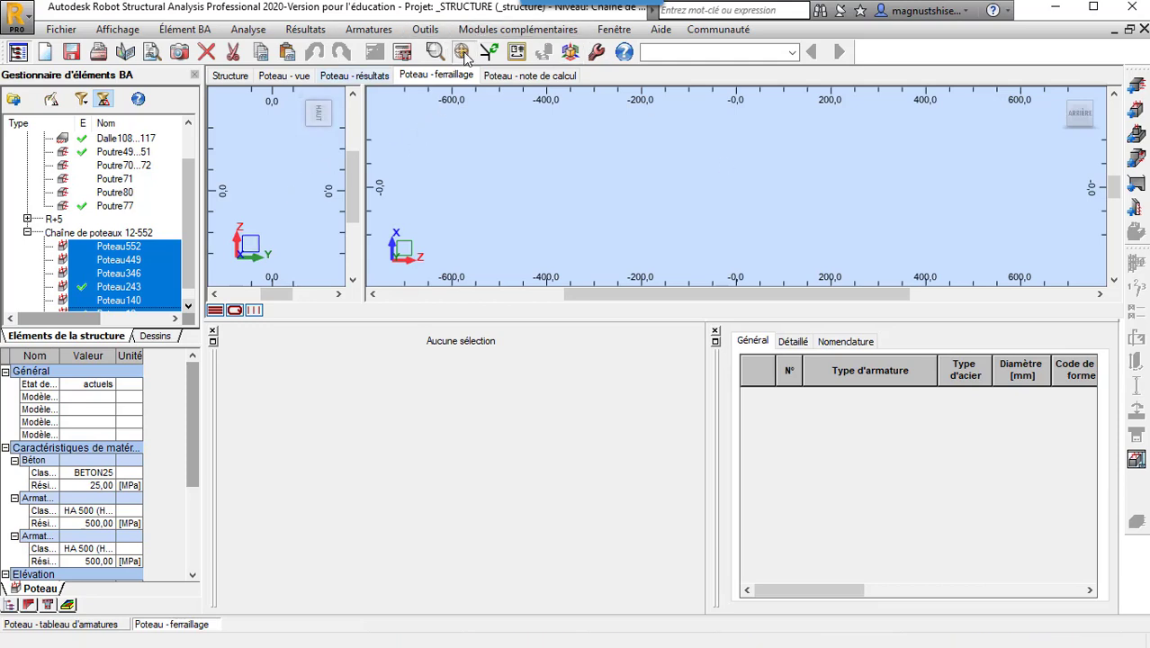
{"action": "scroll", "coordinate": [183, 270], "scroll_direction": "down", "scroll_amount": 1}
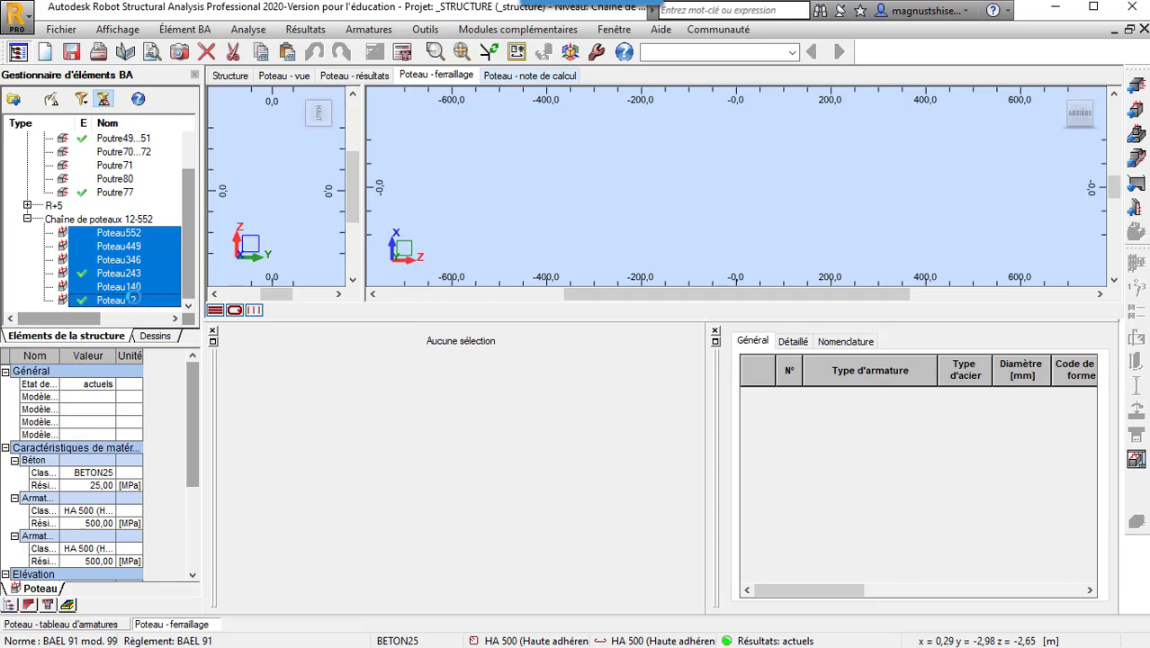
- Select only Poteau12, generate its execution drawing and examine the bar schedule, elevation and section A-A
{"action": "left_click", "coordinate": [132, 300]}
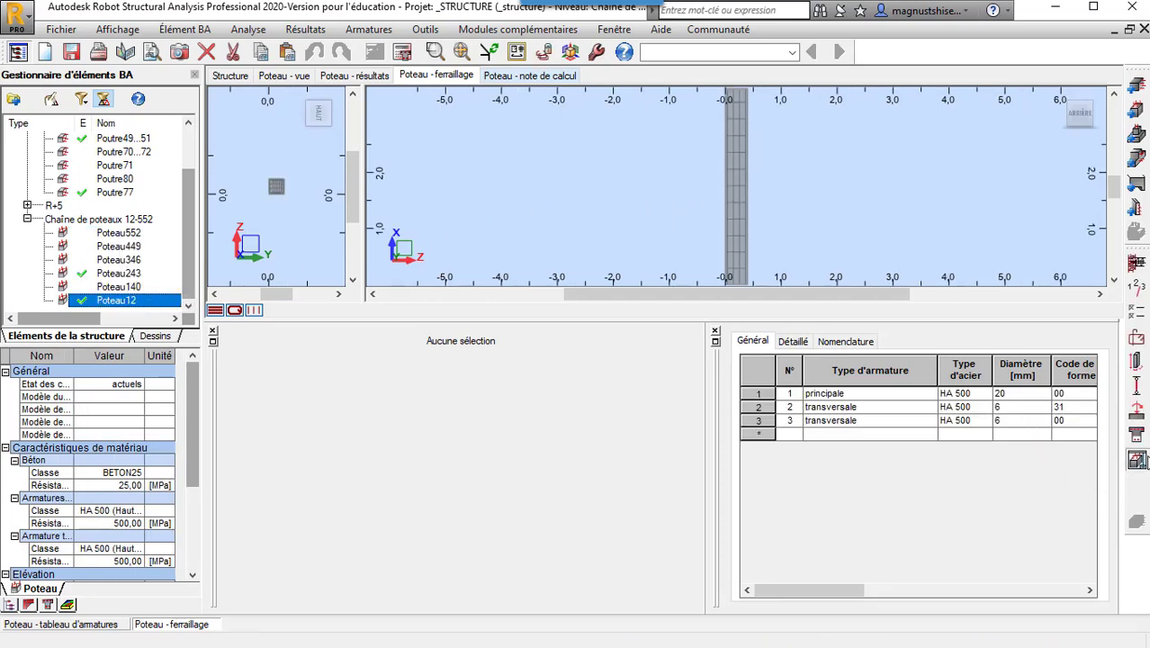
{"action": "left_click", "coordinate": [1136, 458]}
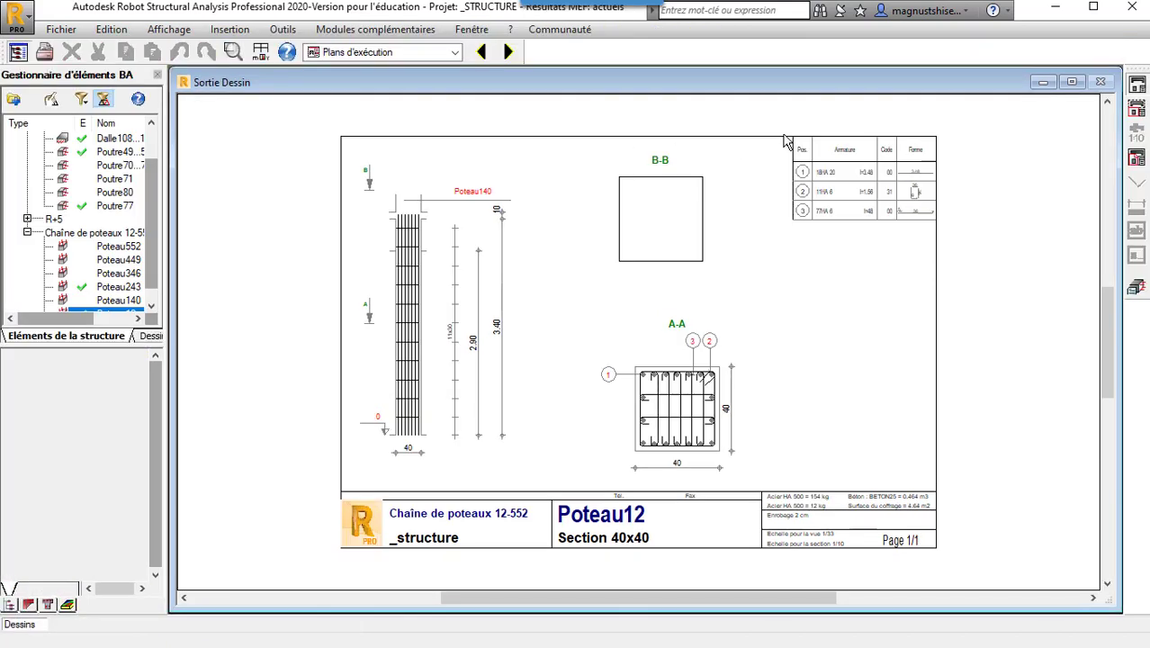
{"action": "scroll", "coordinate": [841, 176], "scroll_direction": "up", "scroll_amount": 3}
{"action": "scroll", "coordinate": [837, 180], "scroll_direction": "up", "scroll_amount": 2}
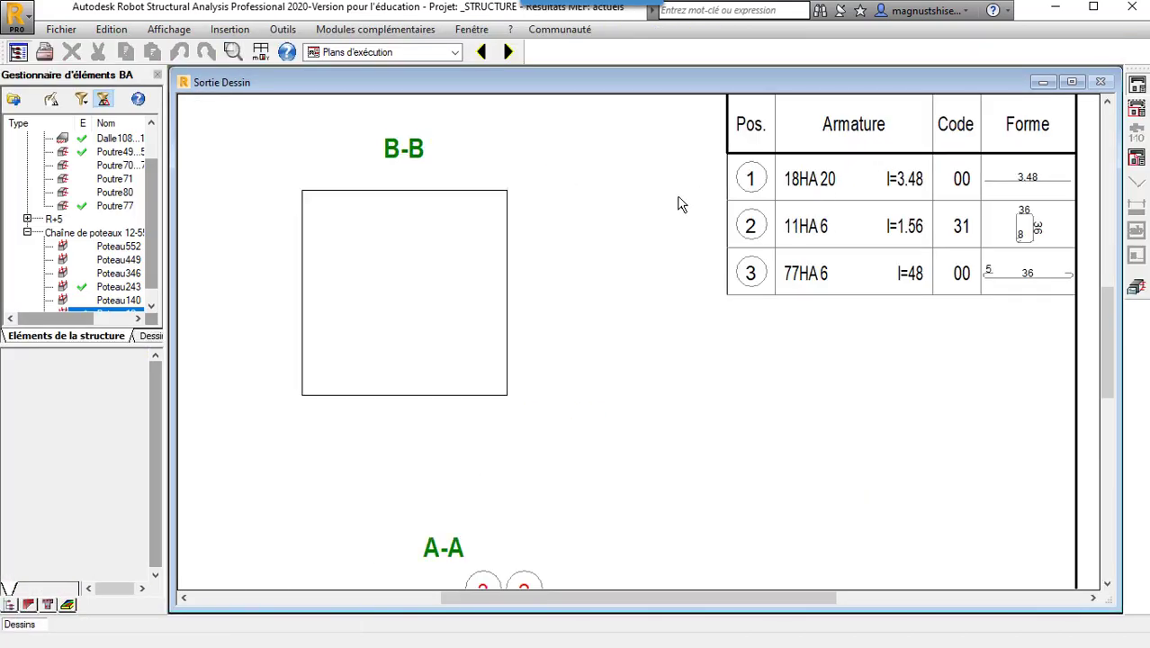
{"action": "scroll", "coordinate": [681, 201], "scroll_direction": "down", "scroll_amount": 3}
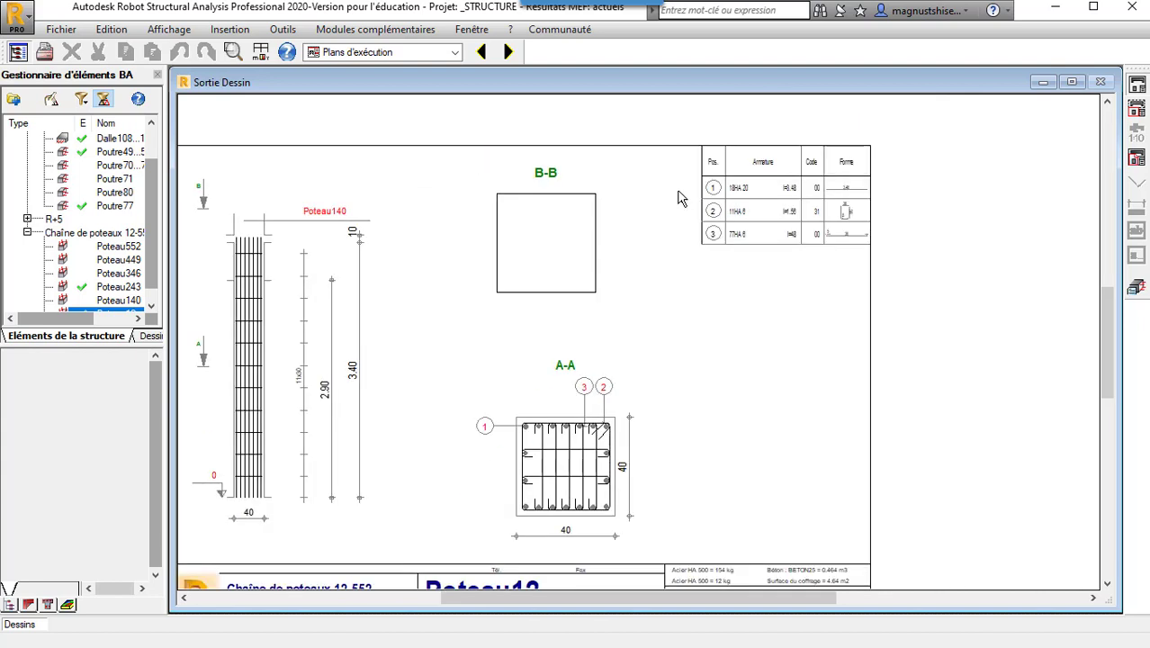
{"action": "scroll", "coordinate": [698, 177], "scroll_direction": "down", "scroll_amount": 3}
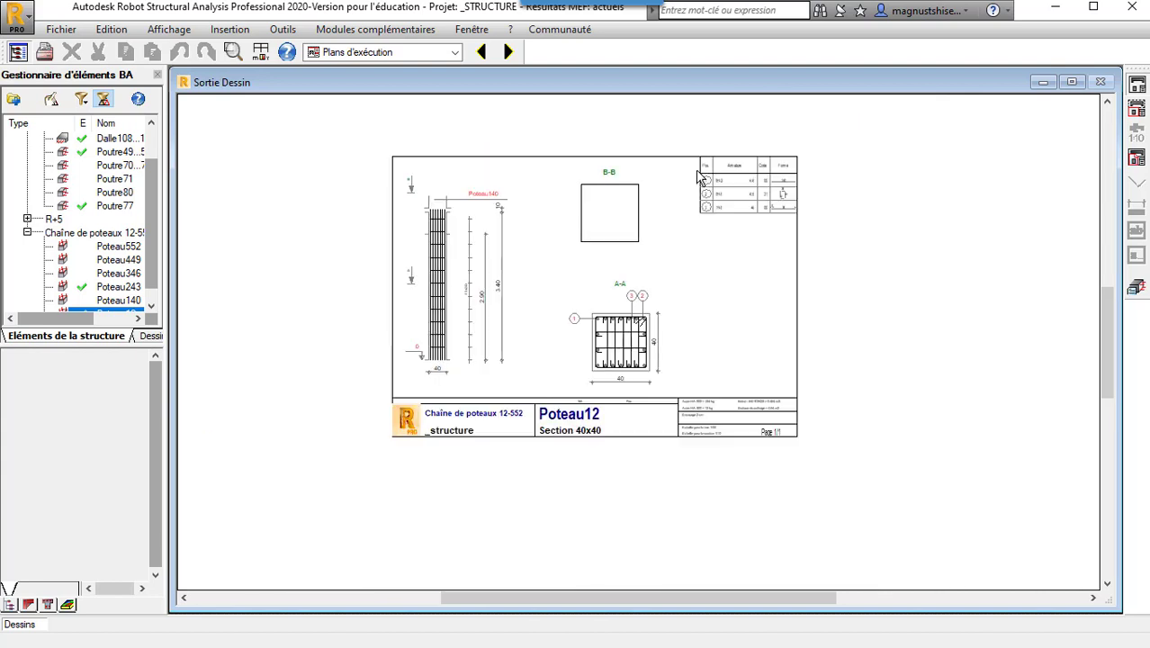
{"action": "scroll", "coordinate": [479, 201], "scroll_direction": "up", "scroll_amount": 2}
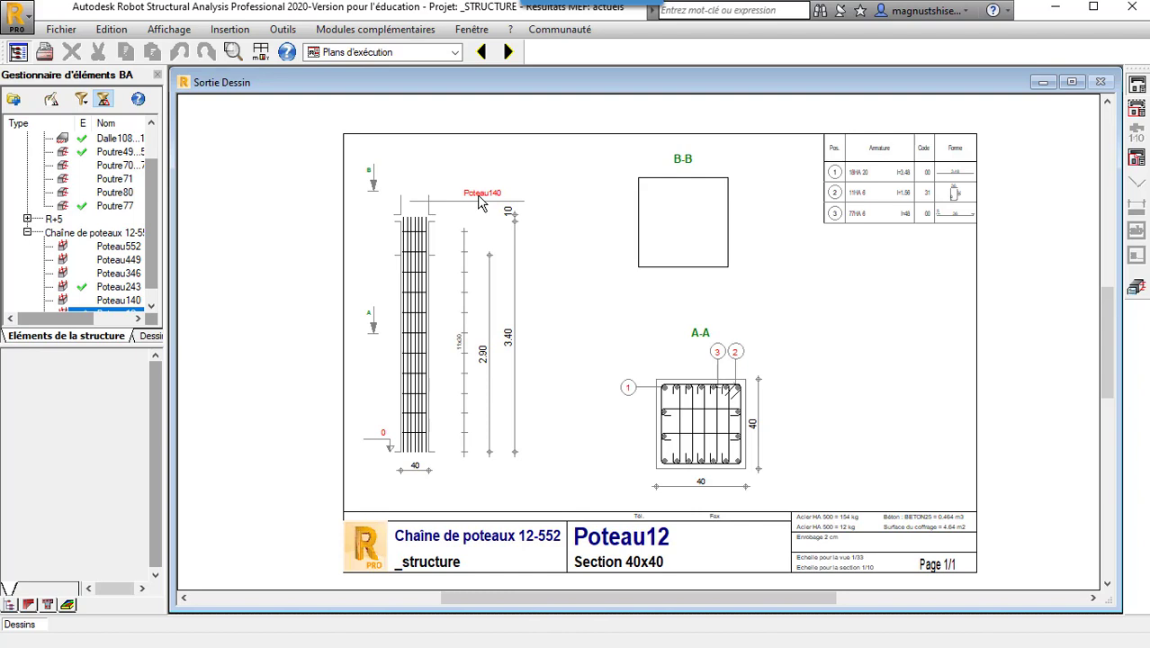